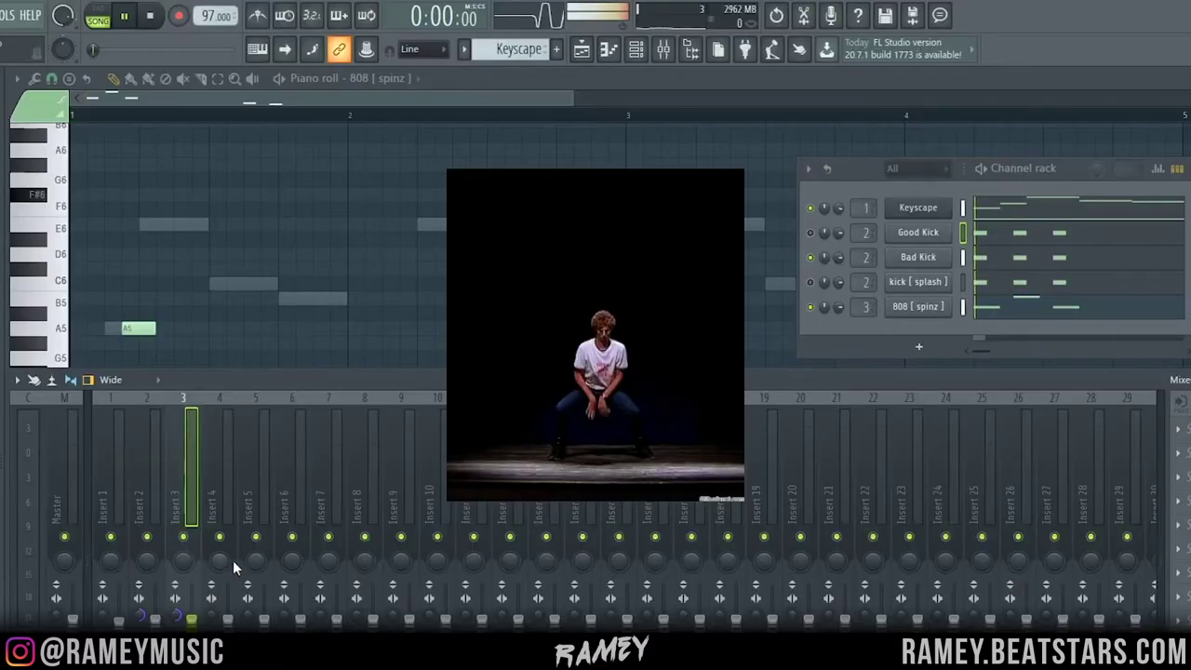
- Stop playback, load Fruity Parametric EQ 2 in the first effect slot of mixer Insert 2, and enlarge its window
key(space)
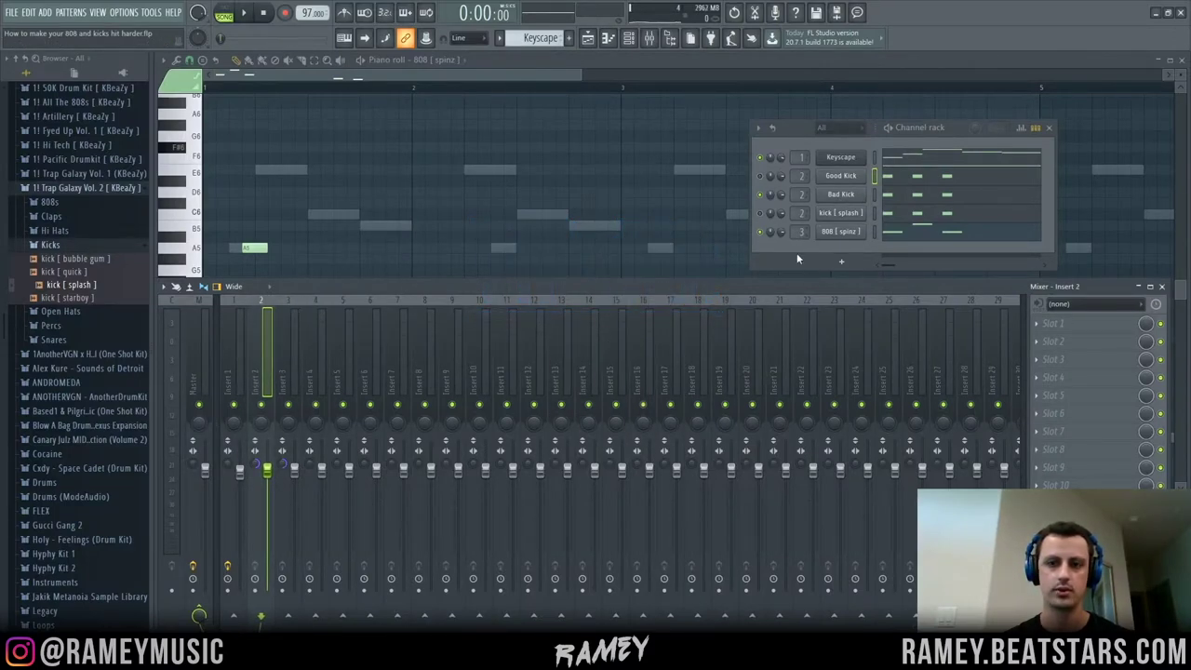
click(276, 323)
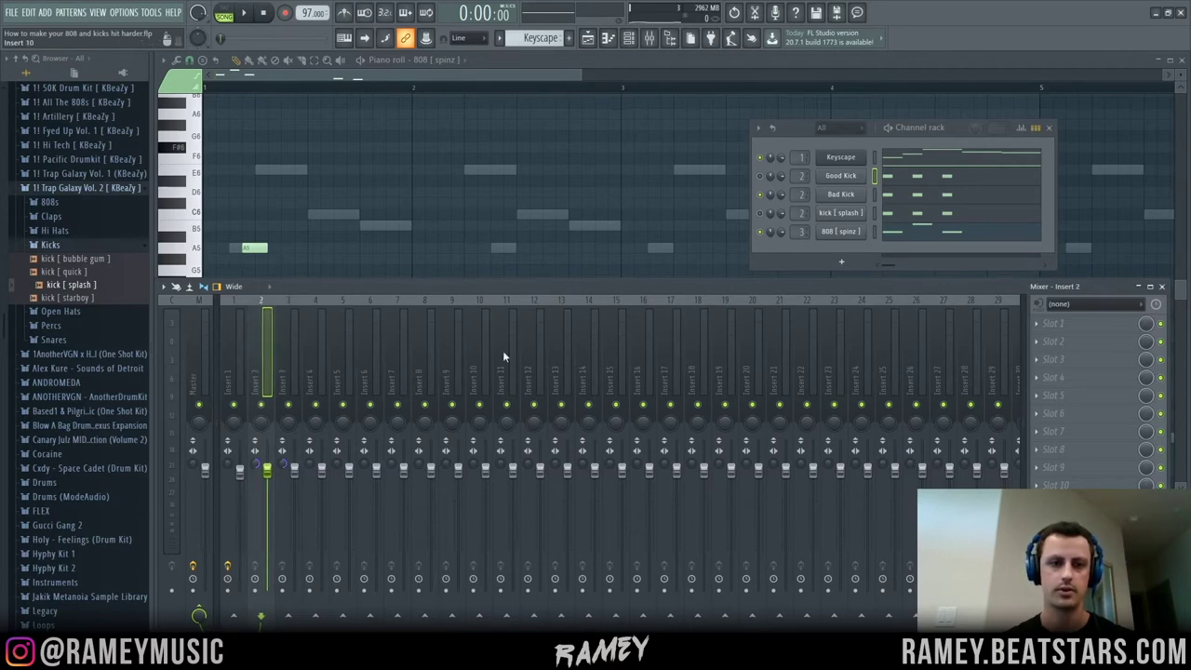
click(1095, 329)
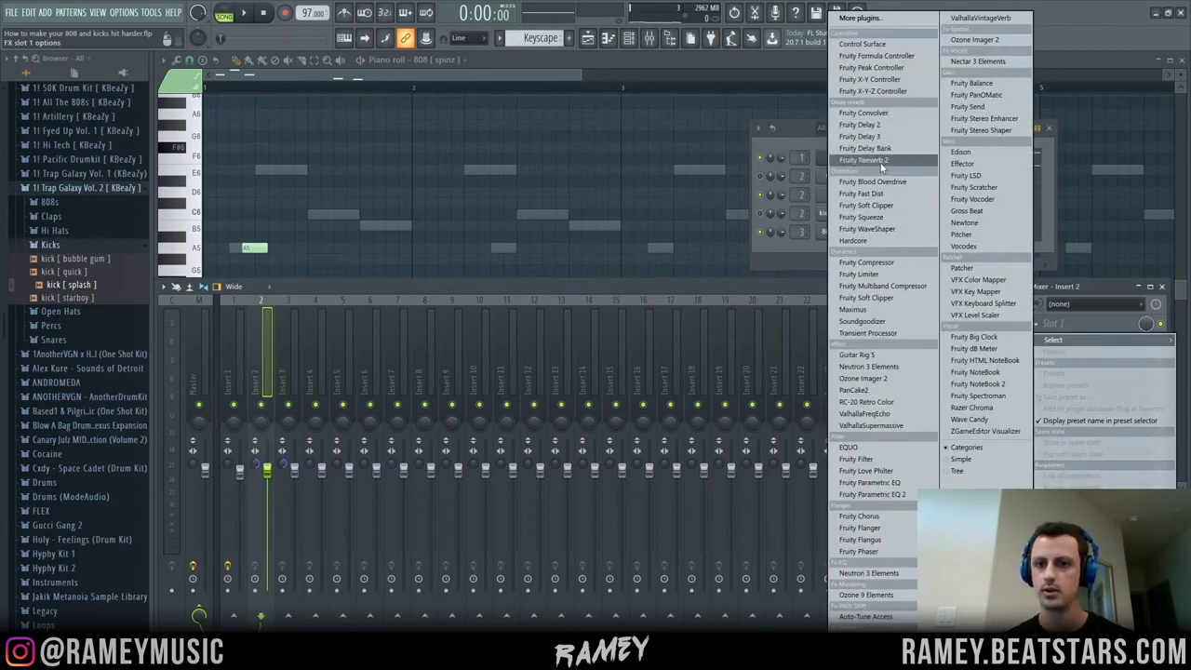
click(896, 496)
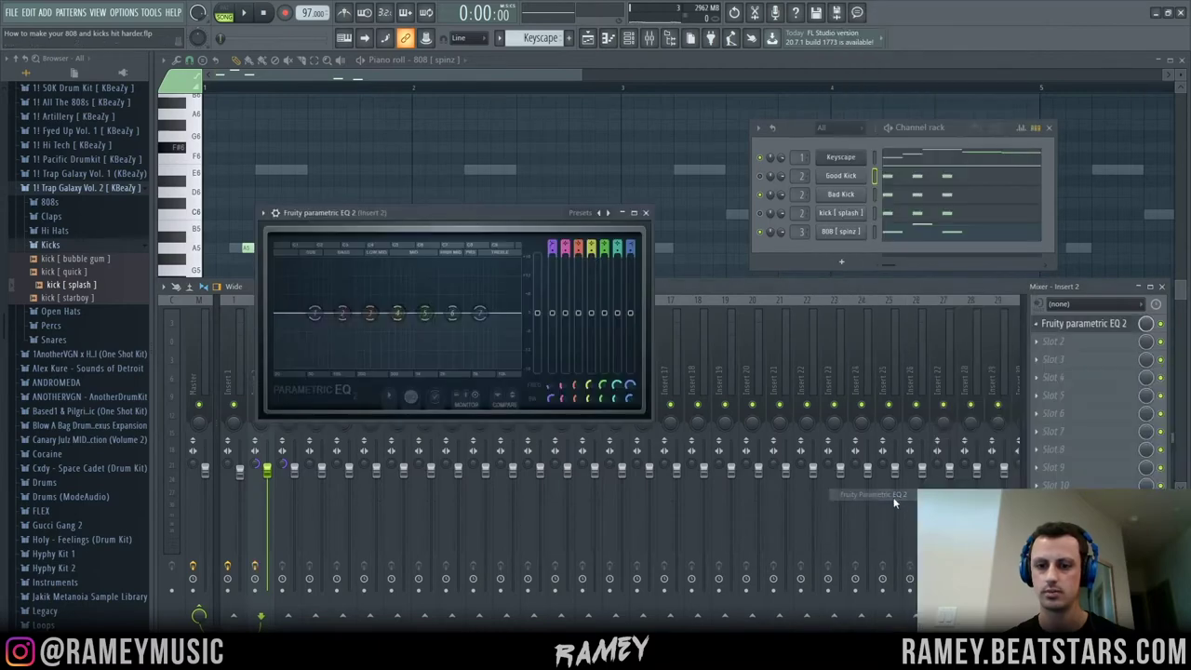
drag(444, 212, 454, 165)
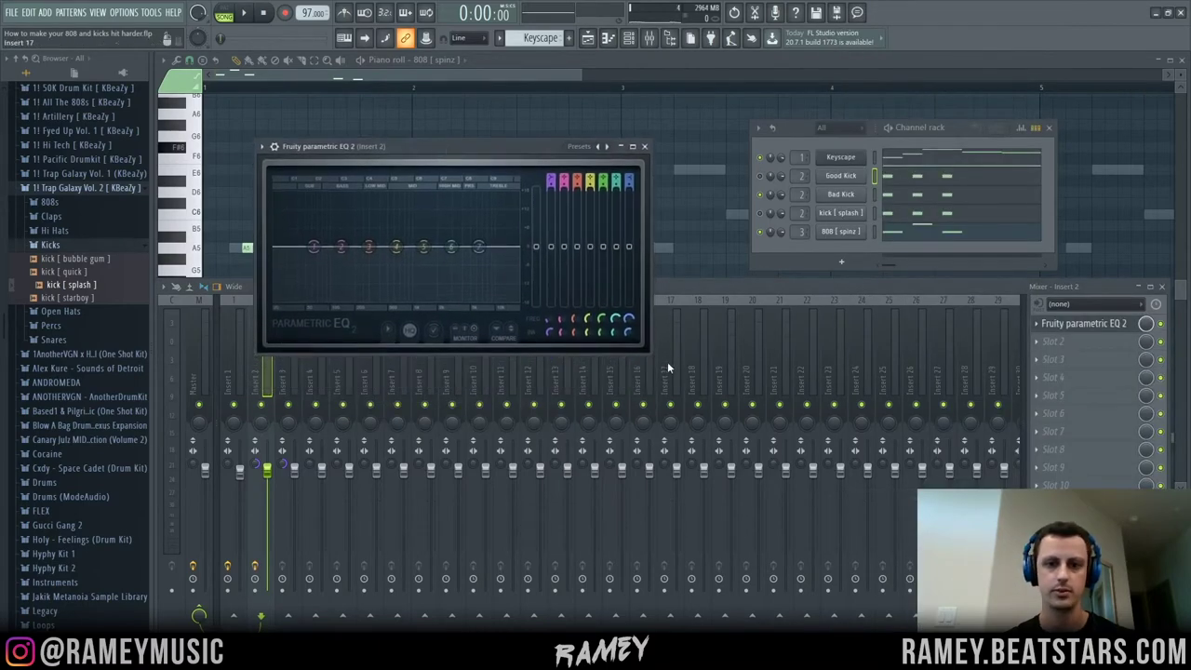
drag(649, 354, 992, 502)
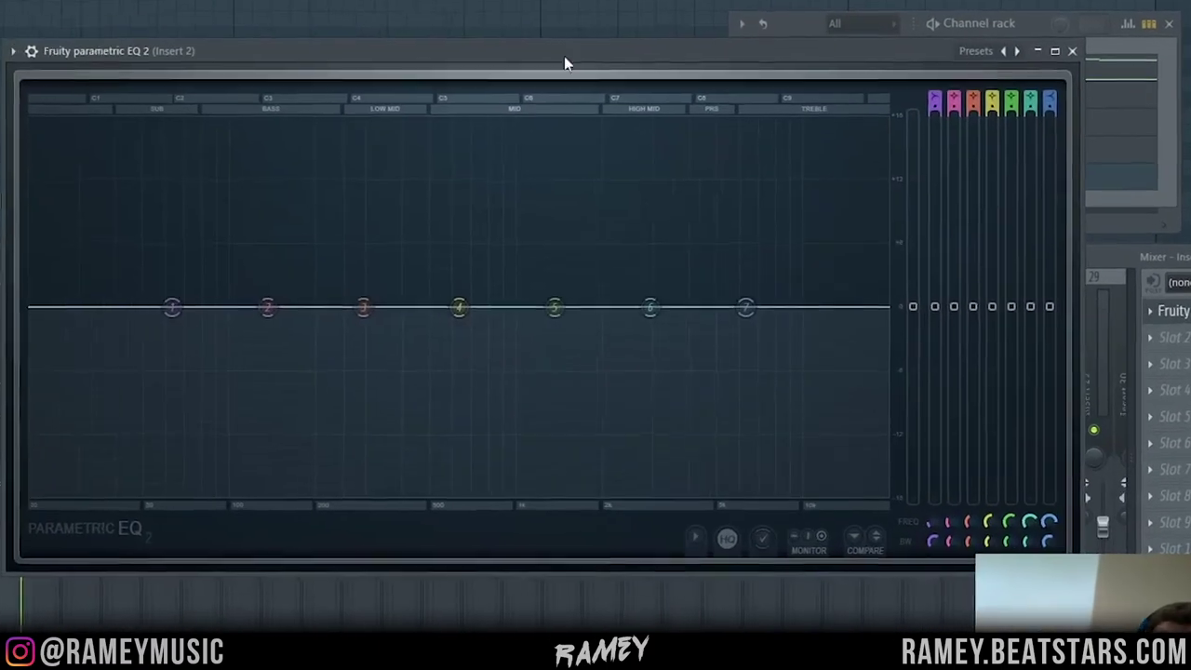
drag(634, 148, 651, 160)
drag(580, 67, 611, 67)
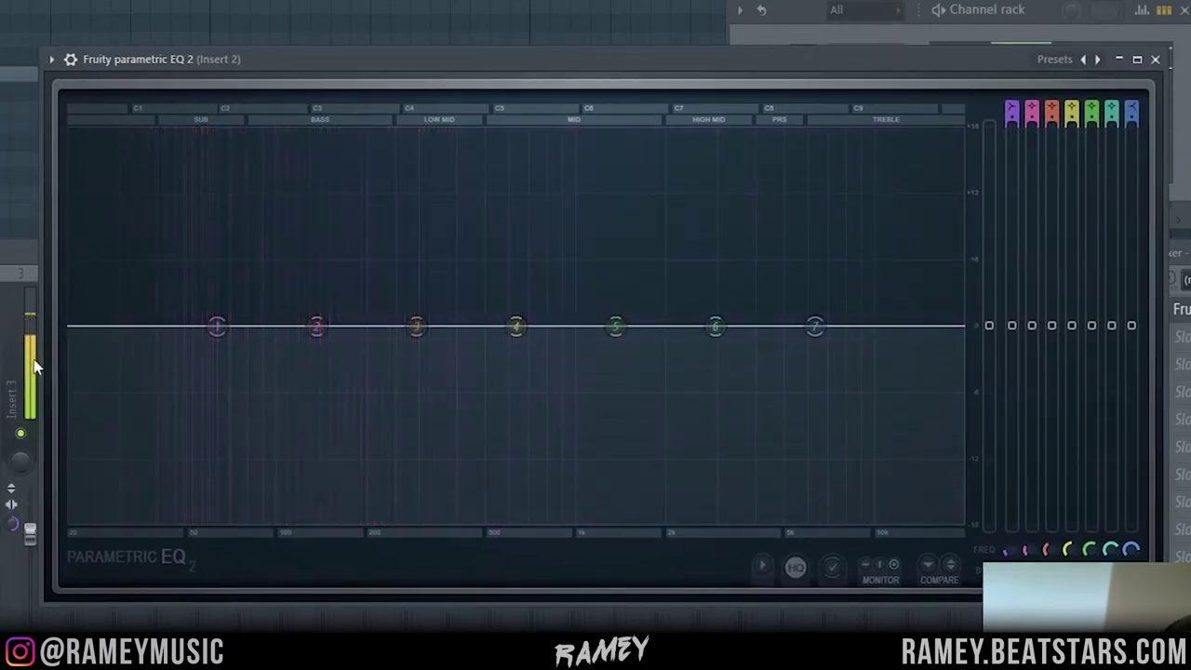
- Load Fruity Parametric EQ 2 on mixer Insert 3 and stack both EQ windows one above the other at matching widths
click(23, 361)
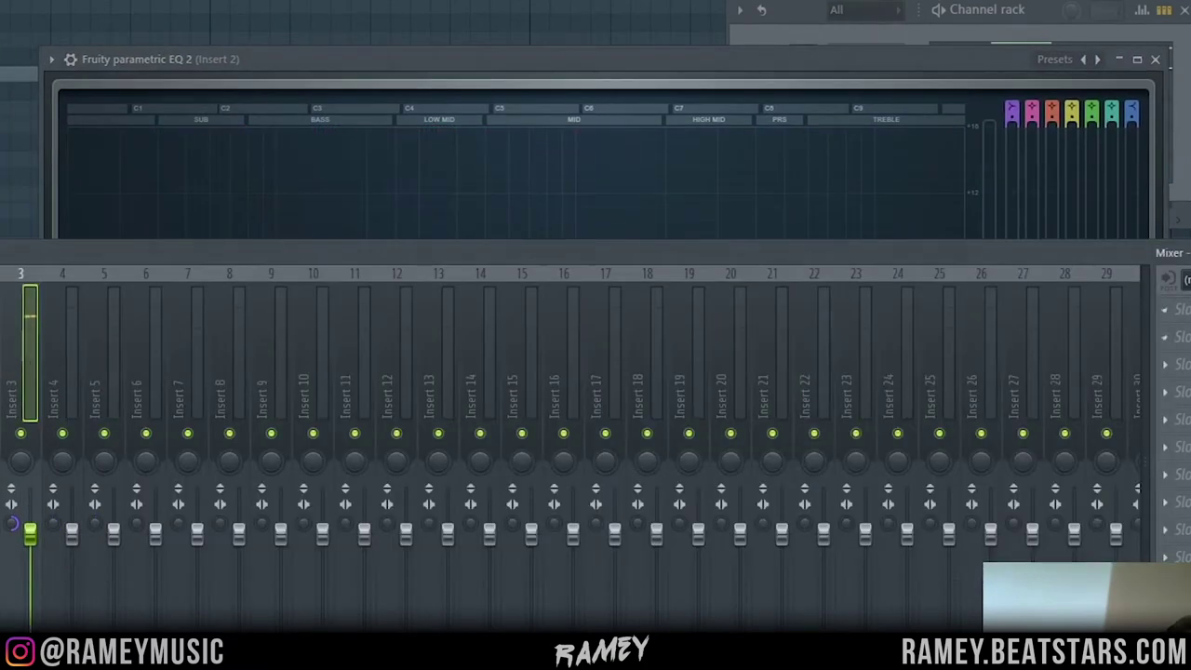
click(1165, 310)
click(917, 572)
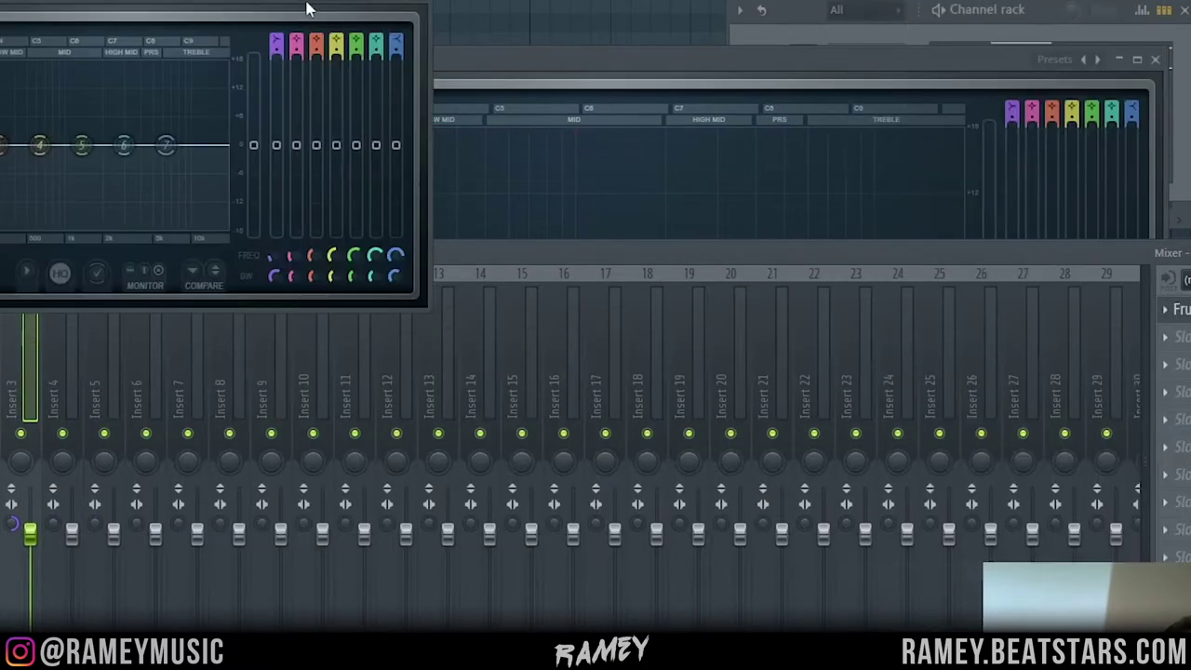
drag(309, 10, 592, 343)
drag(581, 58, 465, 29)
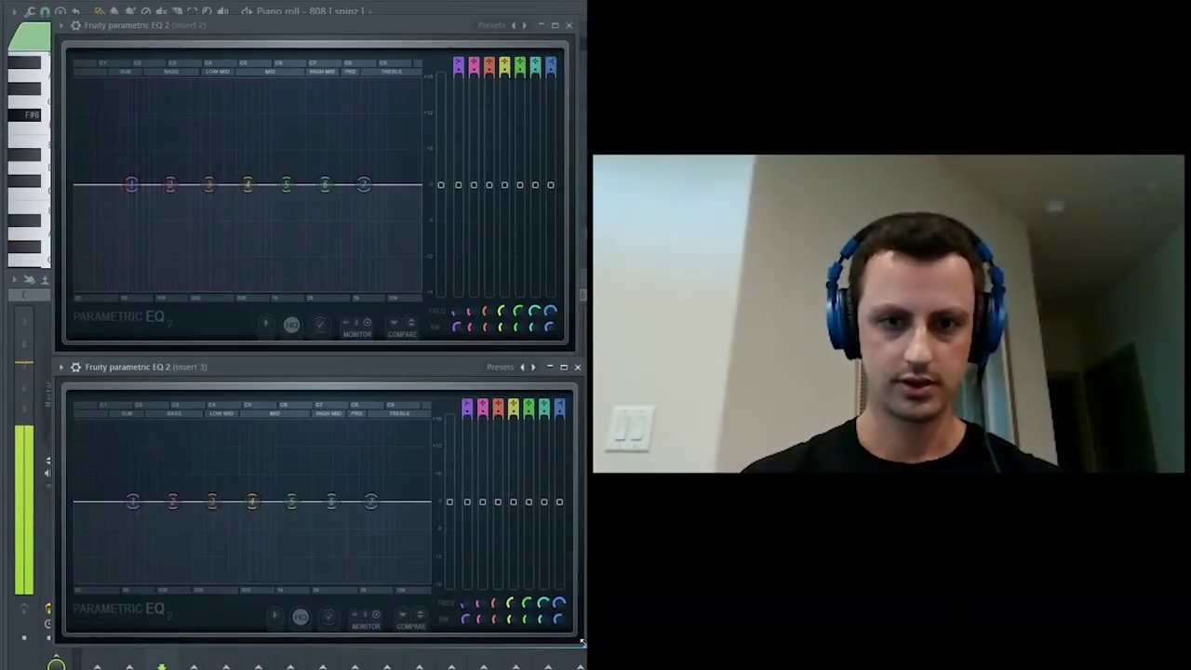
drag(582, 642, 585, 645)
drag(577, 349, 594, 350)
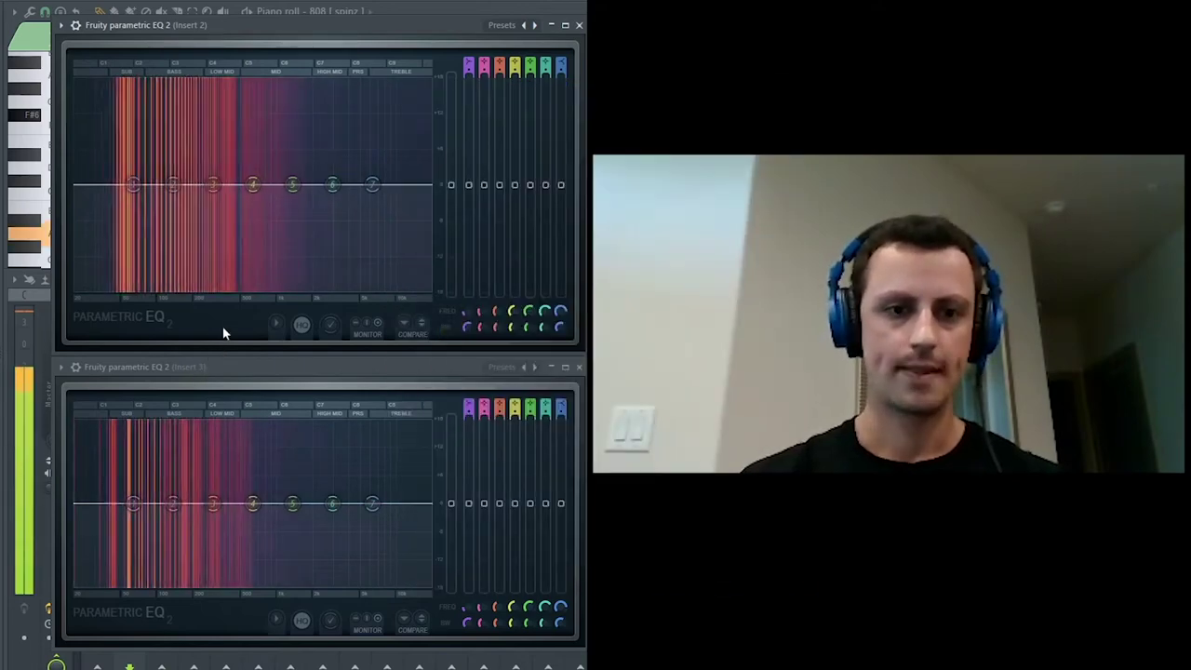
- Shrink both EQ windows slightly, play the song to compare the kick and 808 spectrums, and close both windows
key(space)
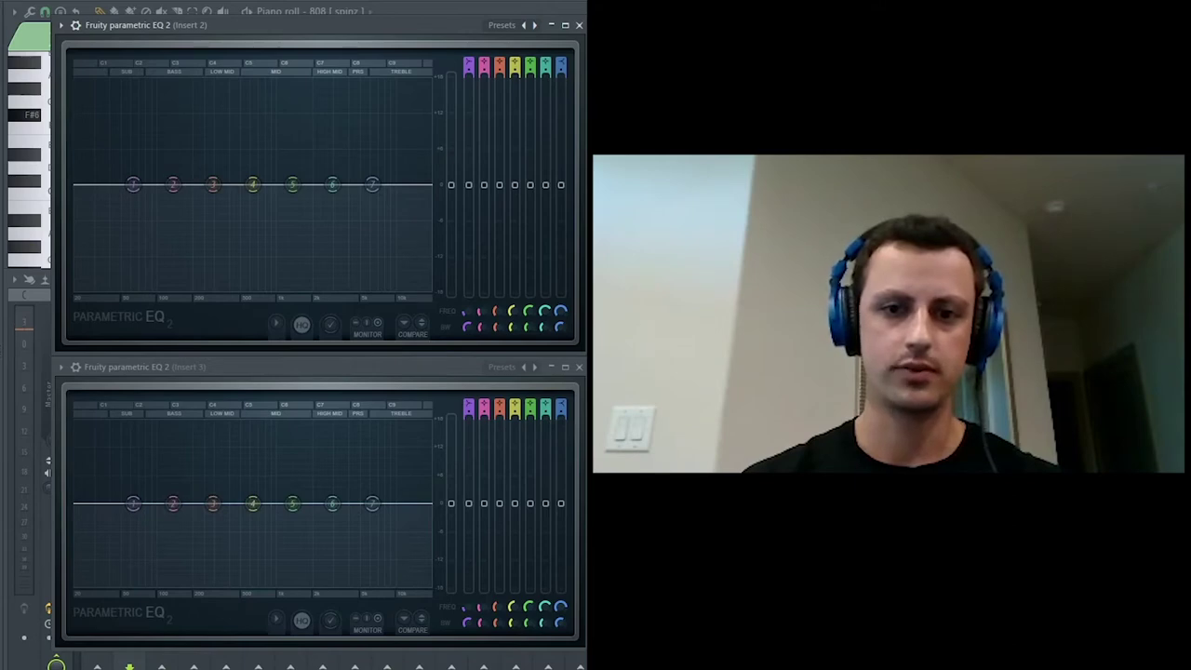
drag(584, 347, 579, 326)
drag(465, 369, 457, 344)
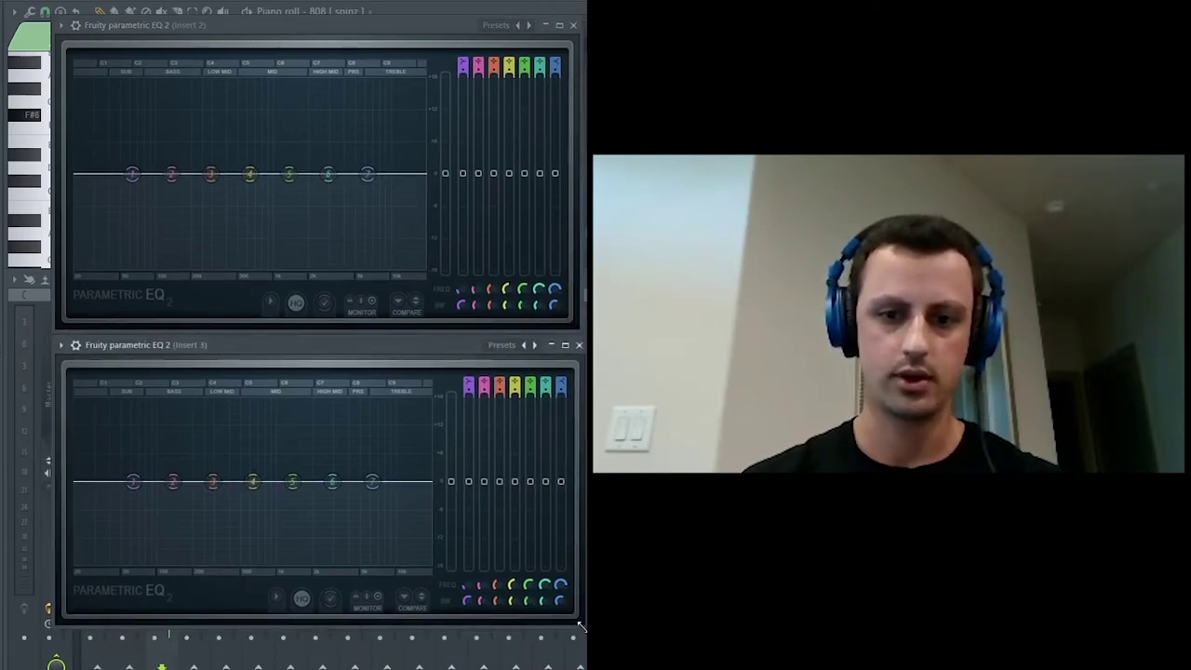
drag(582, 626, 577, 626)
key(space)
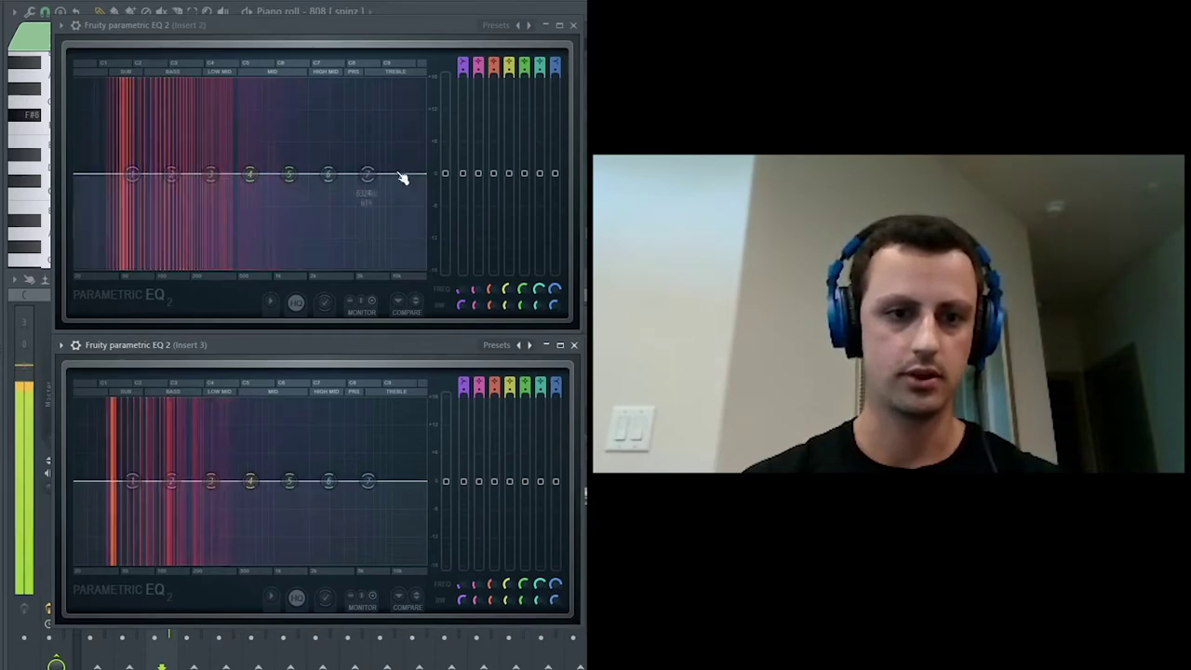
click(573, 345)
click(574, 25)
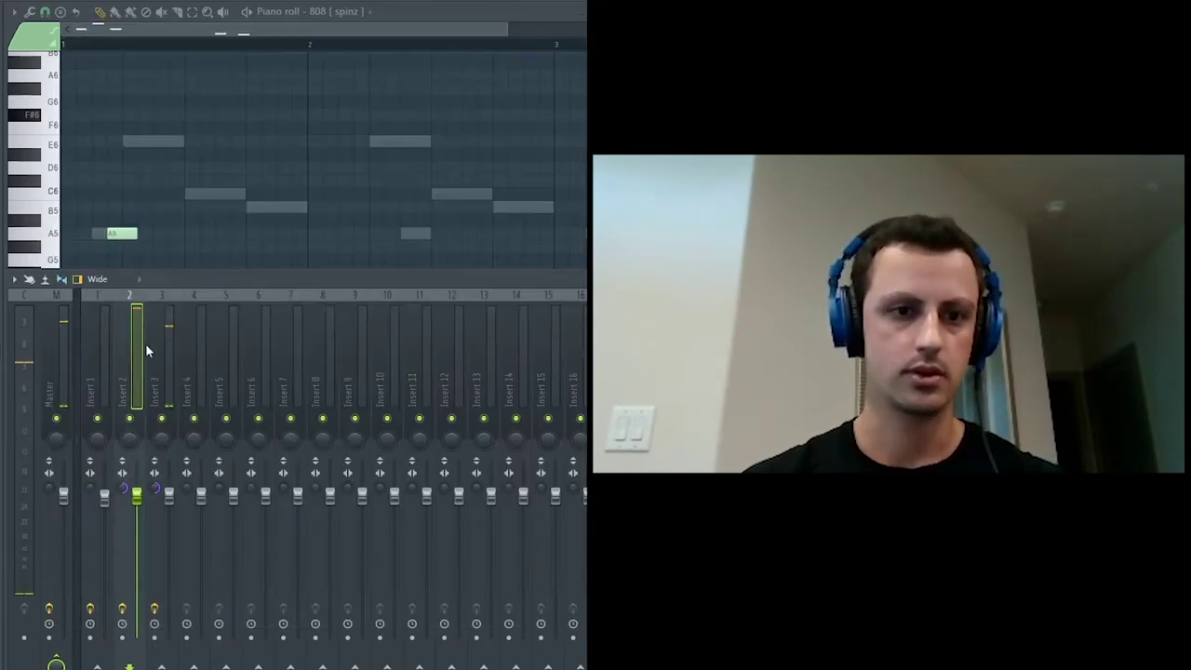
- In an enlarged Insert 2 EQ, make band 1 a steep high-pass filter below 50 Hz and play the kick to check it
key(space)
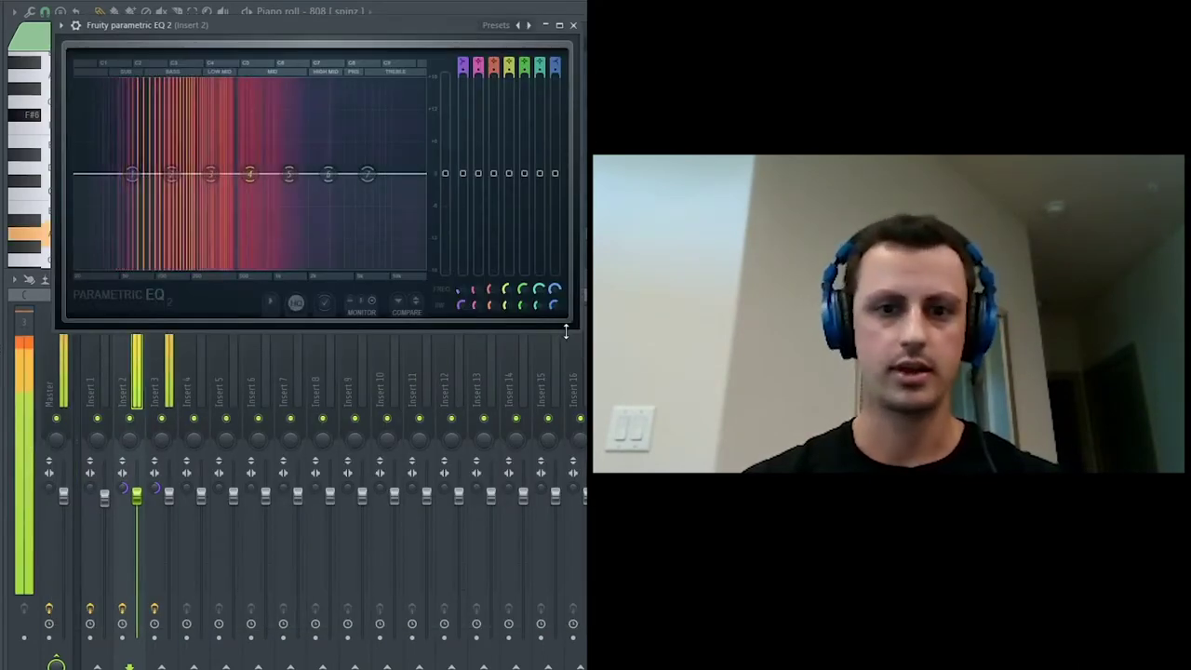
drag(565, 332, 833, 475)
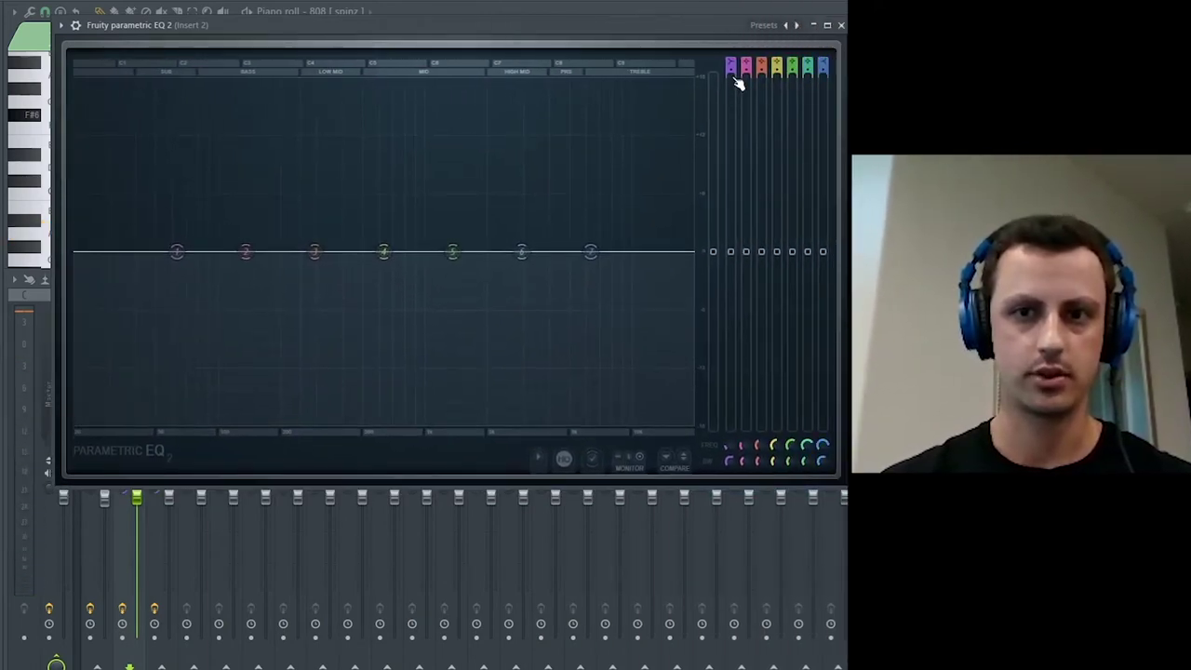
click(731, 69)
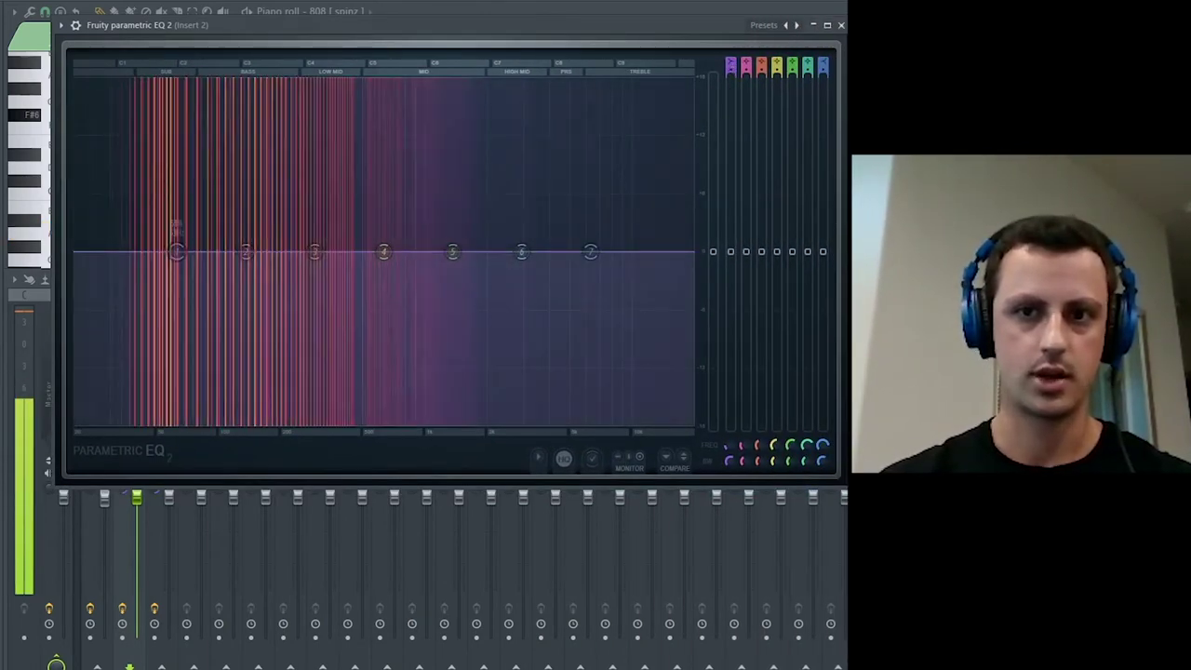
drag(177, 251, 109, 423)
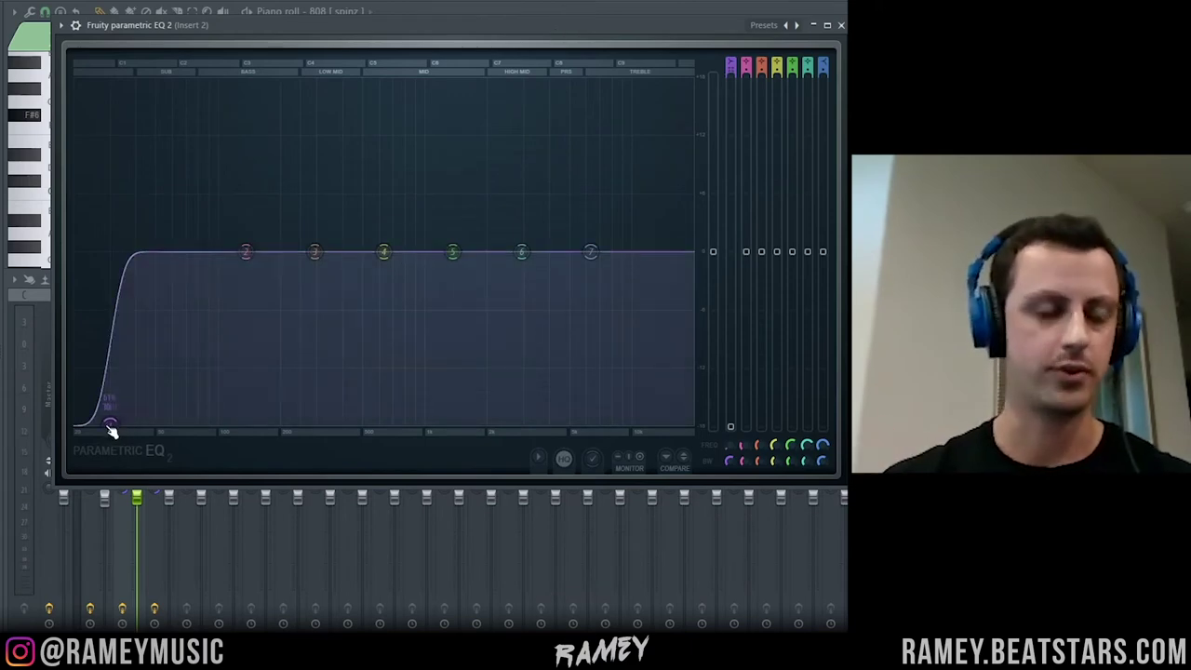
key(space)
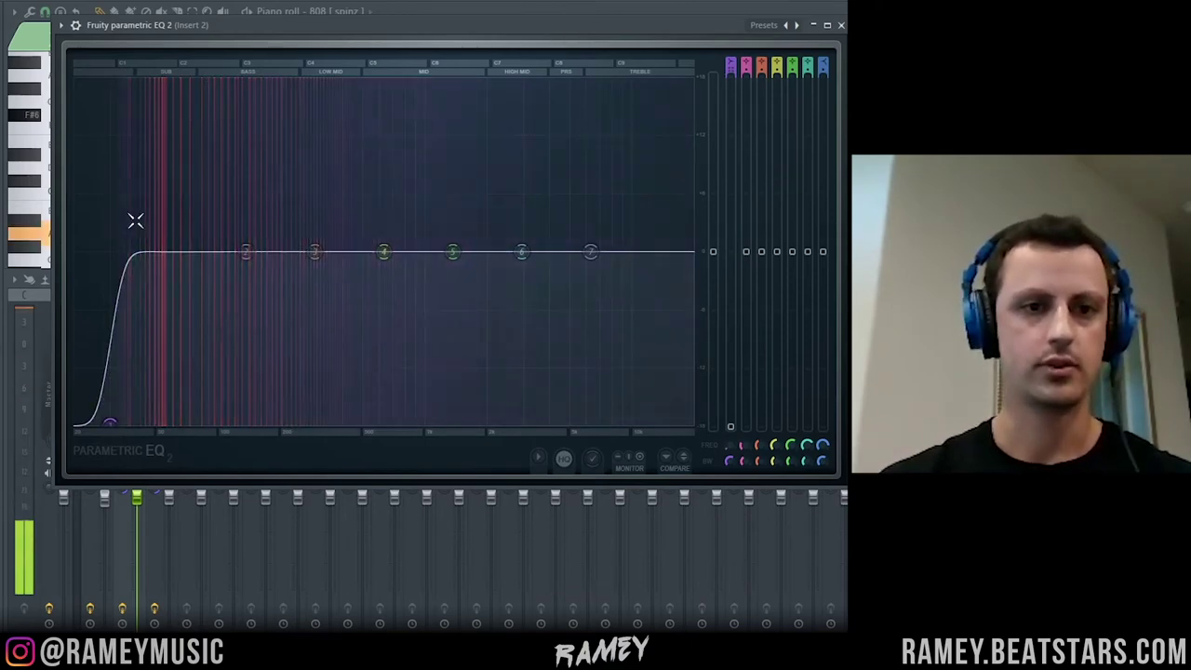
key(space)
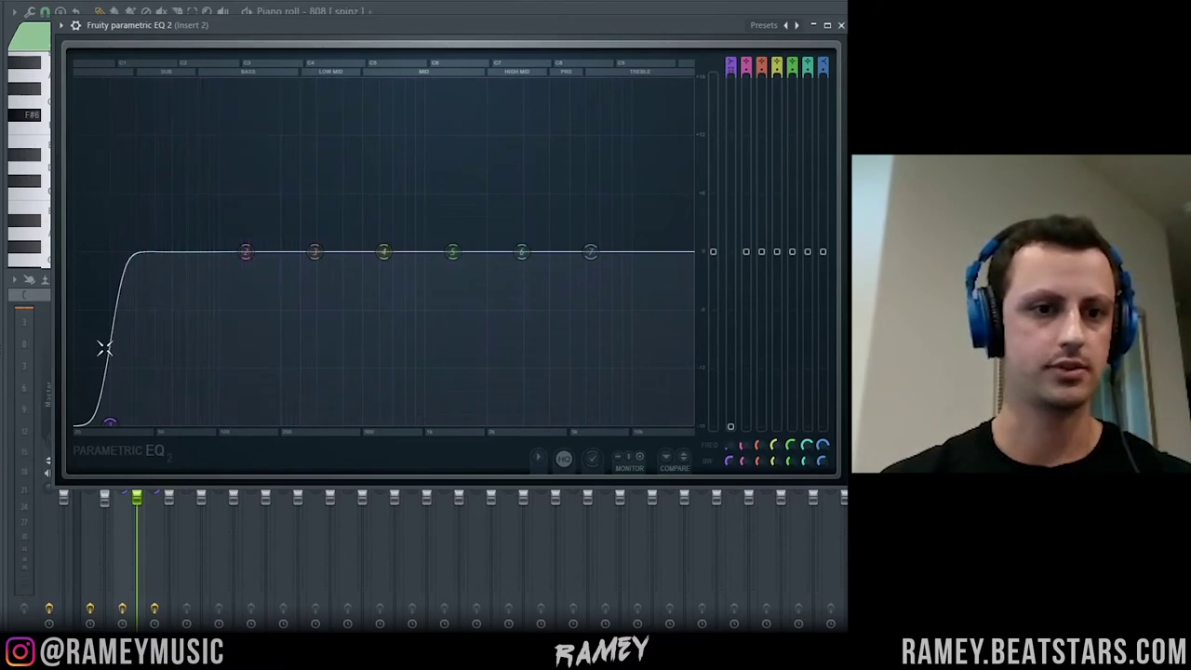
- Close the kick's EQ, examine the 808's spectrum in an enlarged Insert 3 EQ during playback, and close it
click(841, 25)
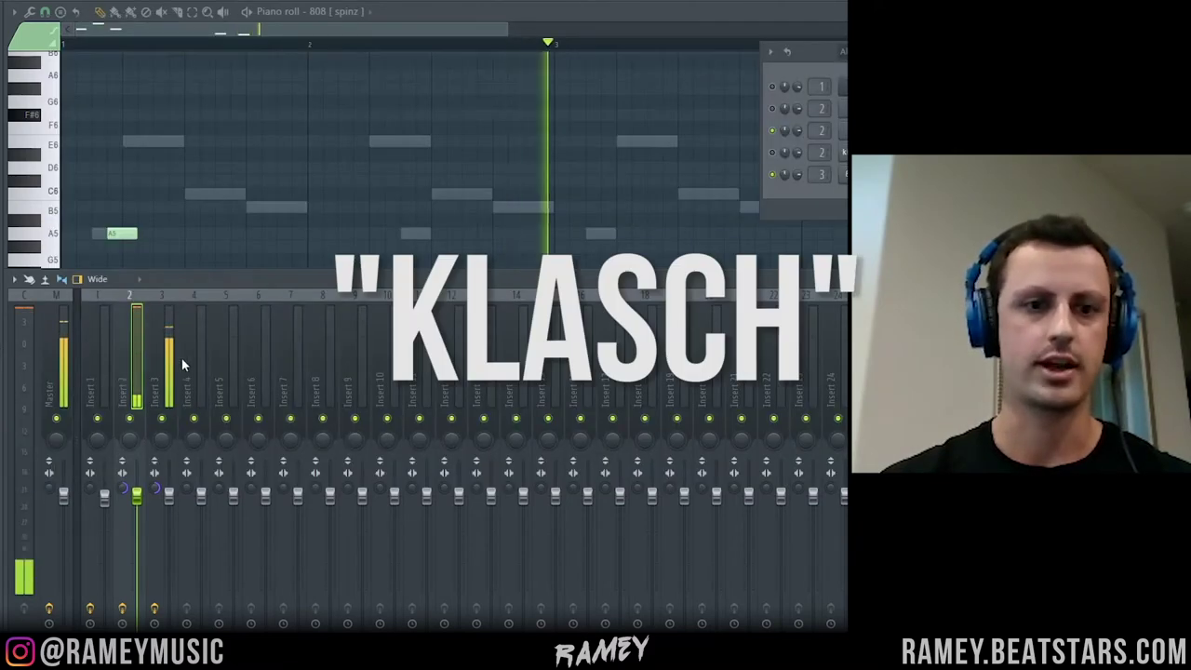
click(843, 317)
click(842, 306)
key(space)
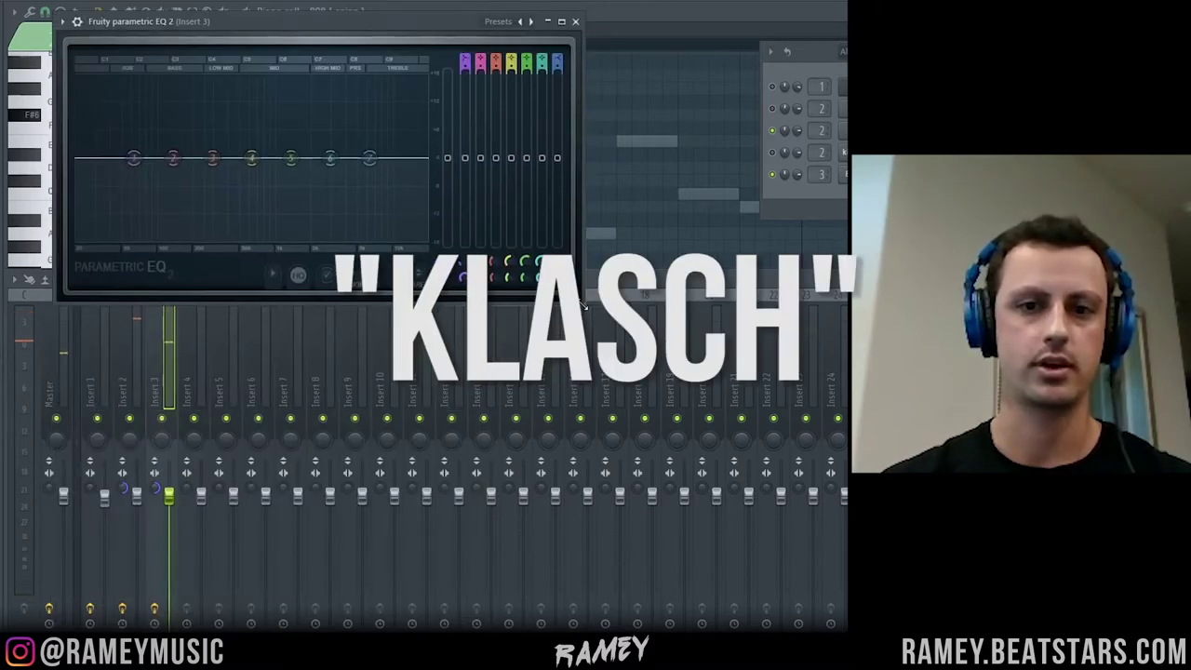
drag(572, 296, 845, 450)
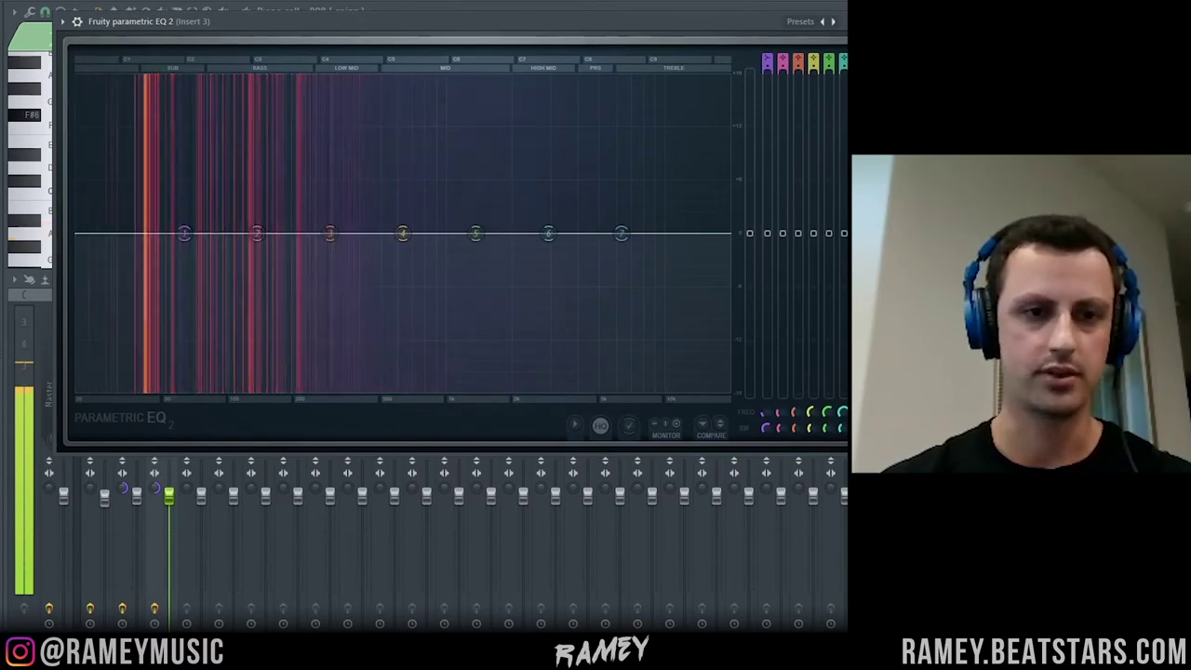
key(Escape)
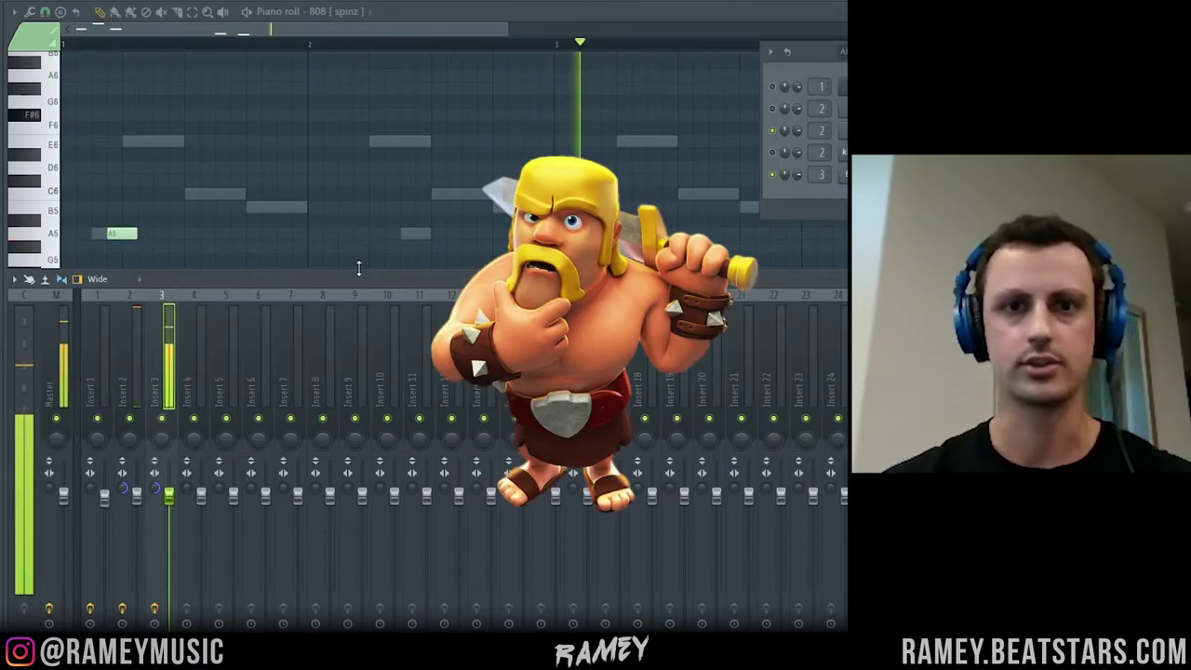
key(space)
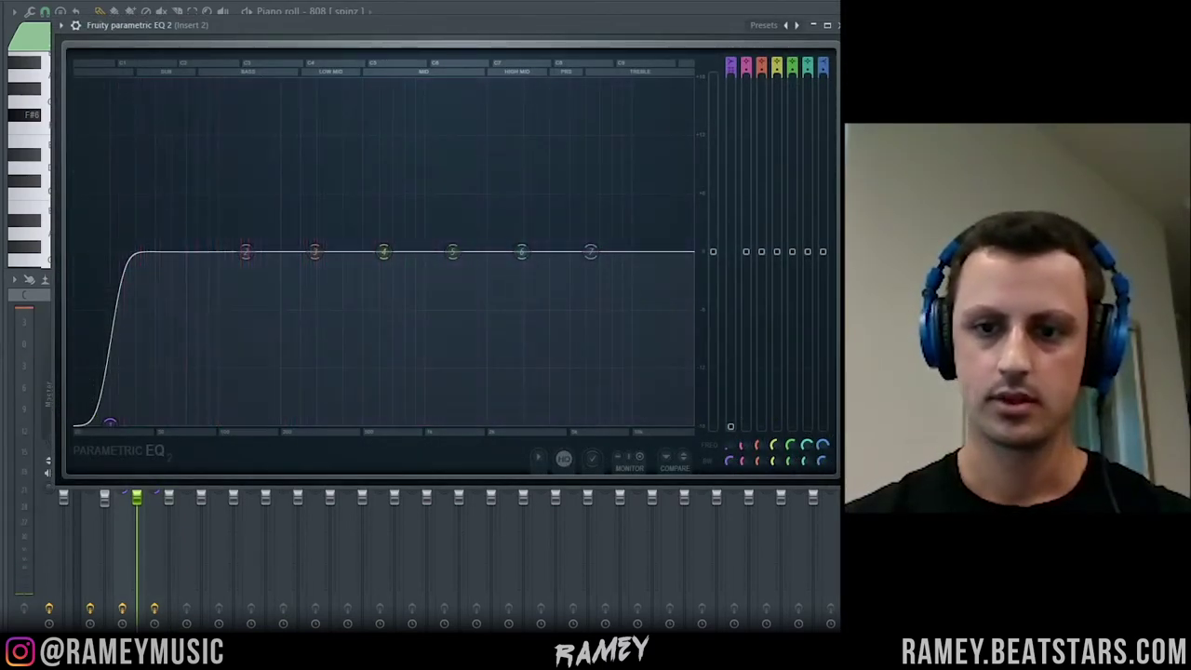
- Narrow band 3 of the Insert 2 EQ to 24%, boost it about 6 dB, and sweep it through the bass into the low mids
drag(842, 480, 874, 511)
key(space)
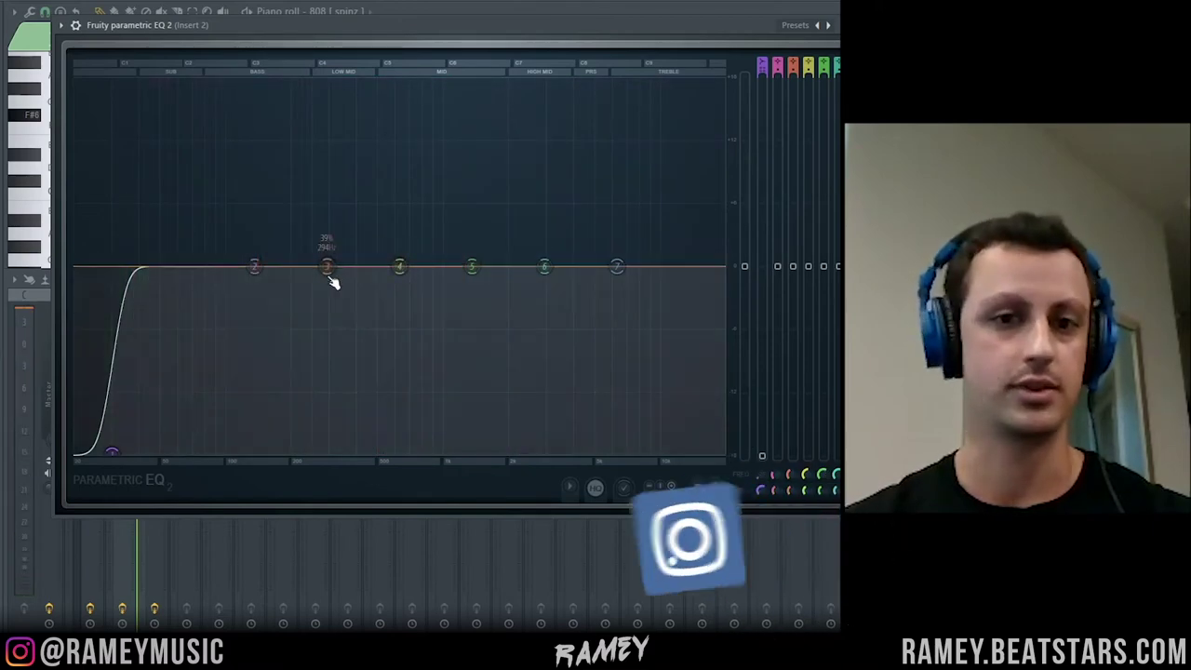
scroll(327, 267, down, 2)
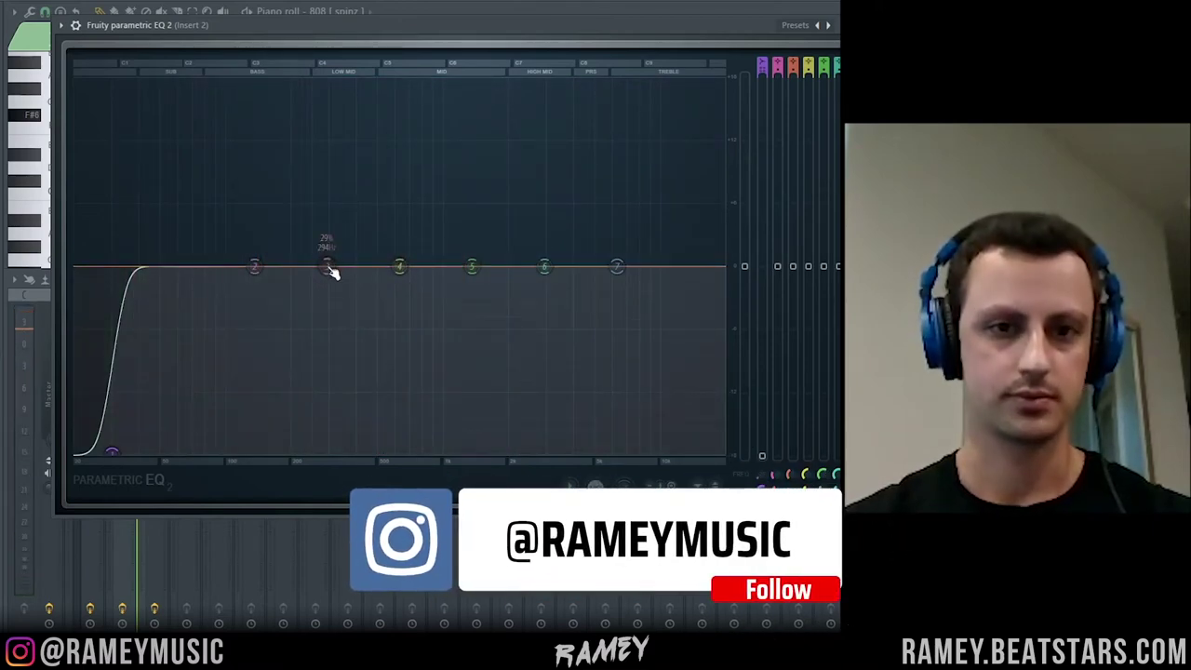
drag(328, 268, 327, 197)
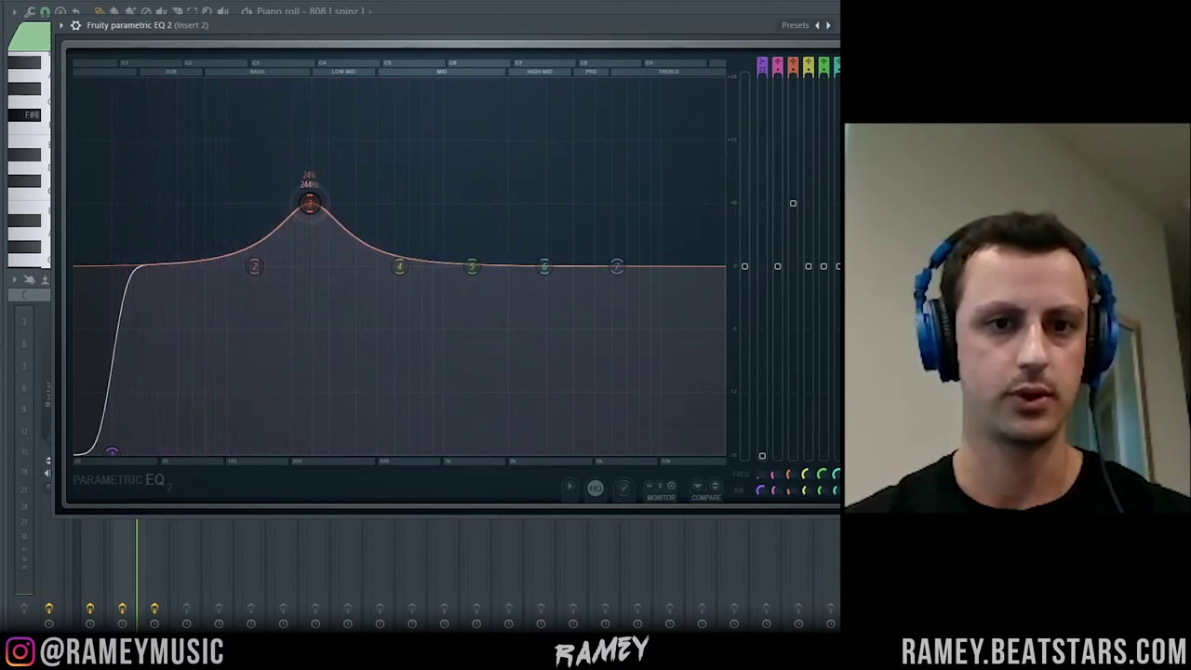
drag(309, 202, 245, 203)
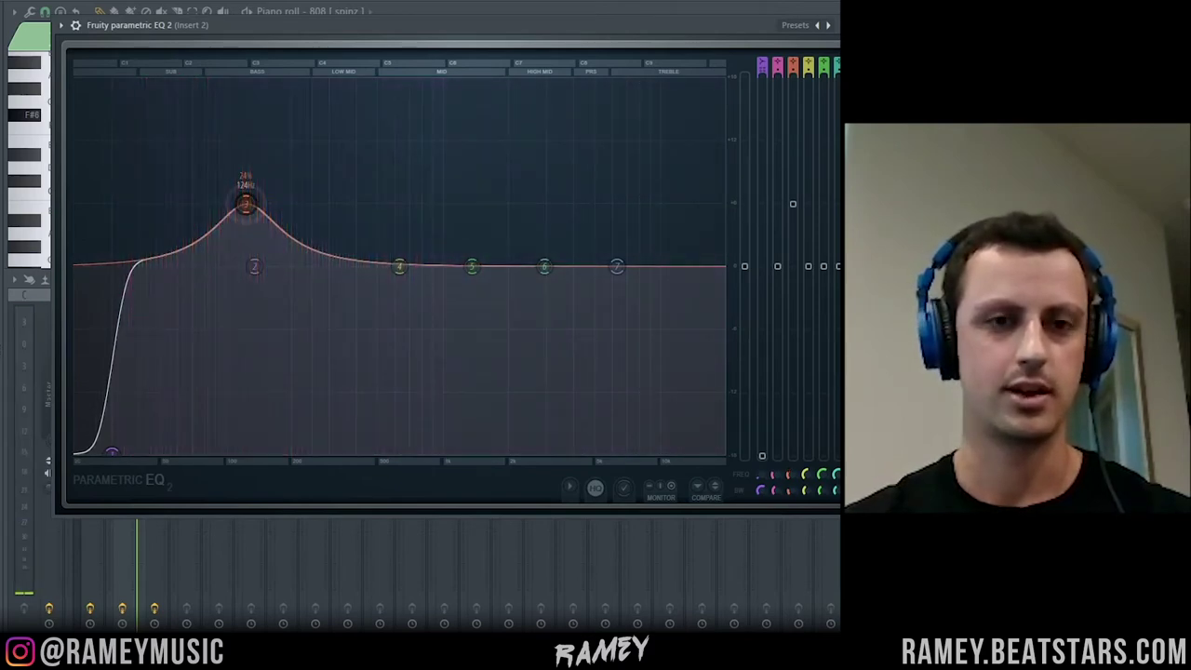
drag(245, 203, 357, 203)
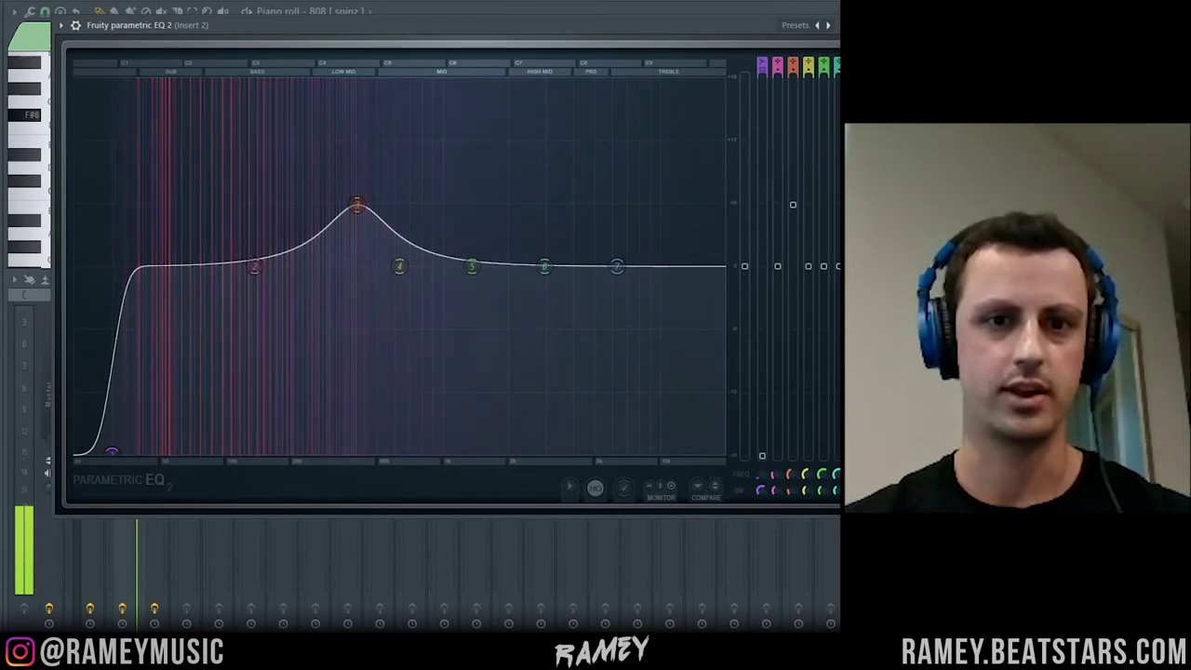
key(Escape)
key(space)
- Go through mixer tracks Insert 1 to Insert 3 and select the kick's track, Insert 2
click(175, 346)
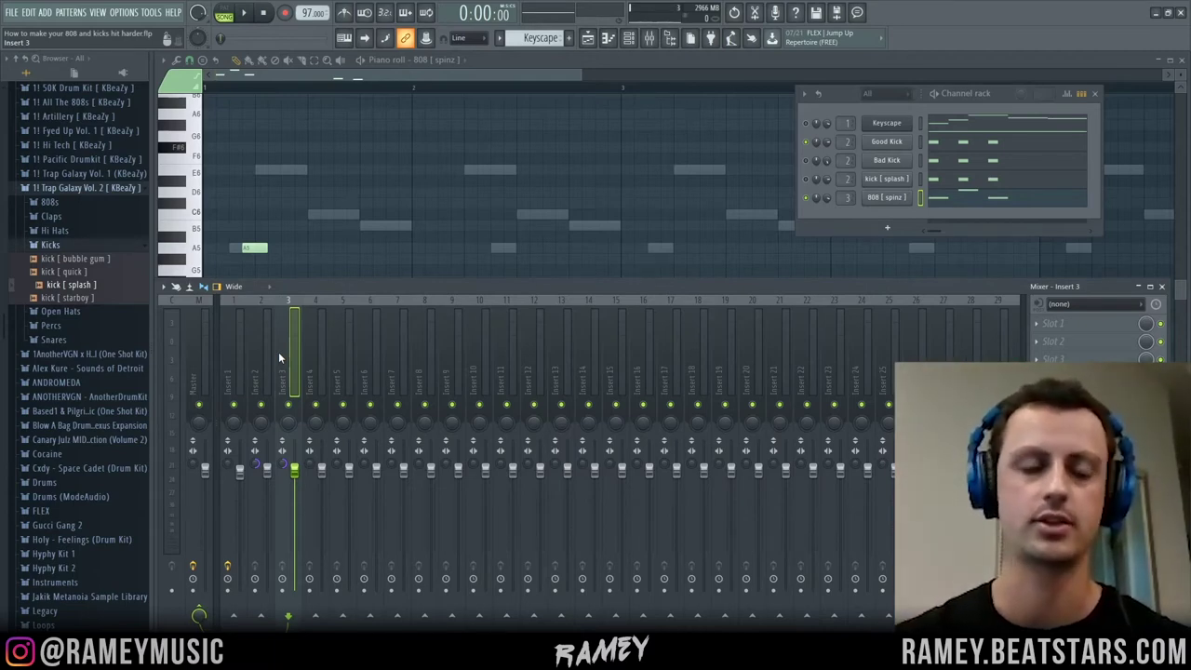
click(271, 354)
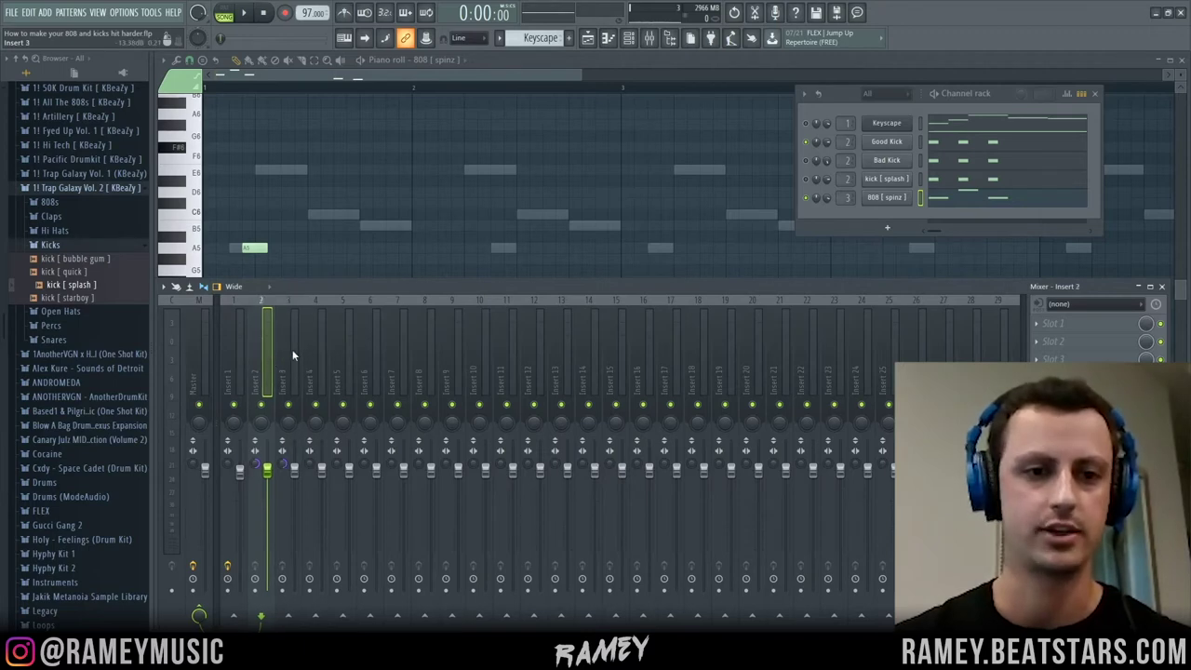
click(244, 356)
click(262, 356)
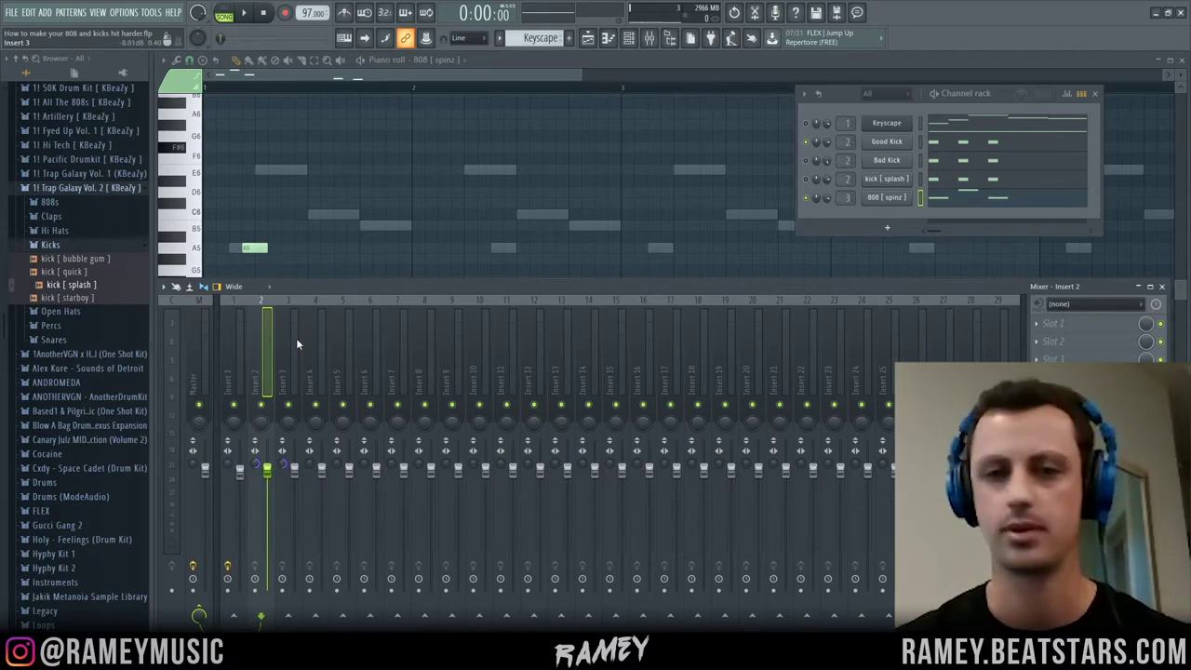
click(291, 339)
click(272, 340)
click(243, 344)
click(275, 348)
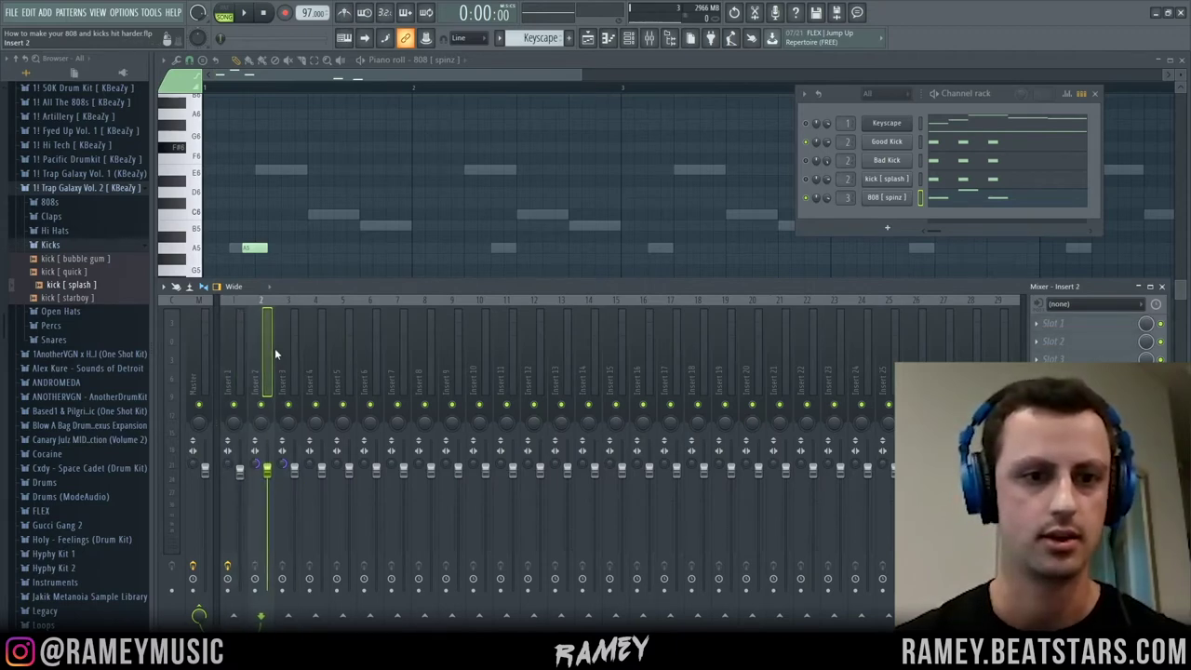
click(285, 347)
click(265, 349)
click(245, 351)
click(262, 353)
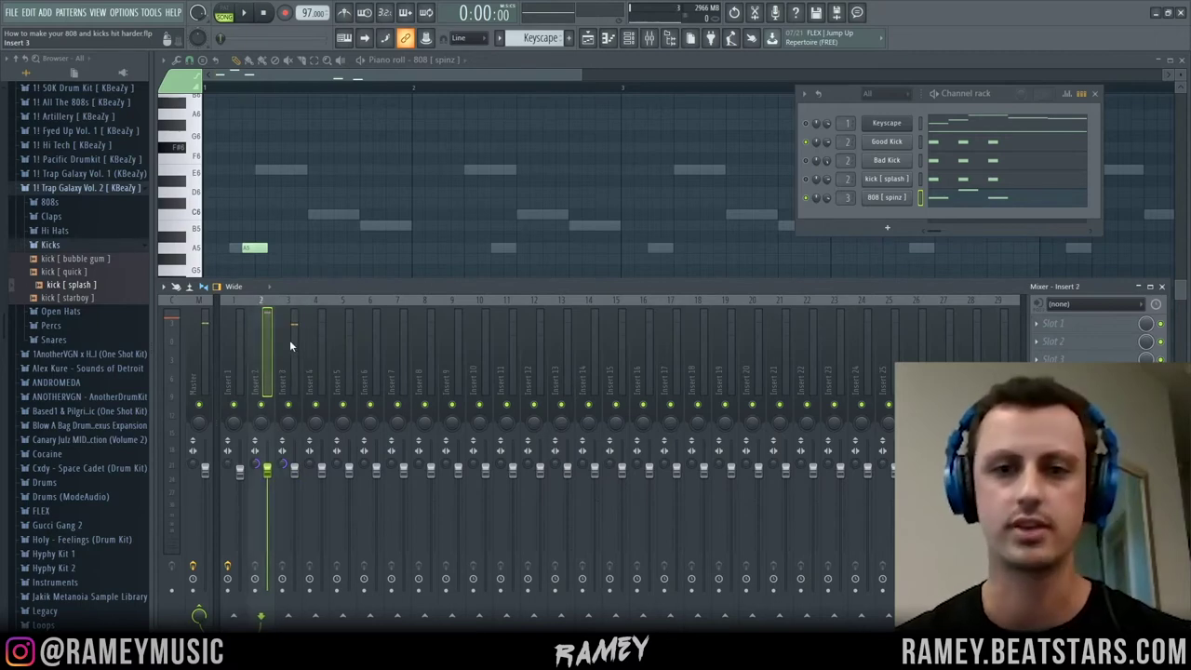
click(290, 341)
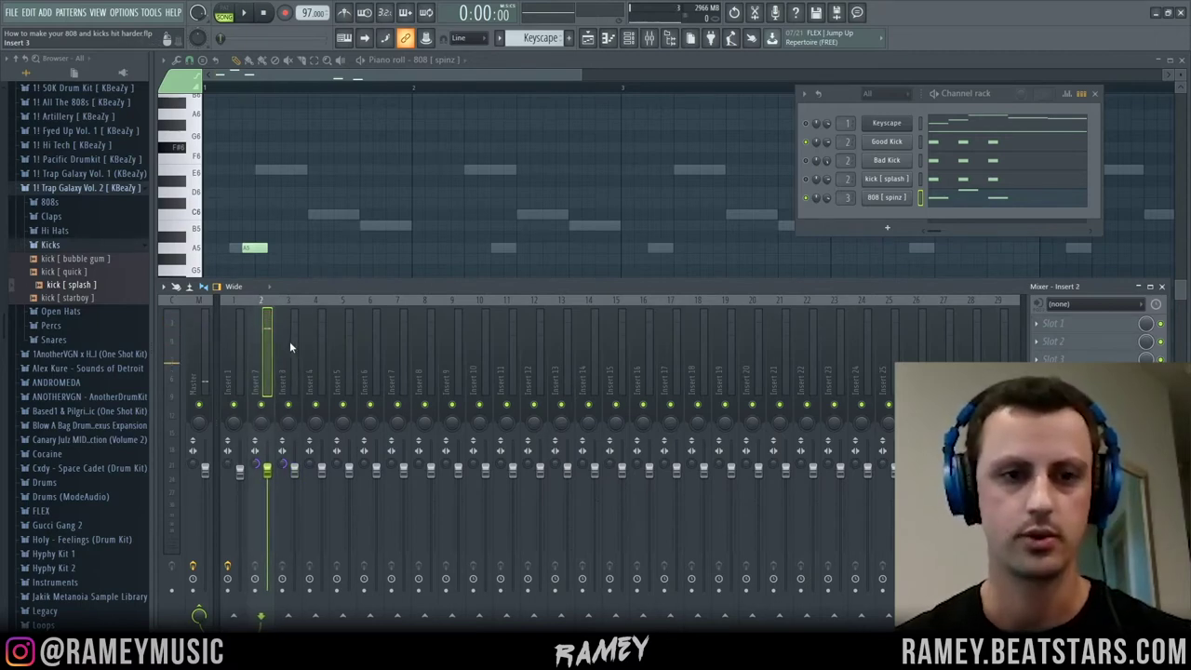
- Add a Fruity Limiter to the first effect slot of the 808's mixer track, Insert 3
click(289, 341)
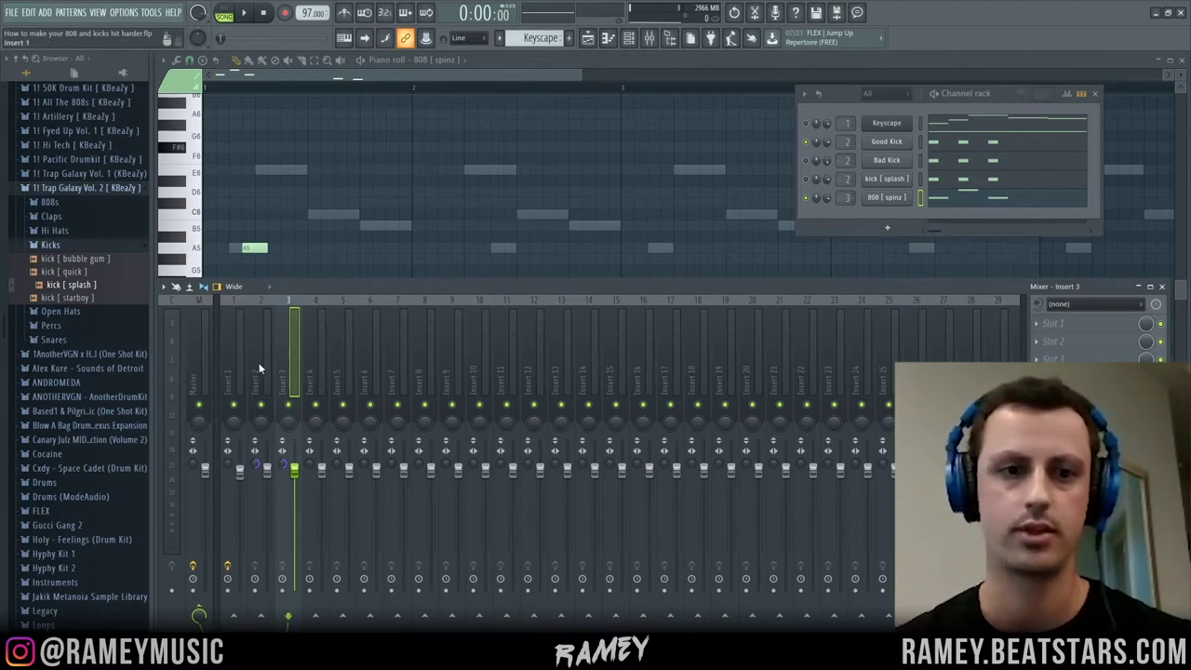
click(1056, 324)
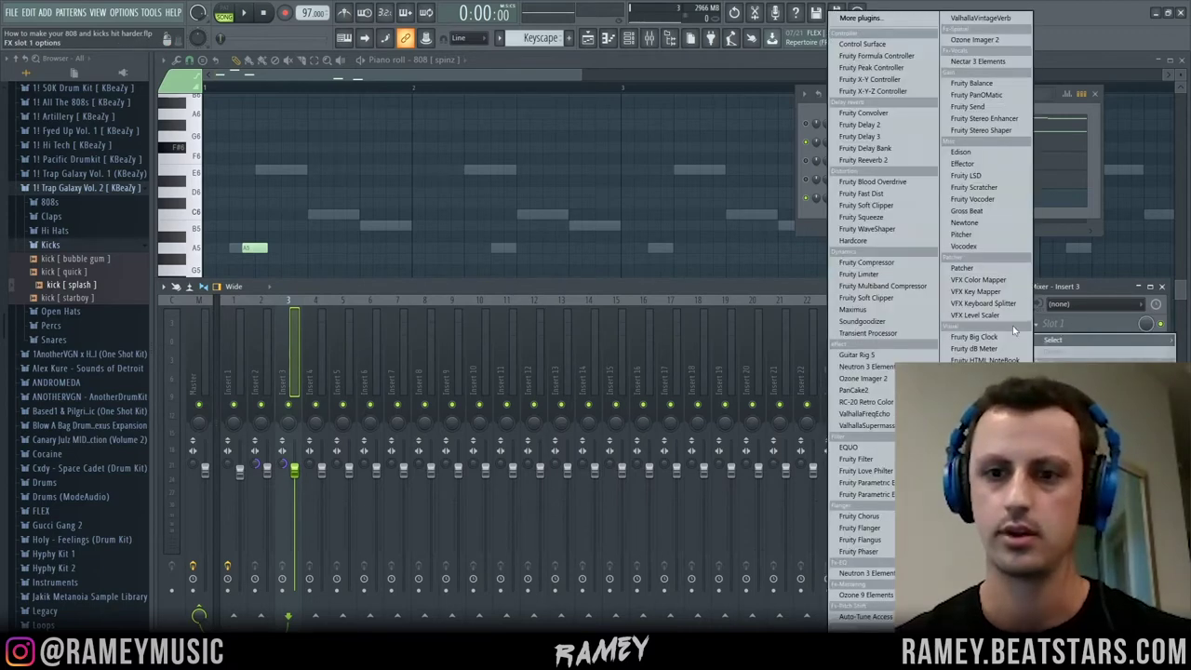
click(866, 273)
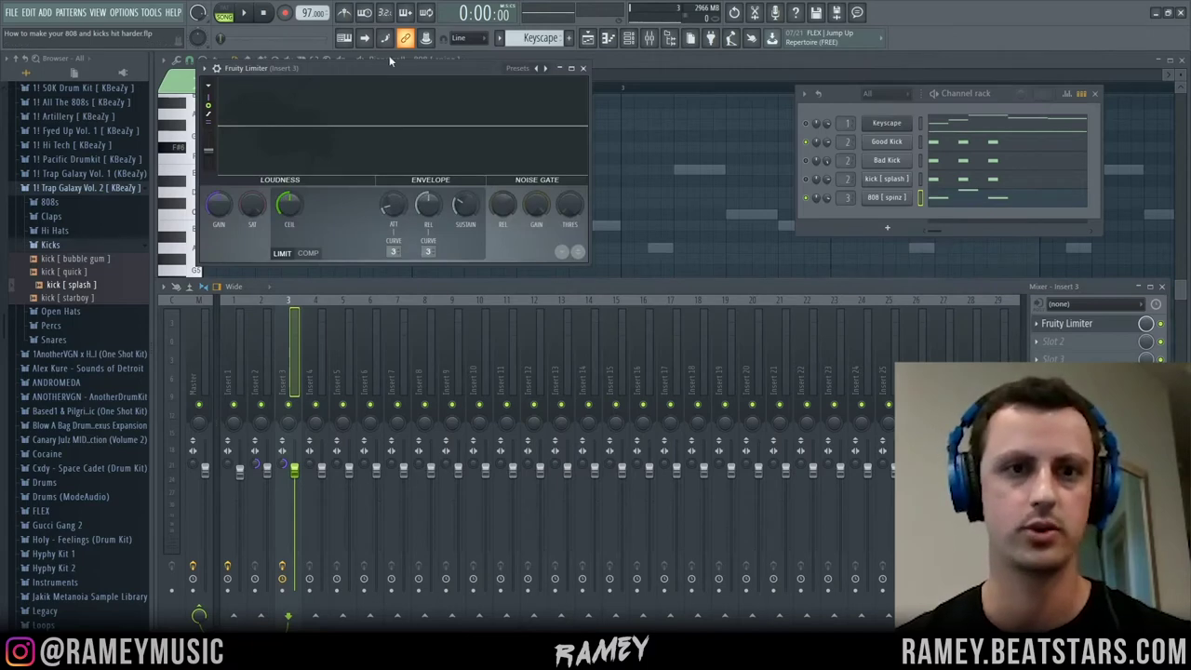
- Look over the Fruity Limiter's compressor and limiter modes and move its window clear of the low-numbered mixer tracks
drag(409, 70, 561, 154)
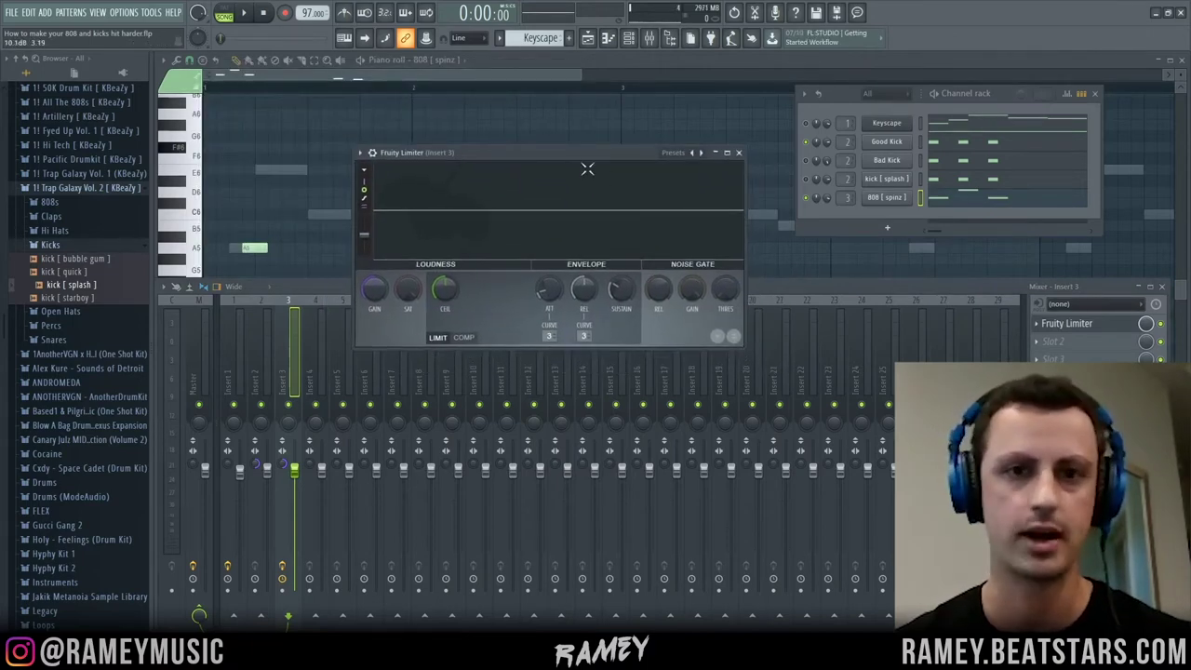
drag(586, 150, 586, 158)
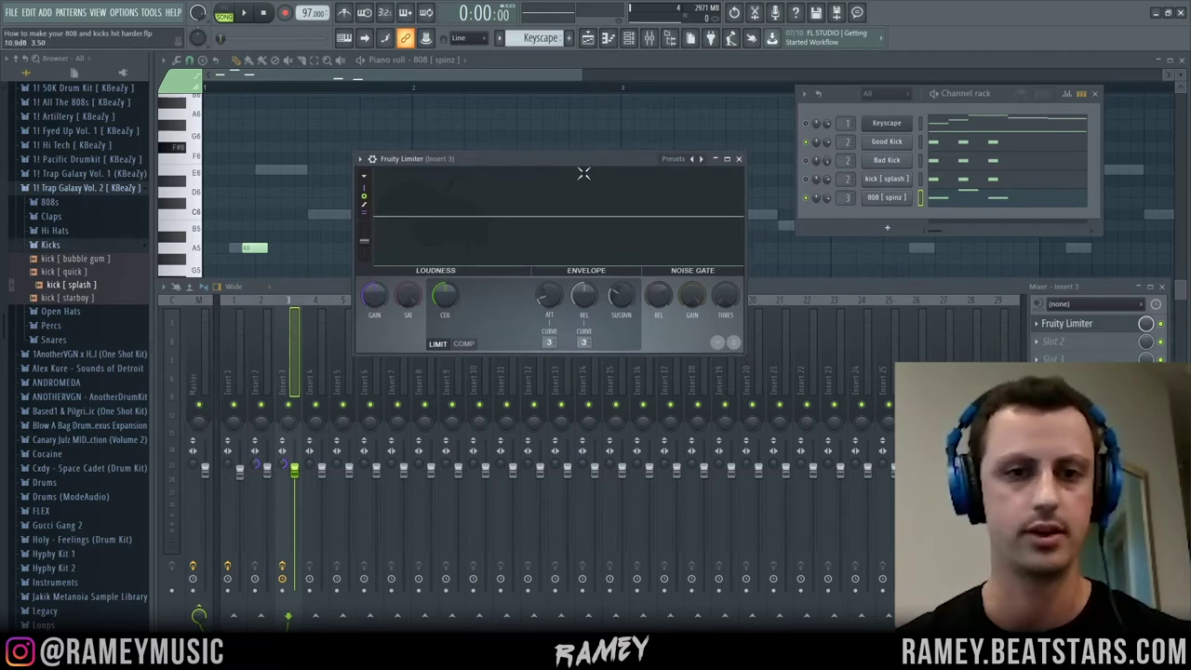
click(465, 345)
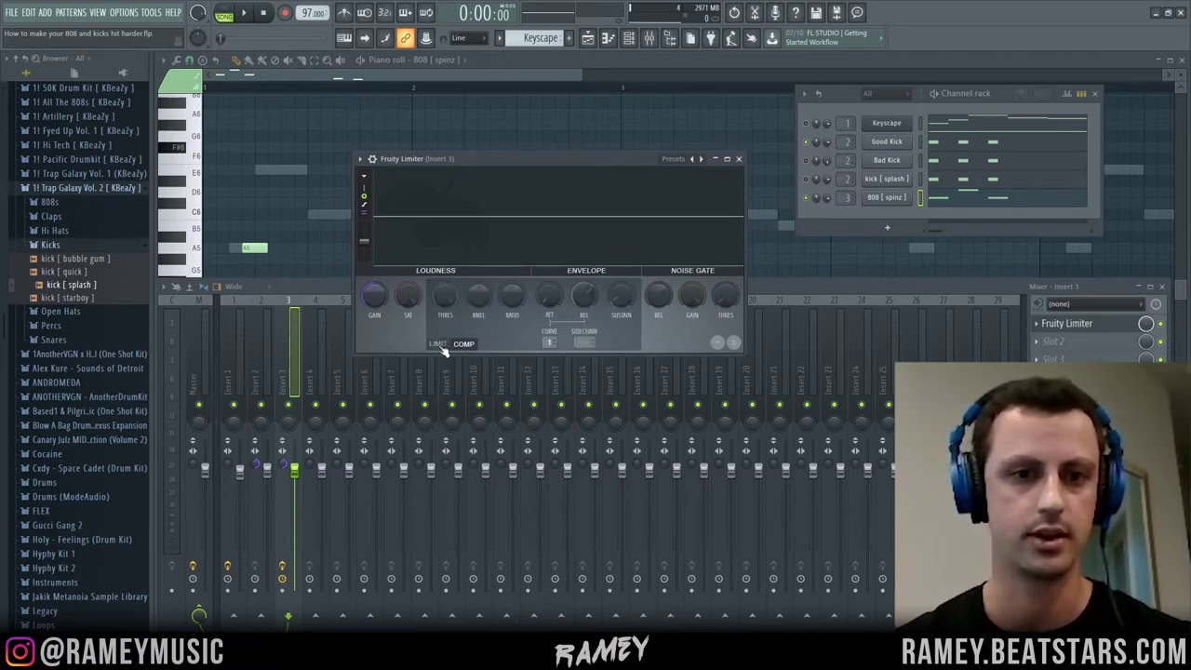
click(438, 344)
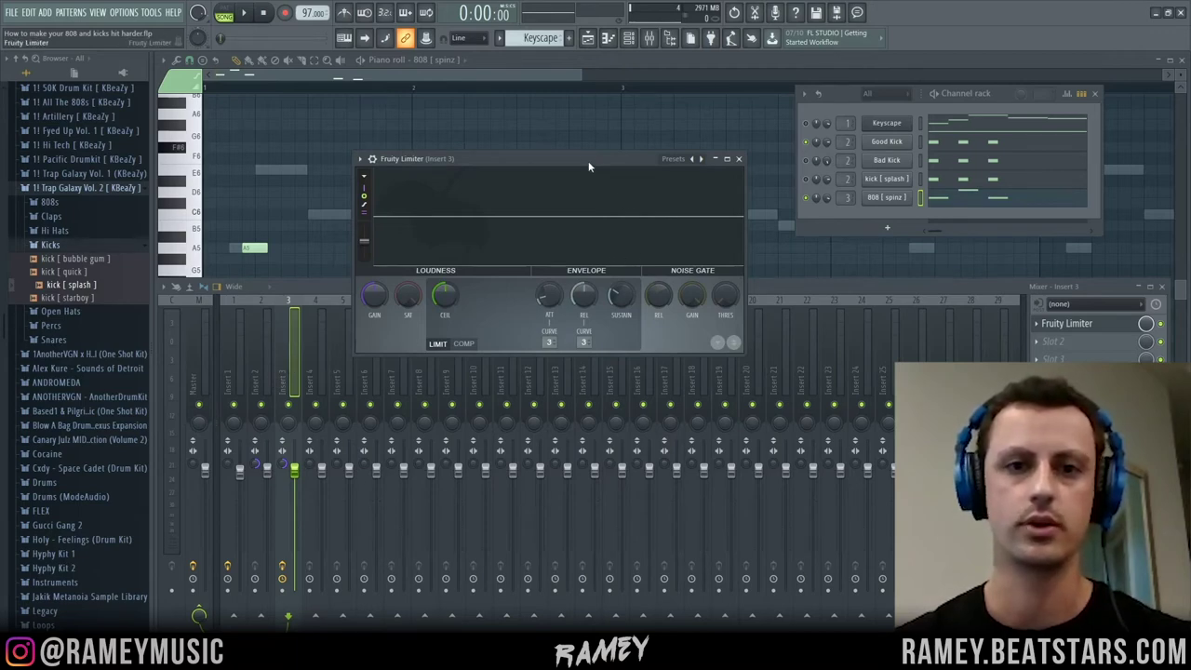
drag(587, 158, 638, 135)
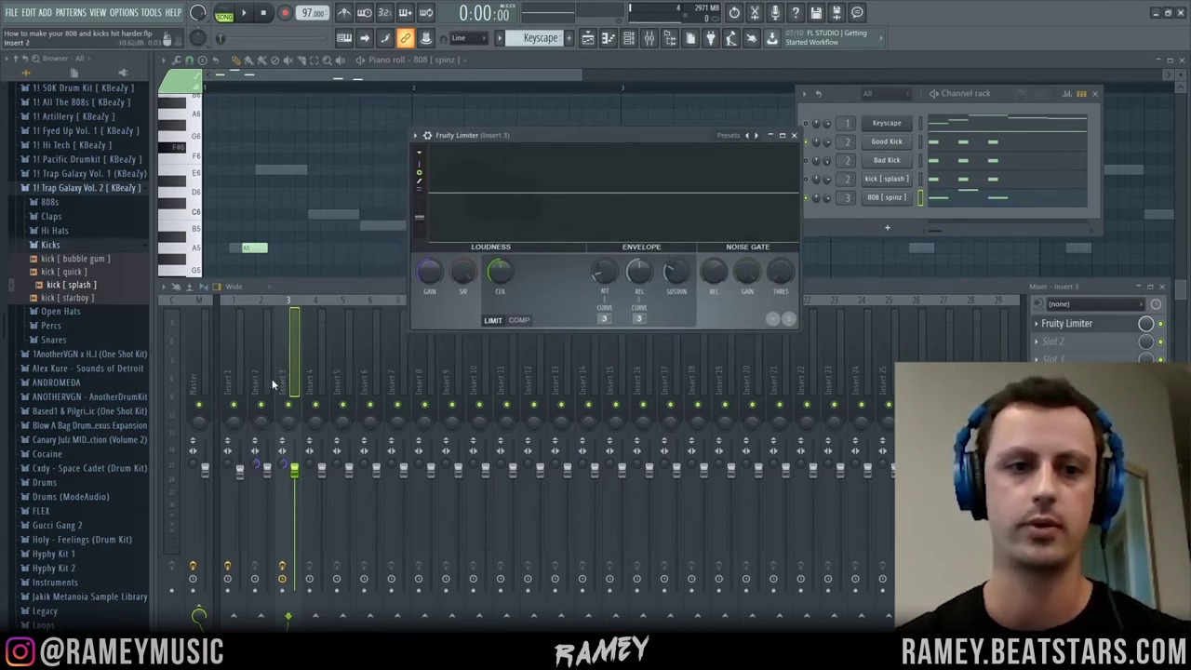
- Route the kick's track, Insert 2, to the 808's track, Insert 3, for sidechaining and reselect Insert 3
click(272, 339)
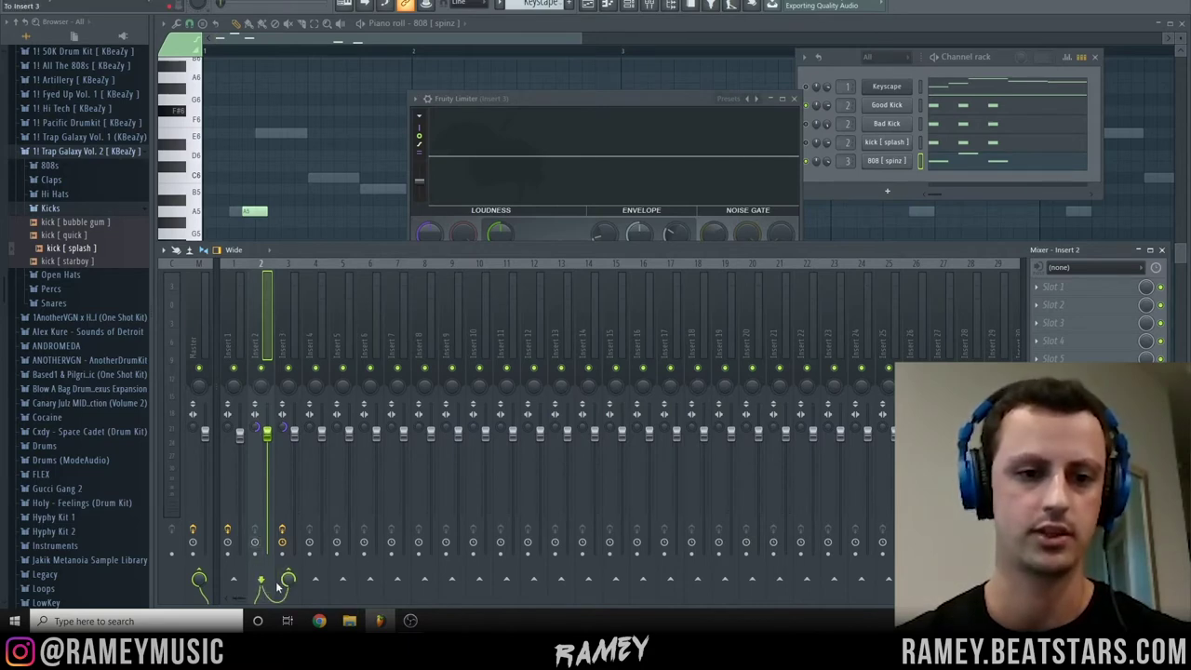
click(298, 334)
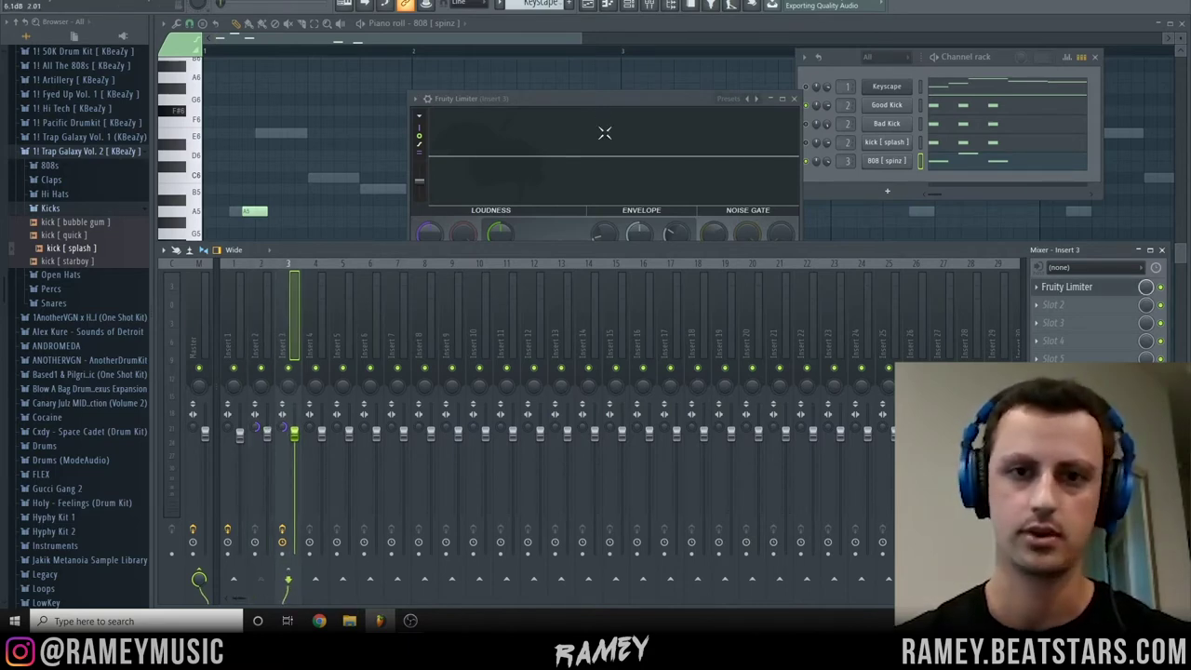
drag(604, 98, 610, 97)
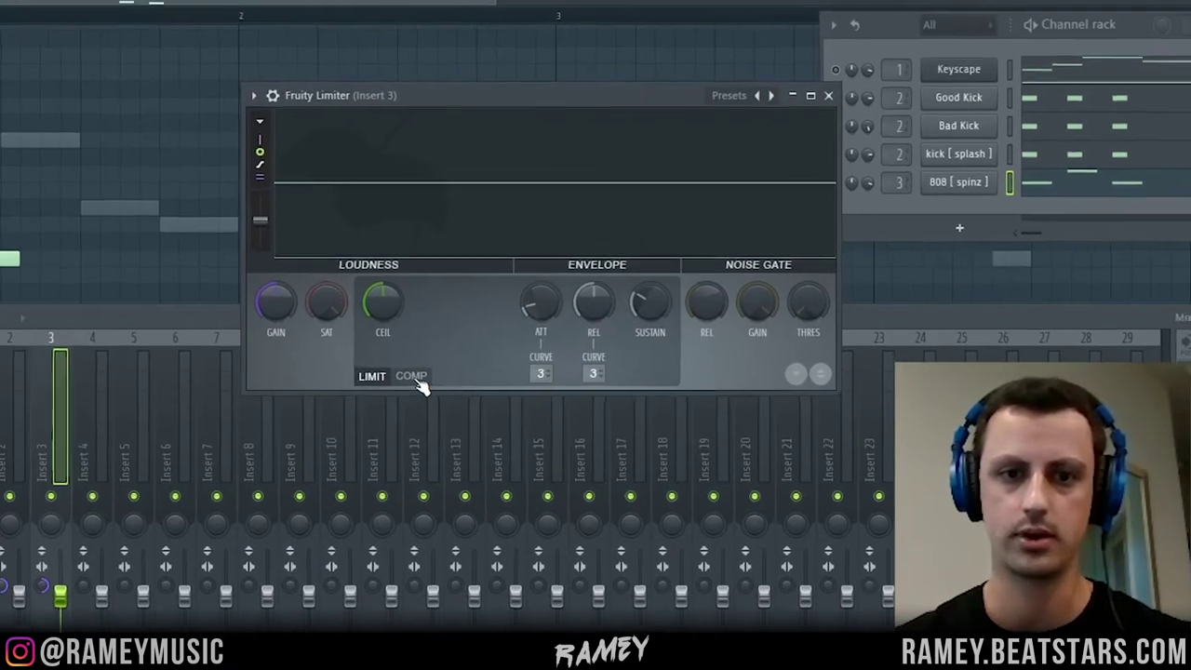
- Switch the Insert 3 Fruity Limiter to compressor mode and choose Insert 2 as its sidechain input
click(417, 381)
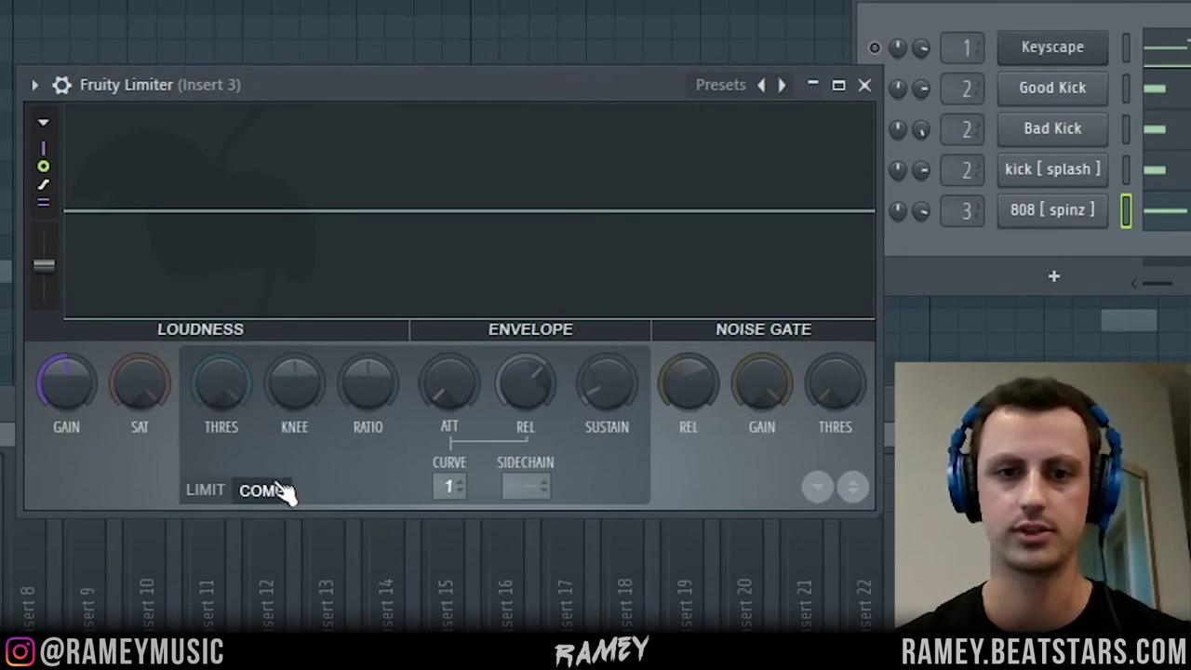
click(529, 486)
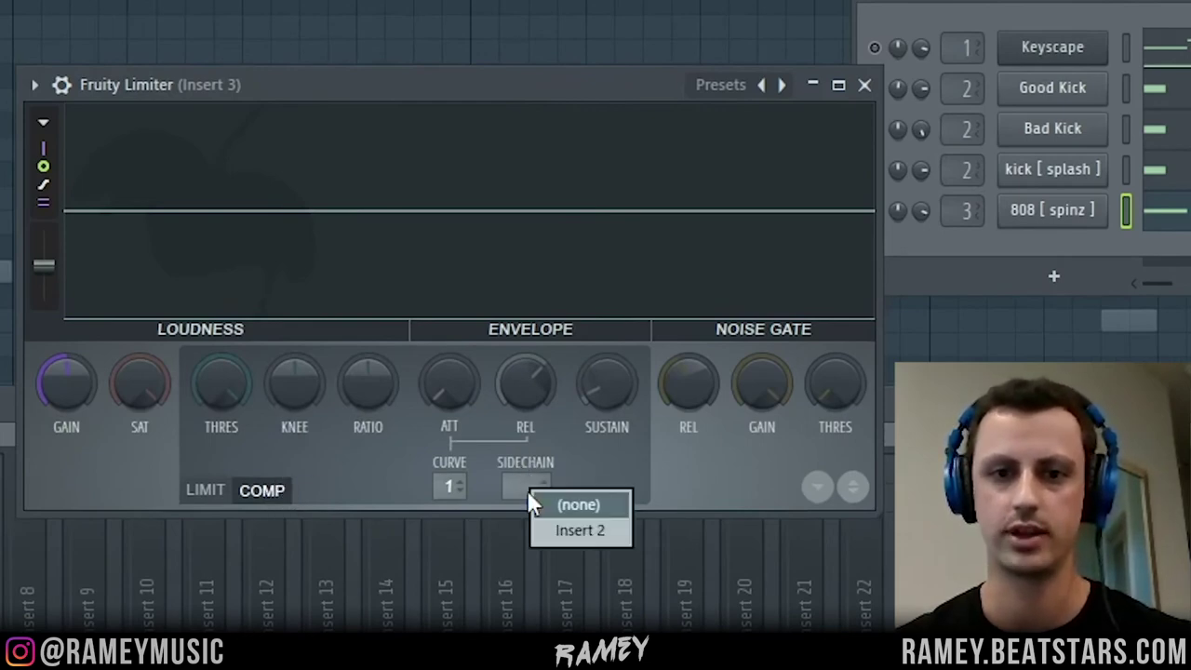
click(582, 531)
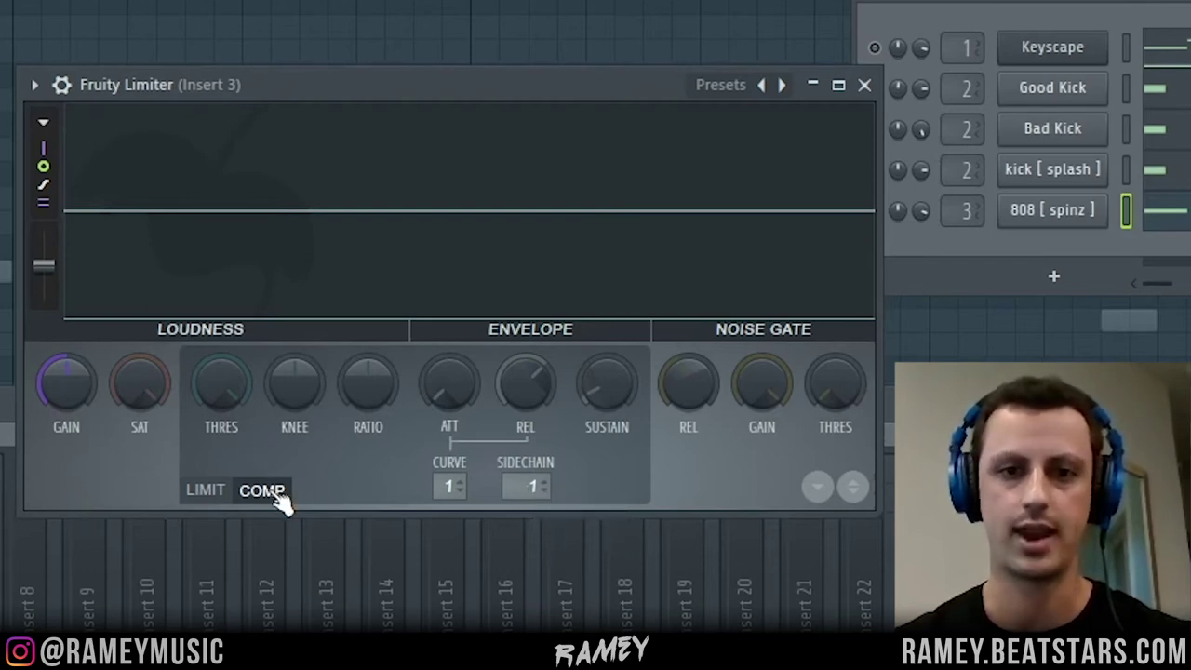
- Lower the 808 compressor's threshold, raise its ratio, and play the pattern to check the ducking
drag(223, 384, 223, 430)
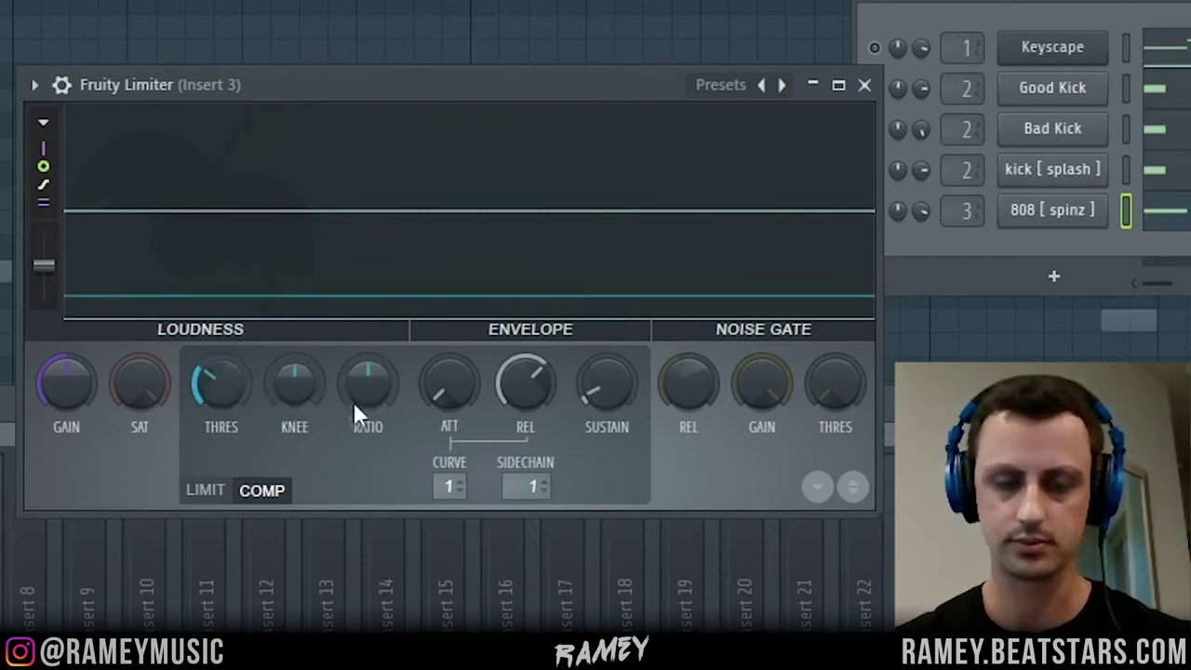
drag(368, 382, 368, 335)
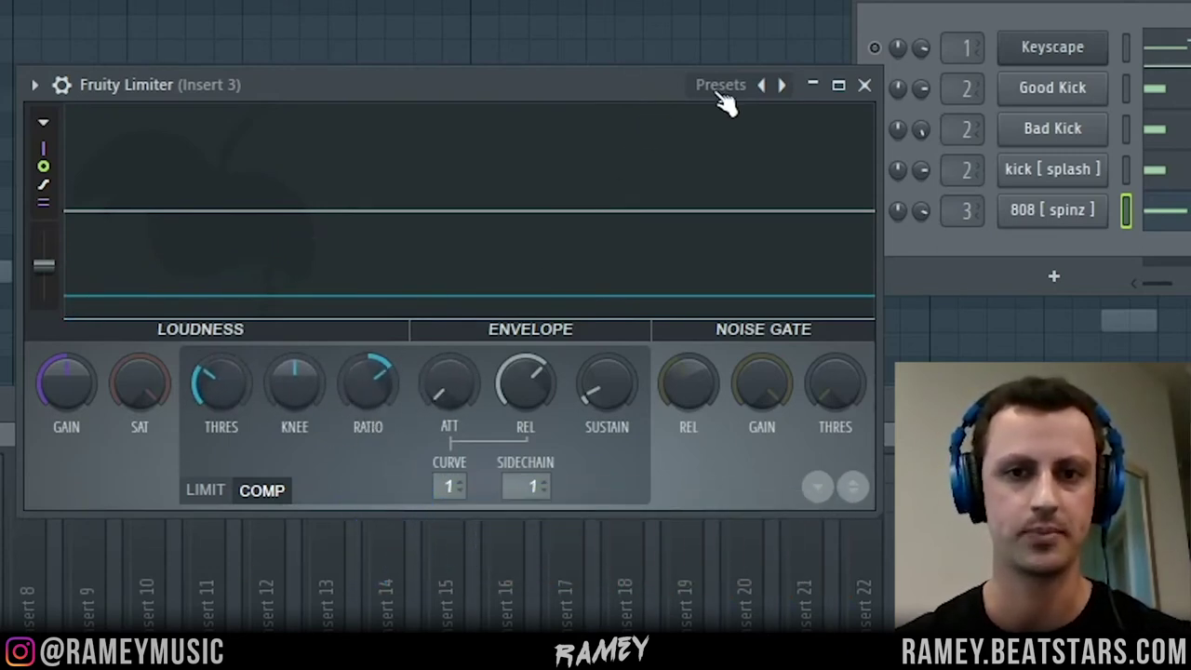
drag(719, 88, 493, 127)
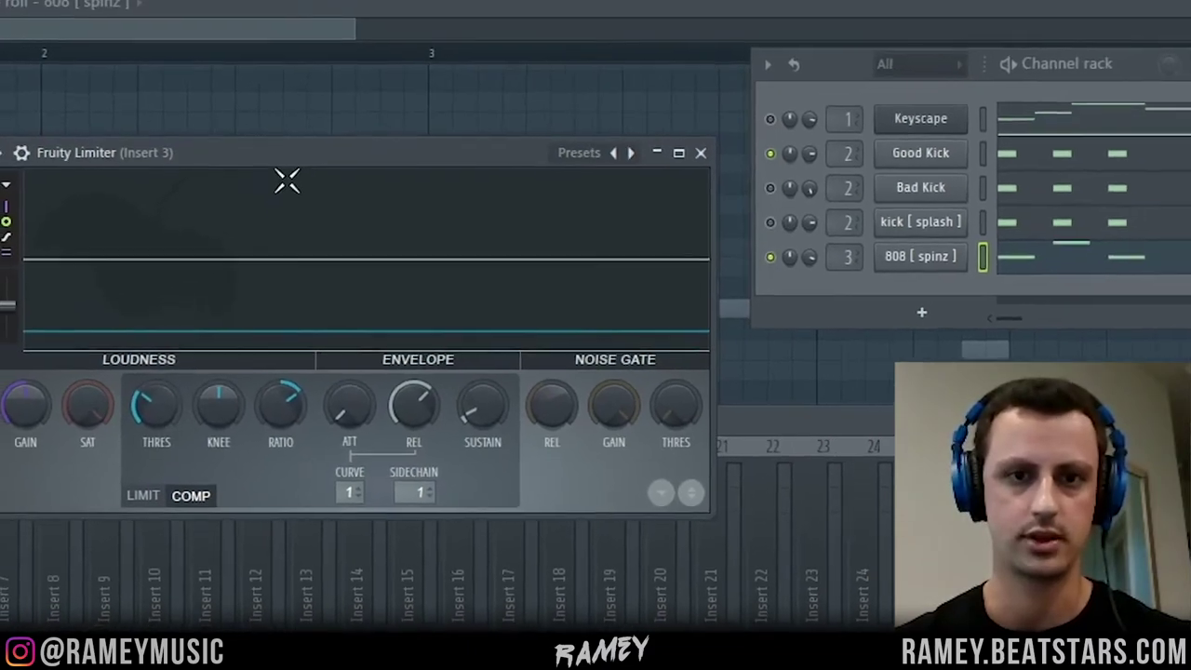
key(space)
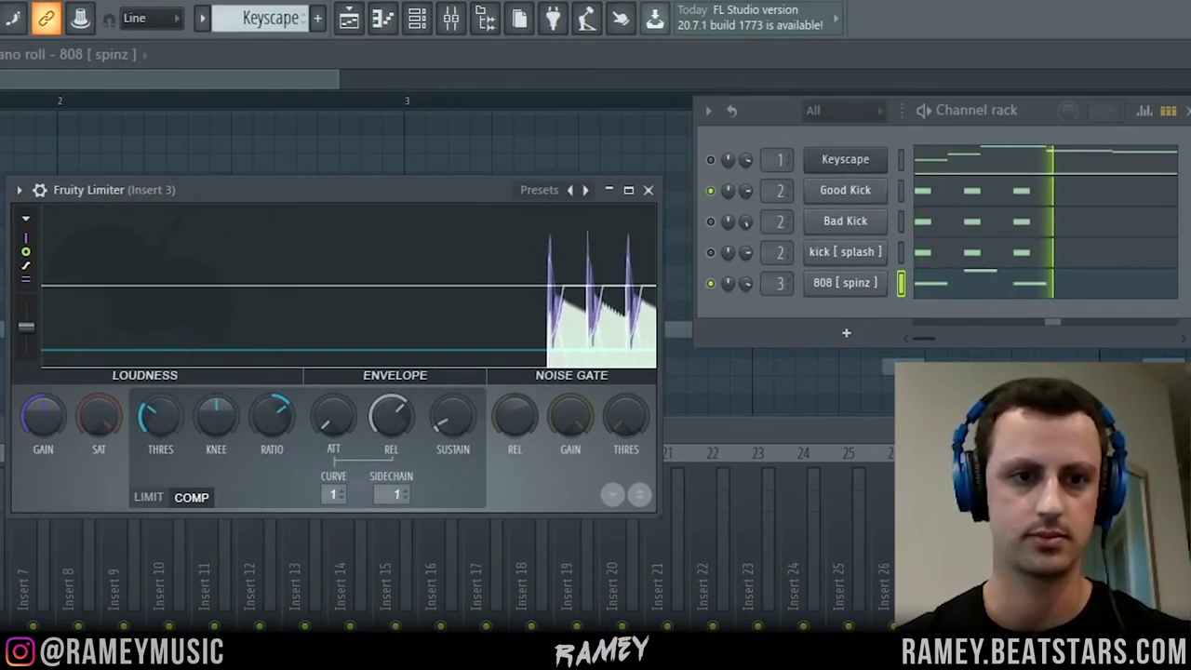
key(space)
- Play the kick and 808 together several times and examine the level meters of the master, Insert 2 and Insert 3
click(90, 404)
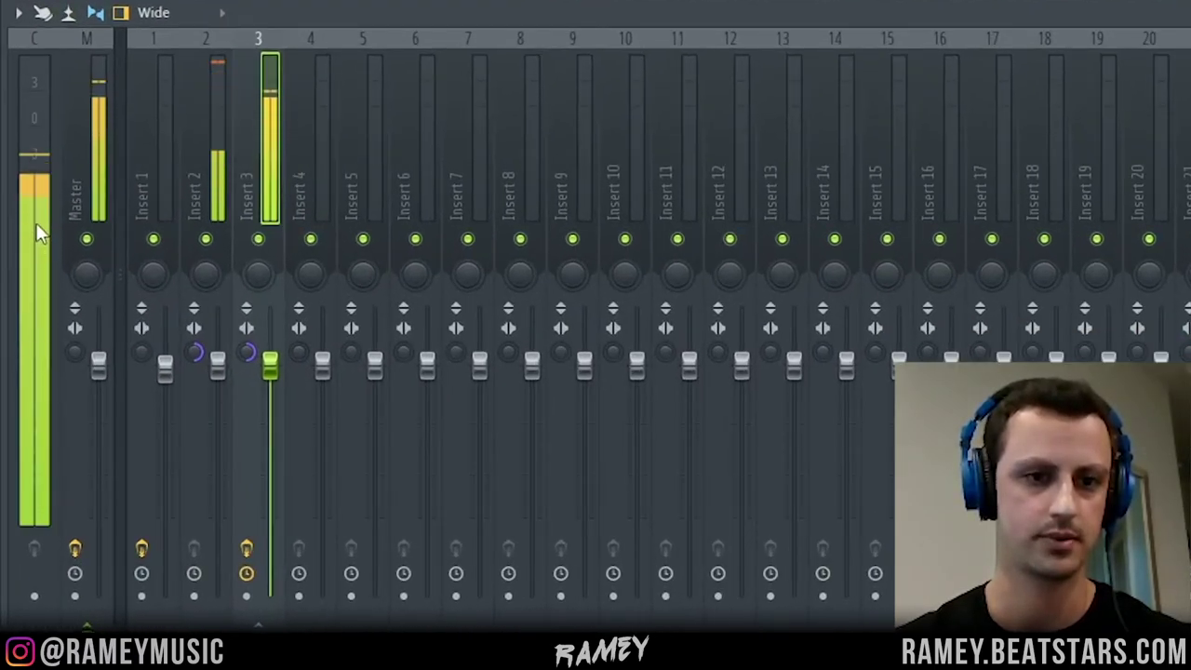
key(space)
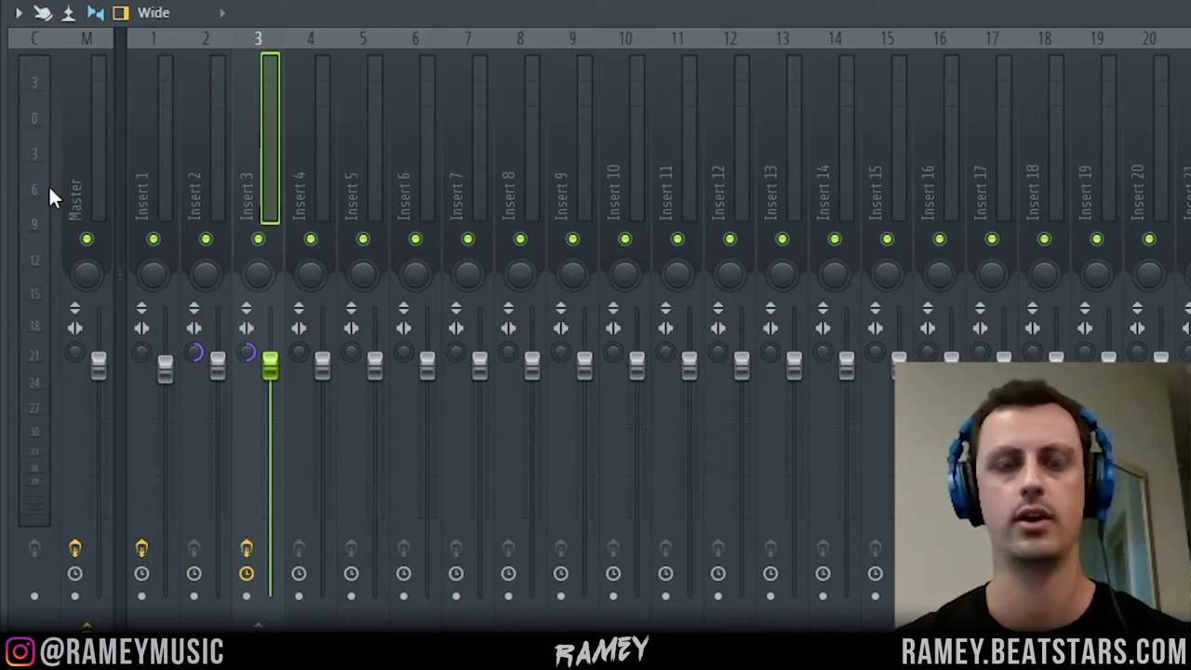
key(space)
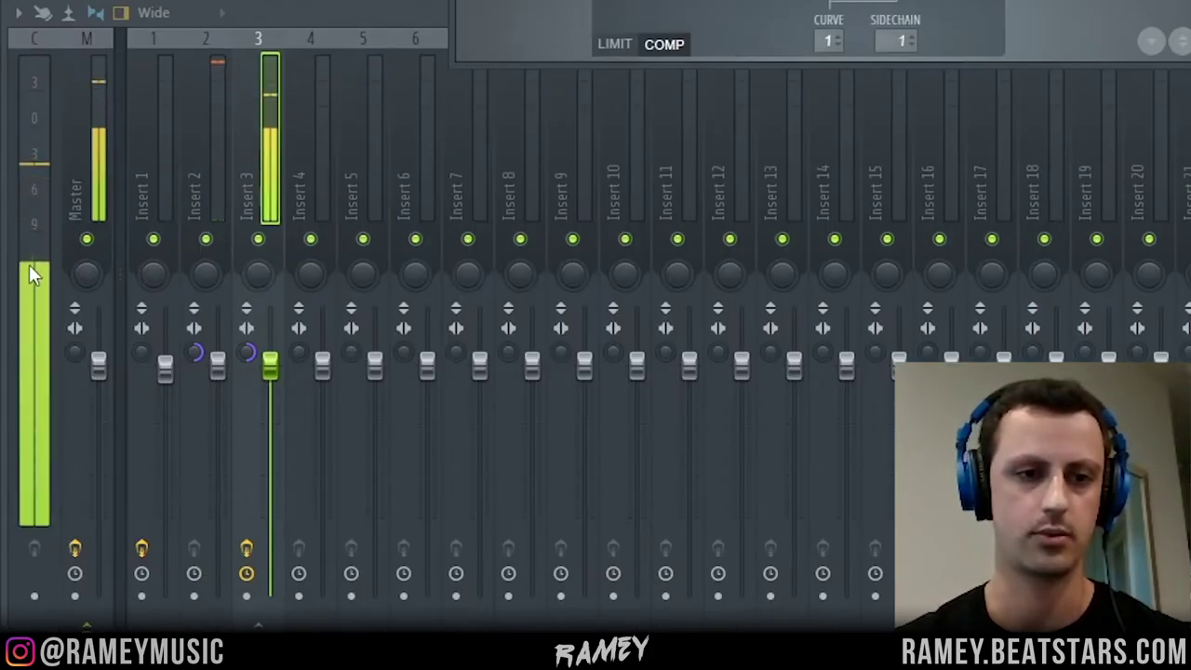
key(space)
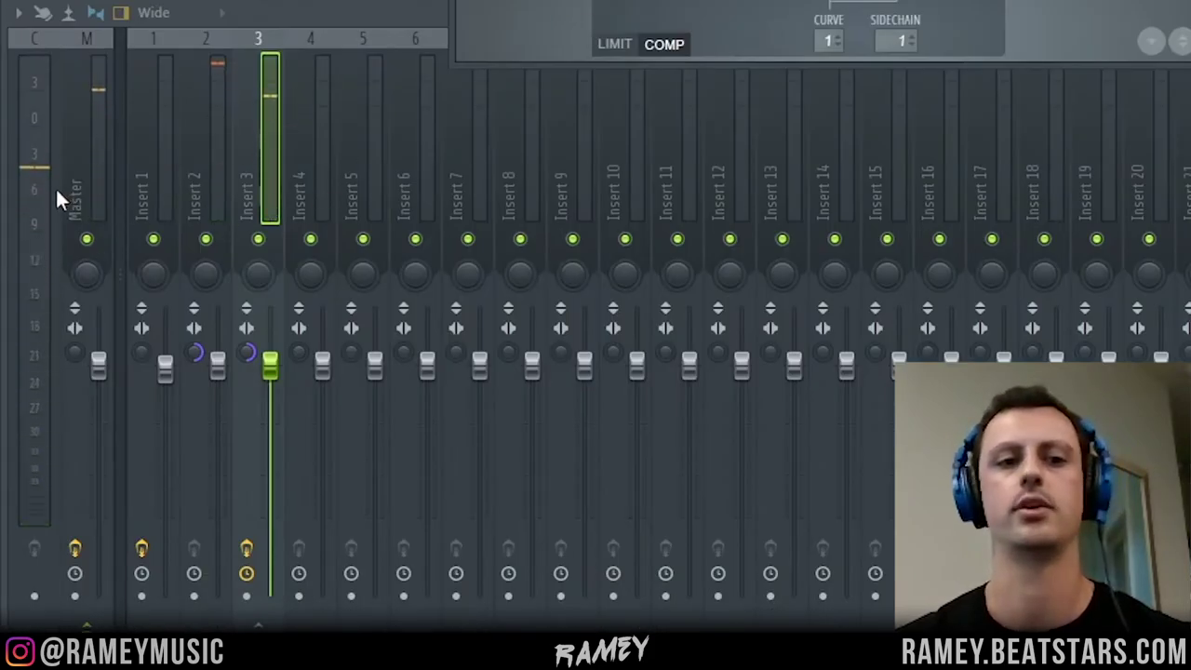
key(space)
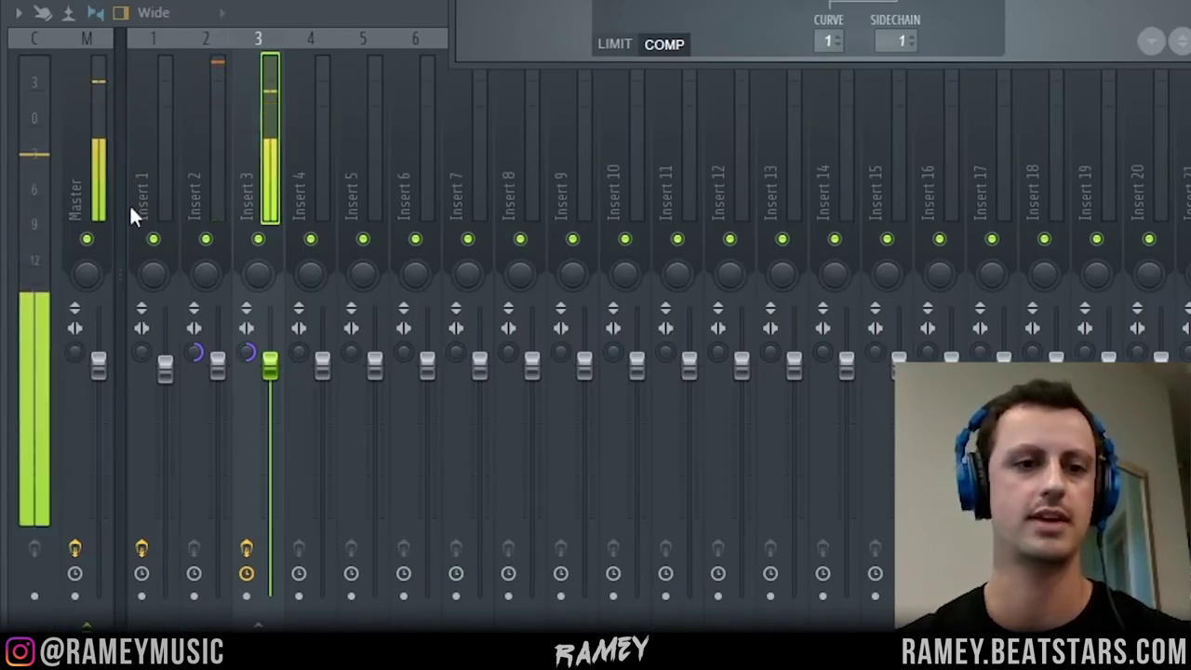
key(space)
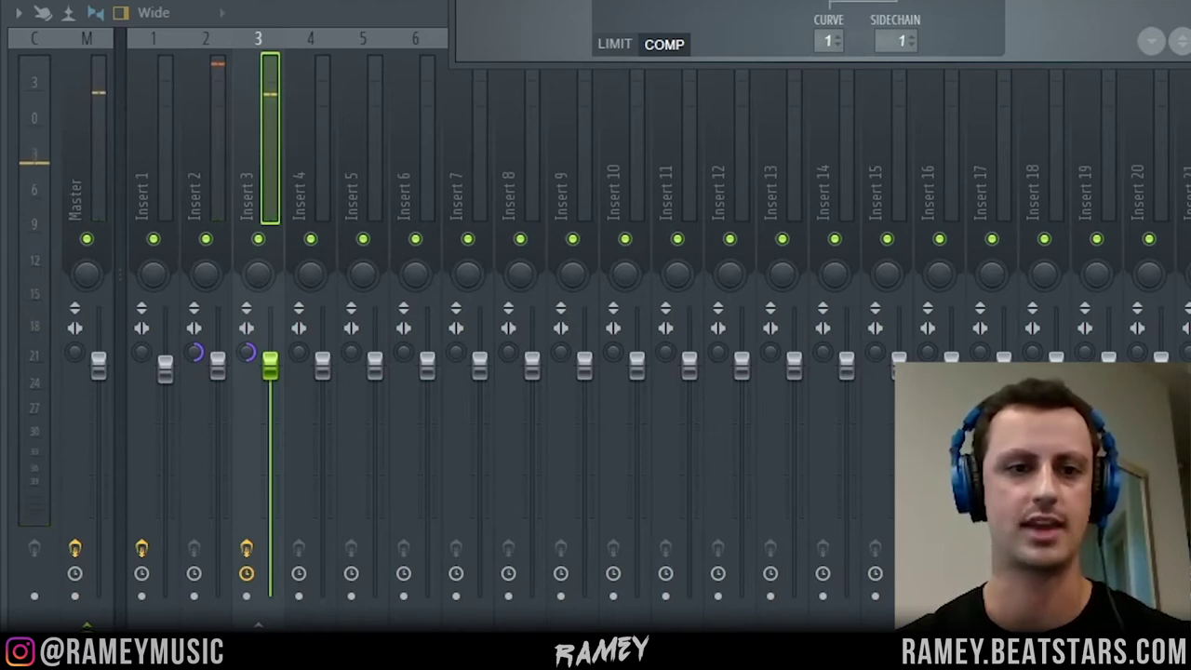
key(space)
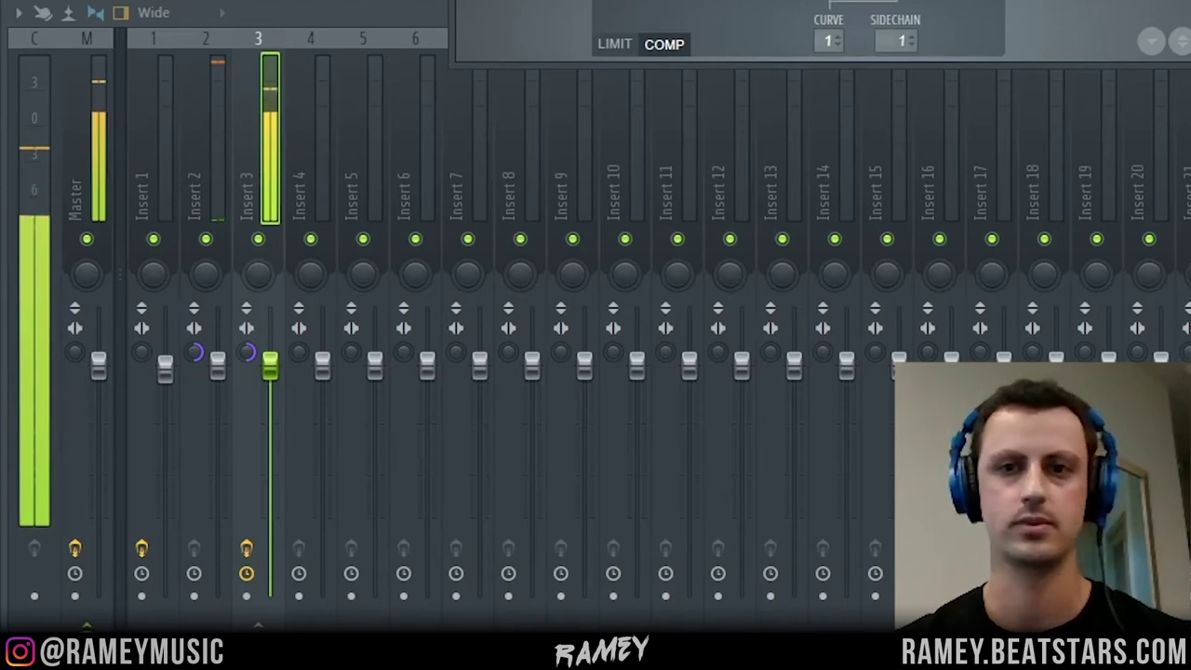
key(Escape)
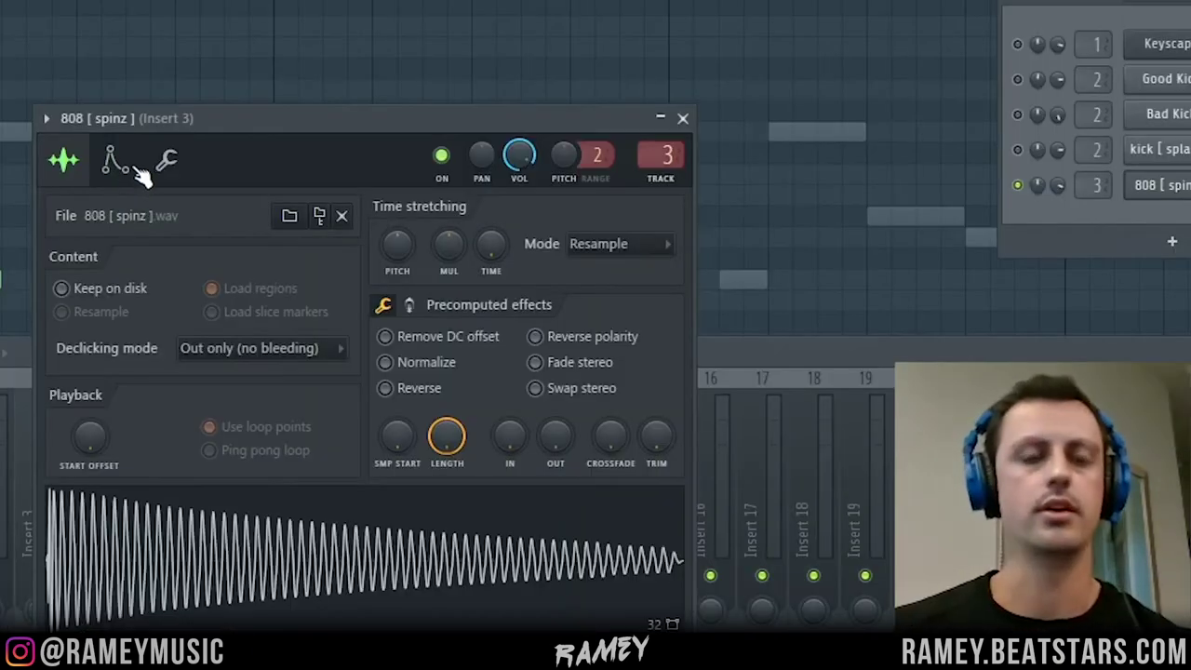
click(111, 162)
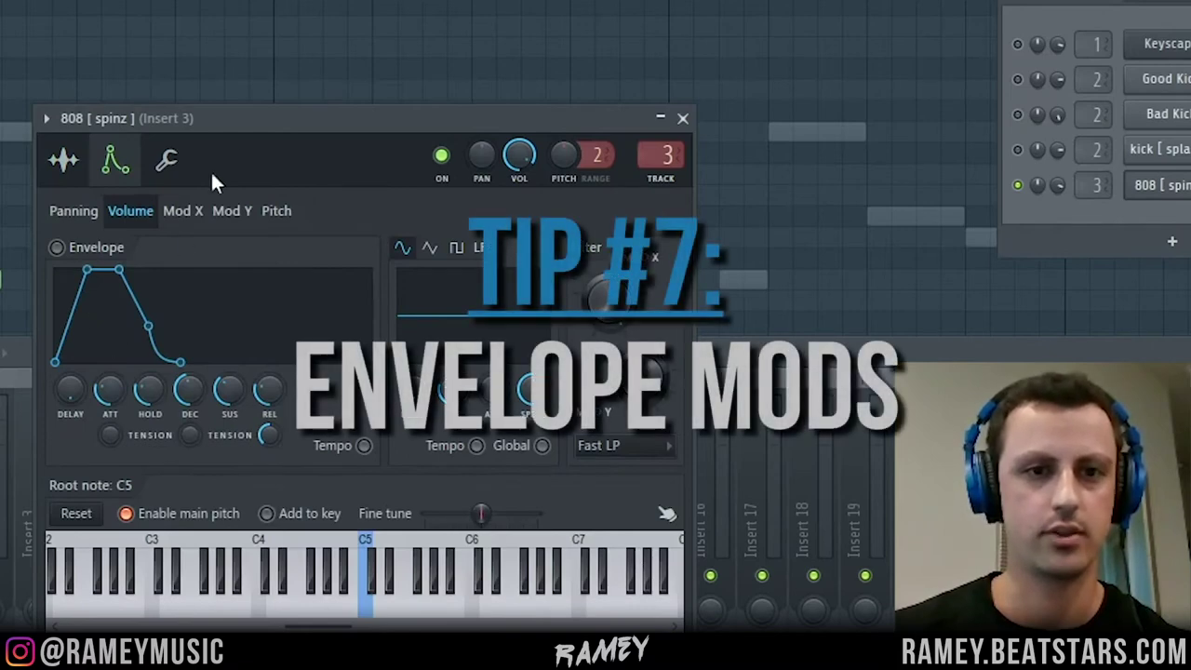
drag(237, 107, 343, 52)
click(788, 59)
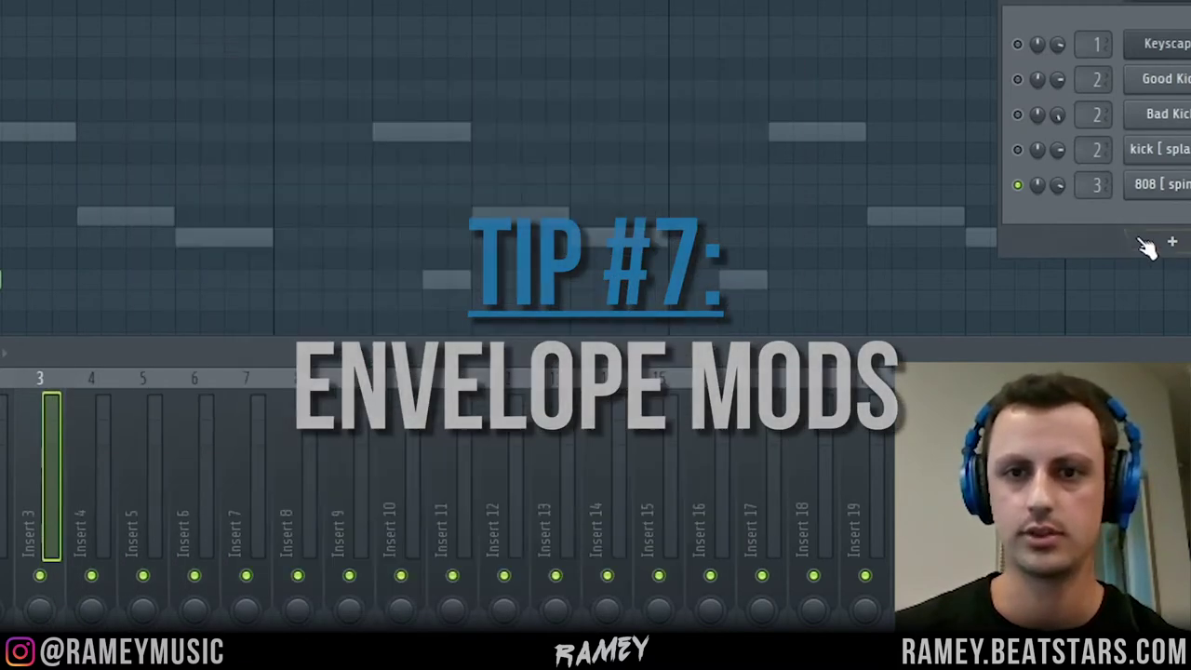
- Open the 808 [ spinz ] channel settings, view its volume envelope, and return to the sample waveform page
click(1150, 185)
click(168, 100)
click(216, 100)
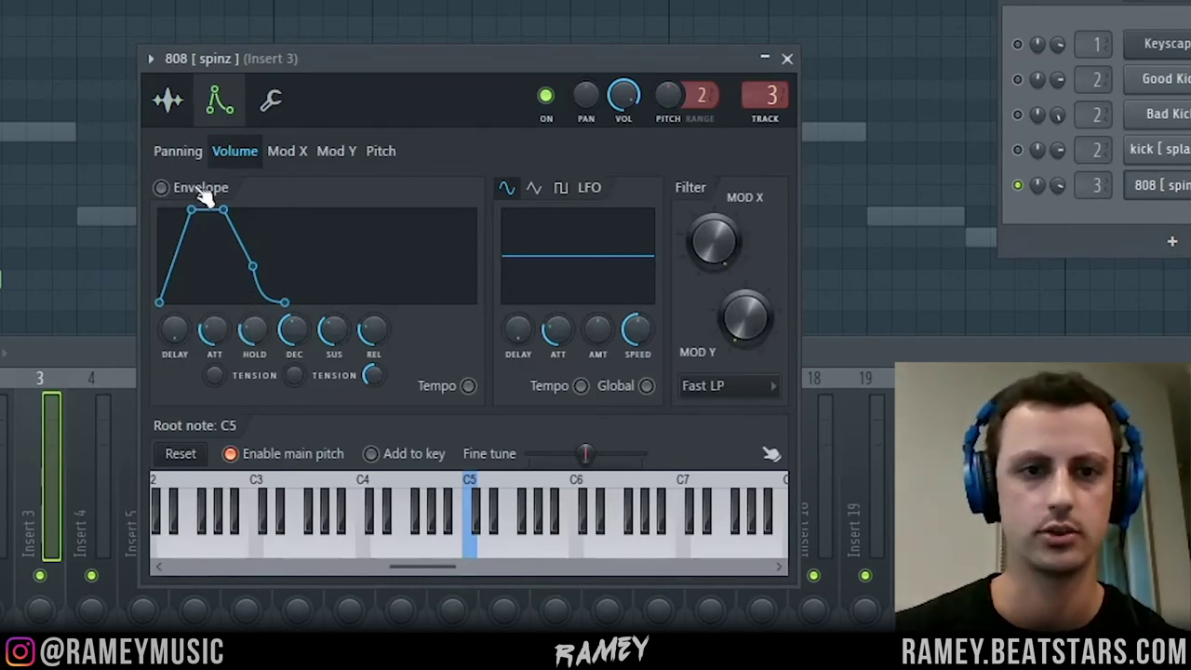
click(168, 102)
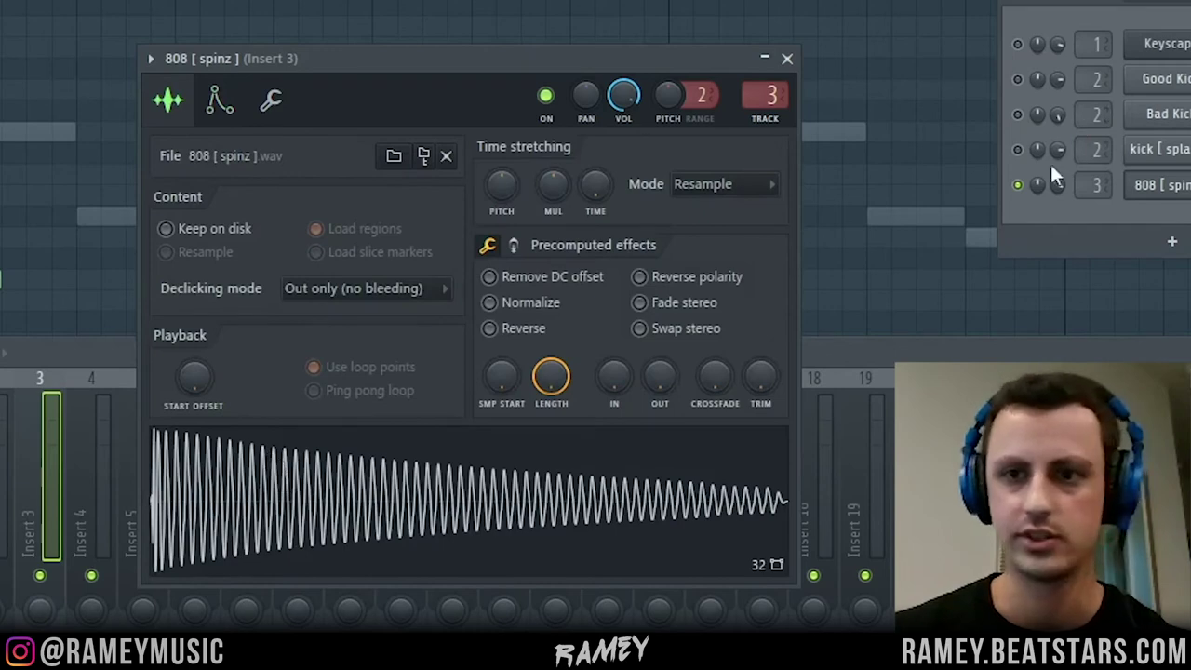
drag(547, 63, 529, 41)
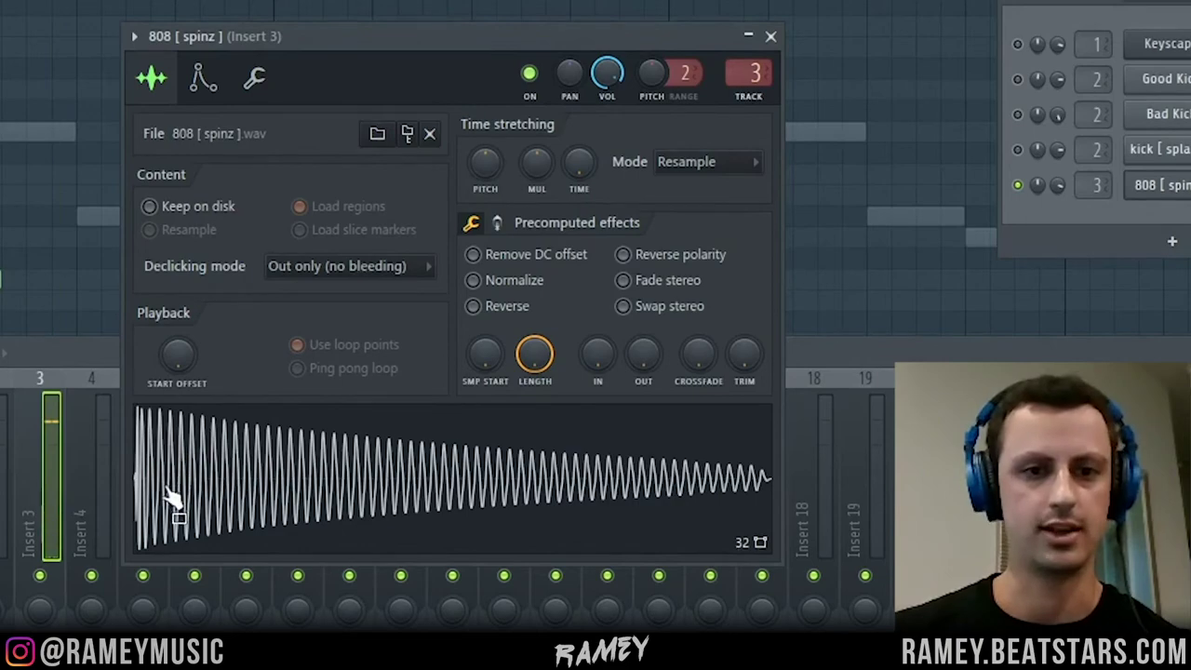
drag(326, 34, 358, 14)
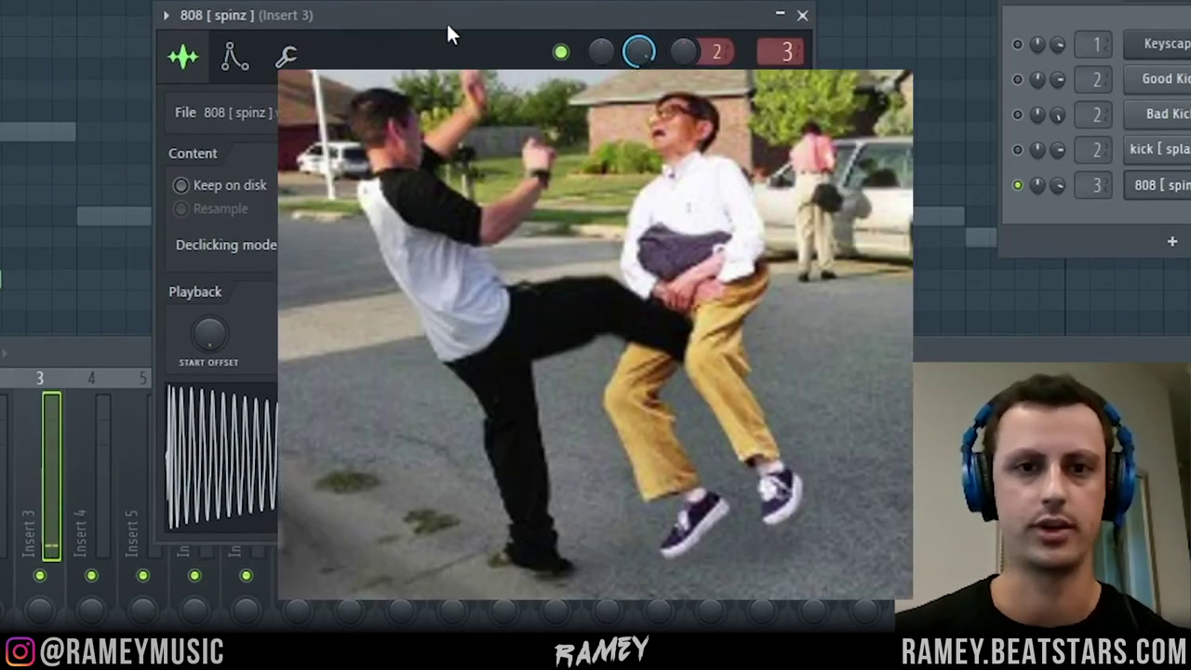
drag(446, 21, 449, 45)
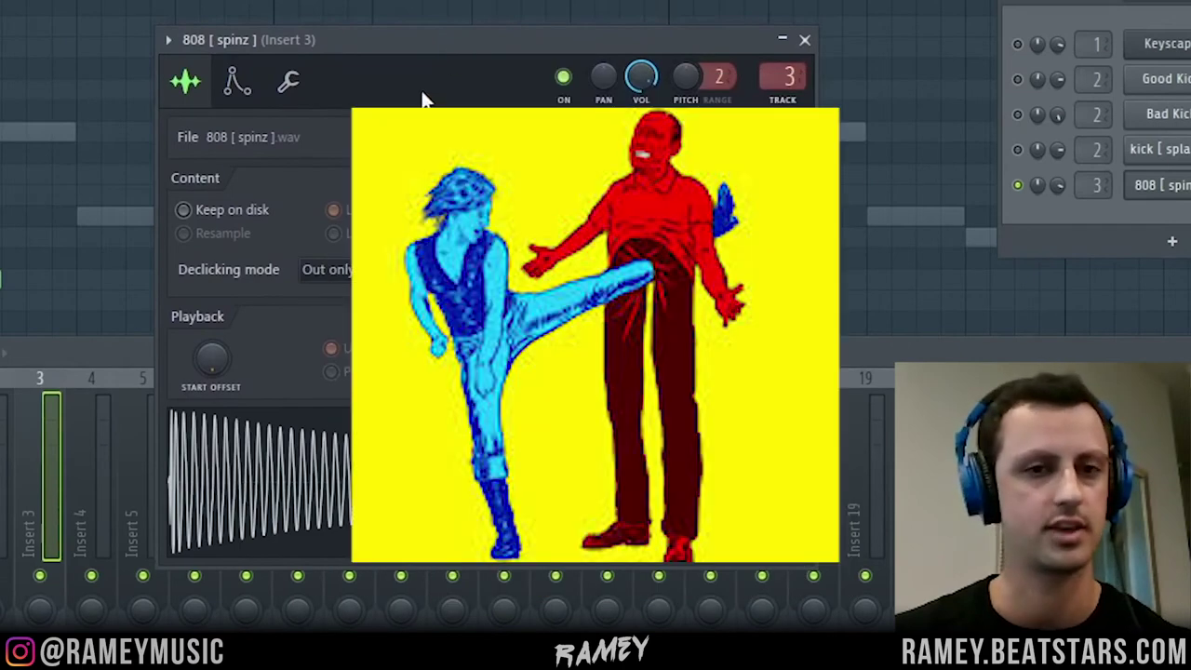
- Compare the 808 [ spinz ] sample waveform page with its volume envelope page
click(254, 96)
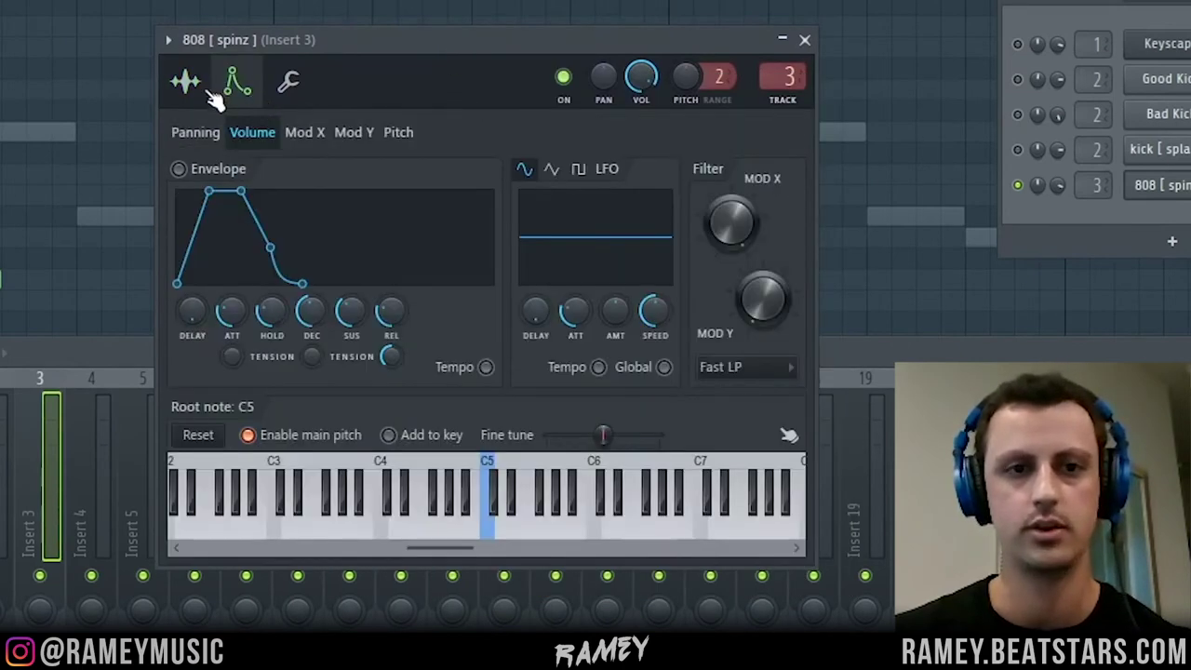
click(191, 86)
click(235, 84)
click(194, 89)
click(234, 83)
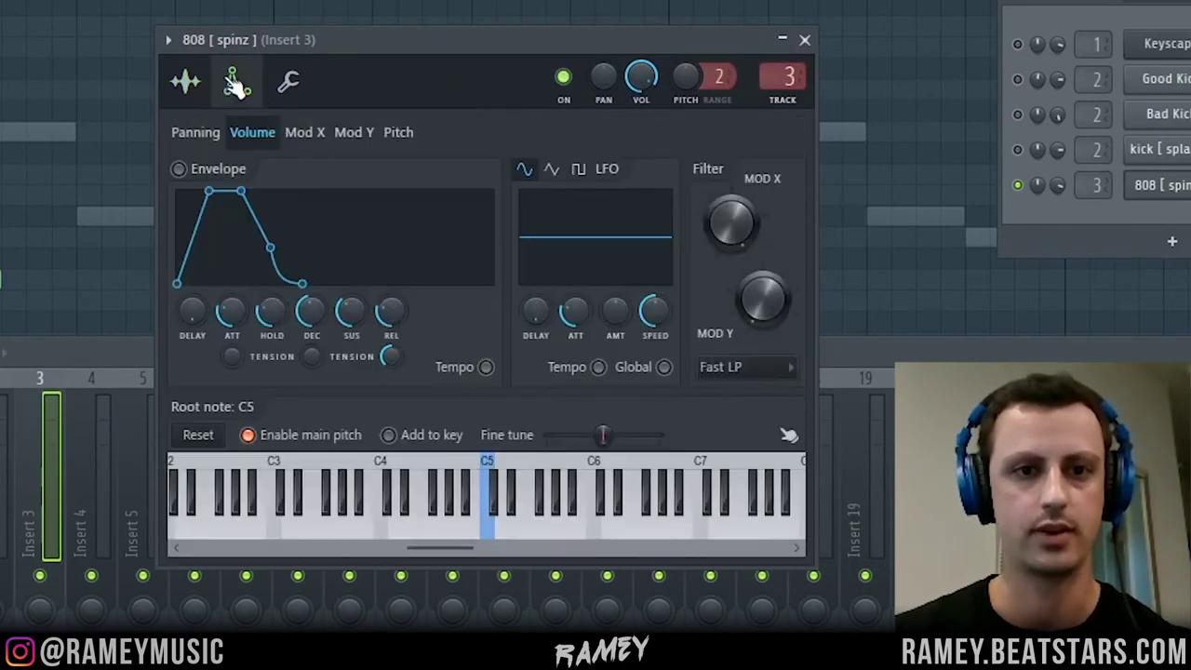
click(189, 84)
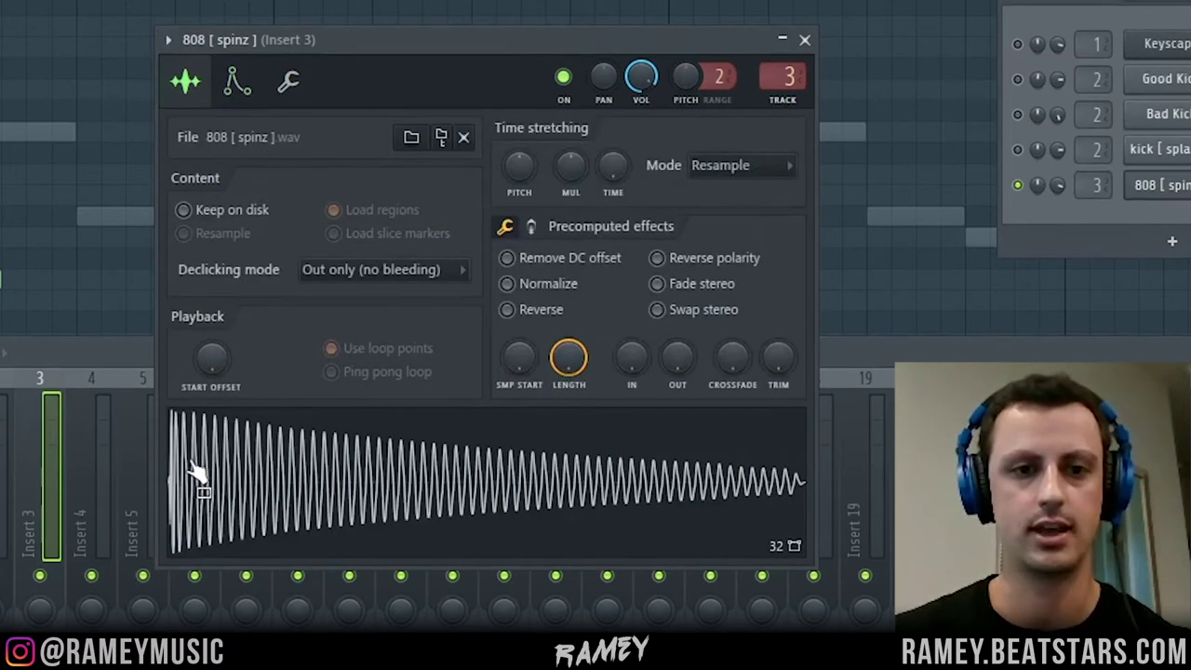
click(237, 83)
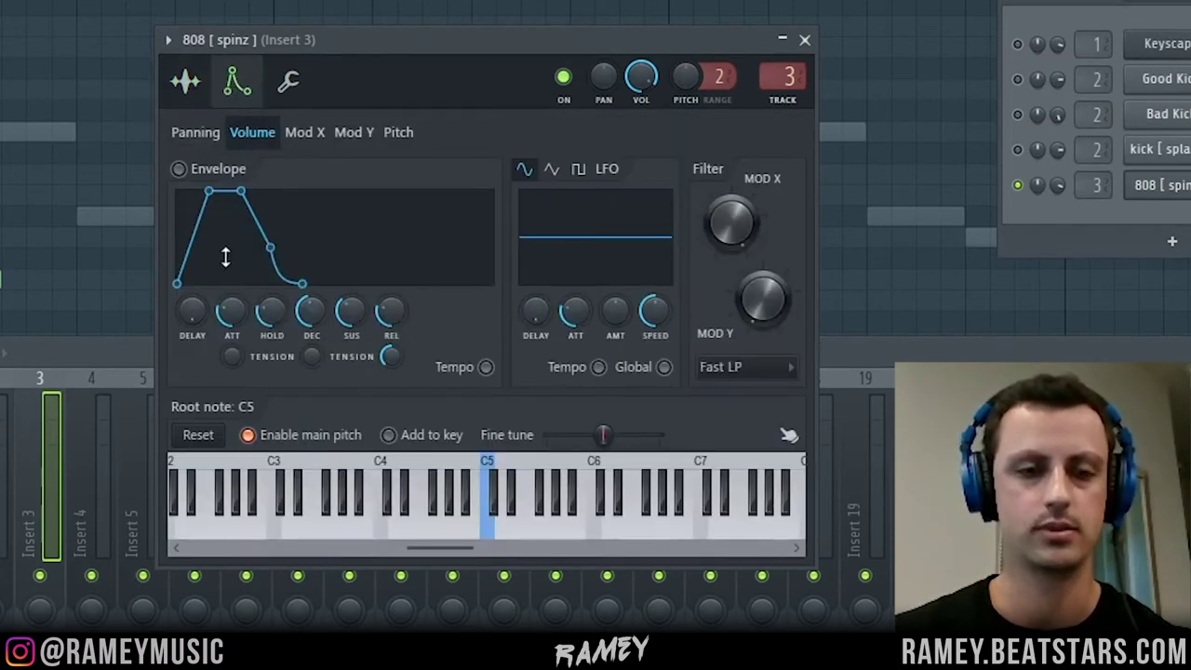
click(188, 84)
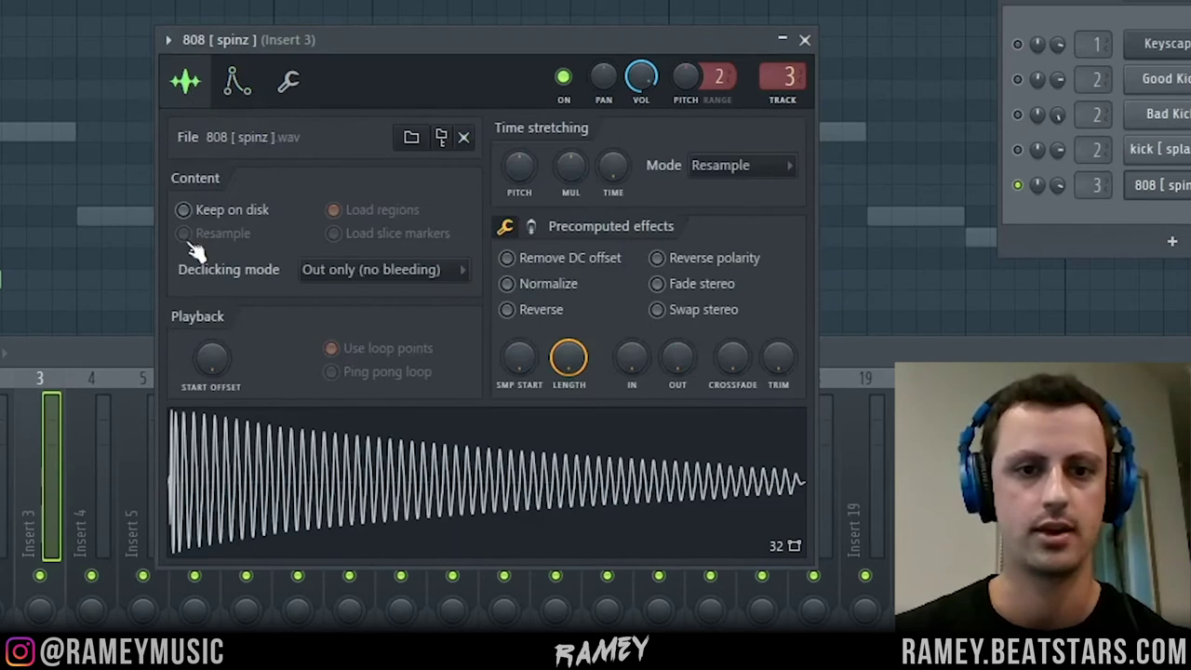
click(237, 81)
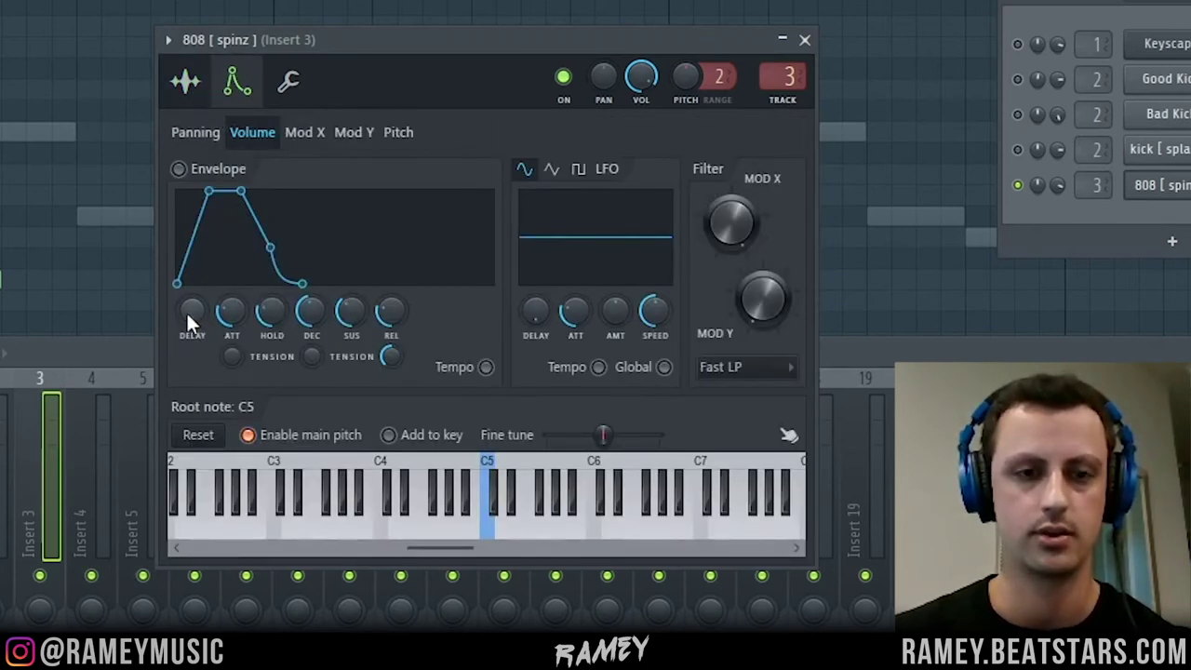
- Enable the 808's volume envelope with a very slight delay, and unmute the Good Kick channel
drag(187, 311, 194, 326)
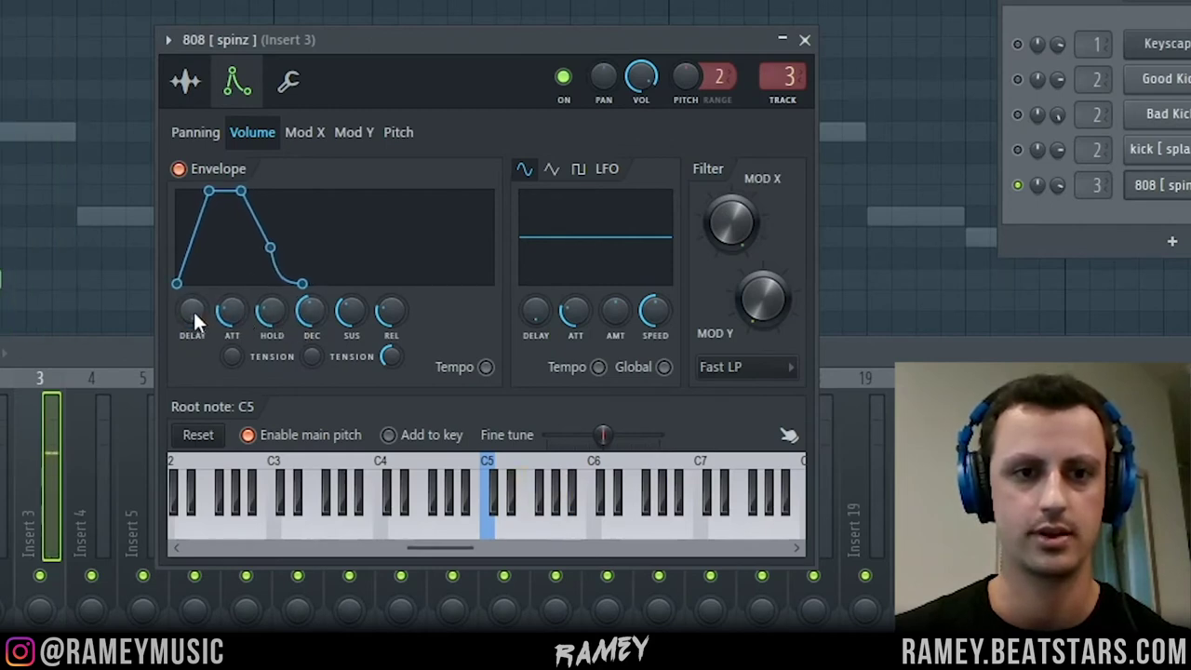
scroll(192, 311, up, 1)
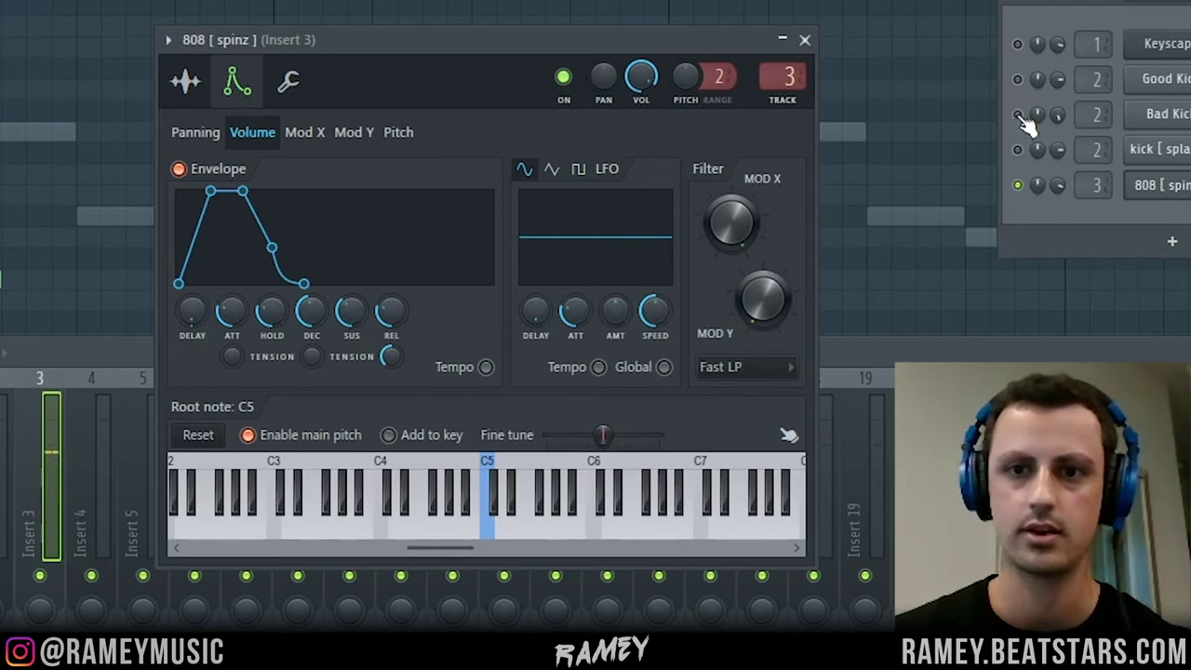
click(1017, 78)
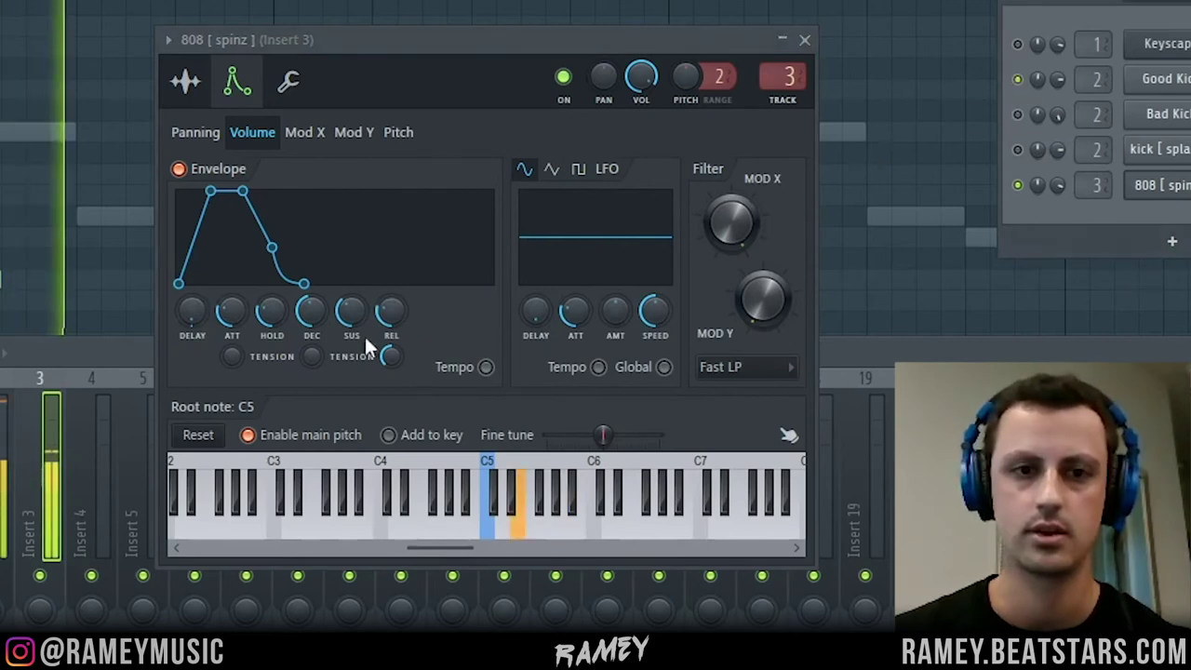
- Set the 808 volume envelope's attack, sustain and release to minimum, and its hold and decay to maximum
drag(230, 320, 232, 354)
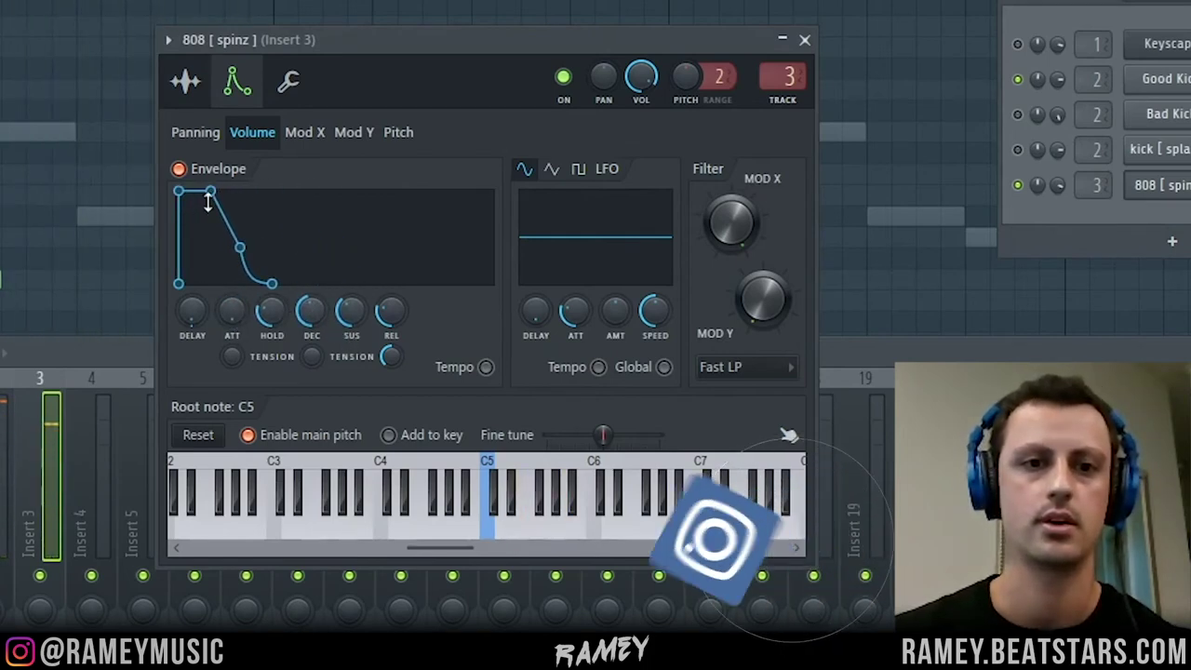
drag(313, 319, 313, 265)
drag(351, 316, 385, 268)
drag(279, 314, 279, 258)
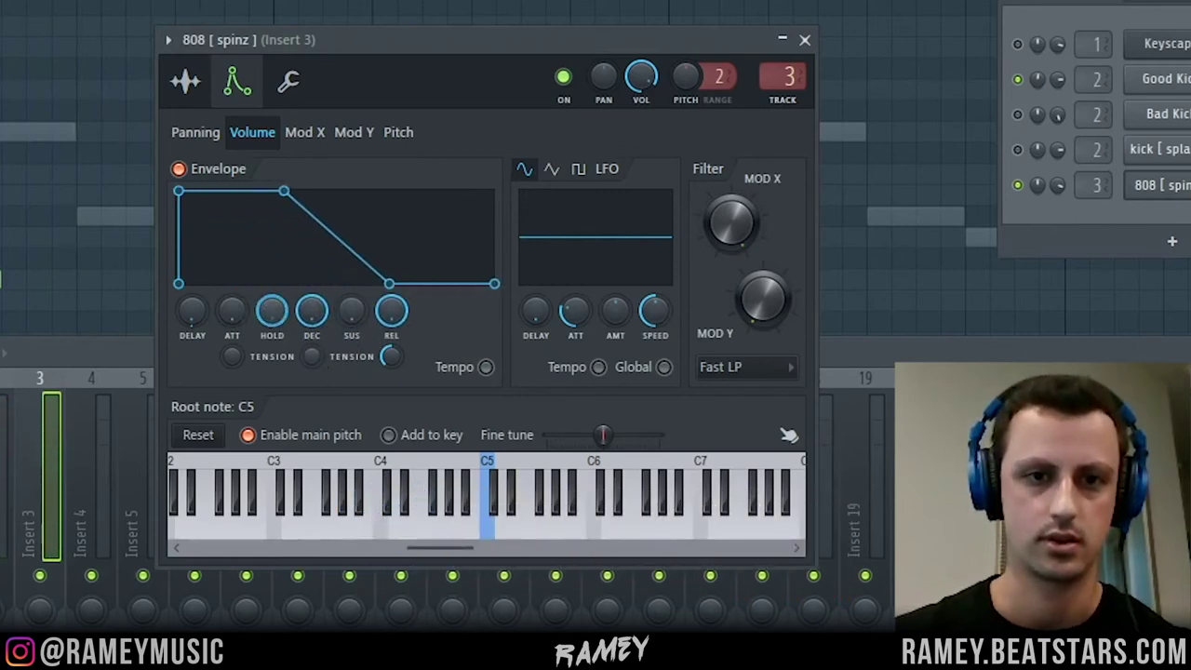
drag(387, 318, 387, 374)
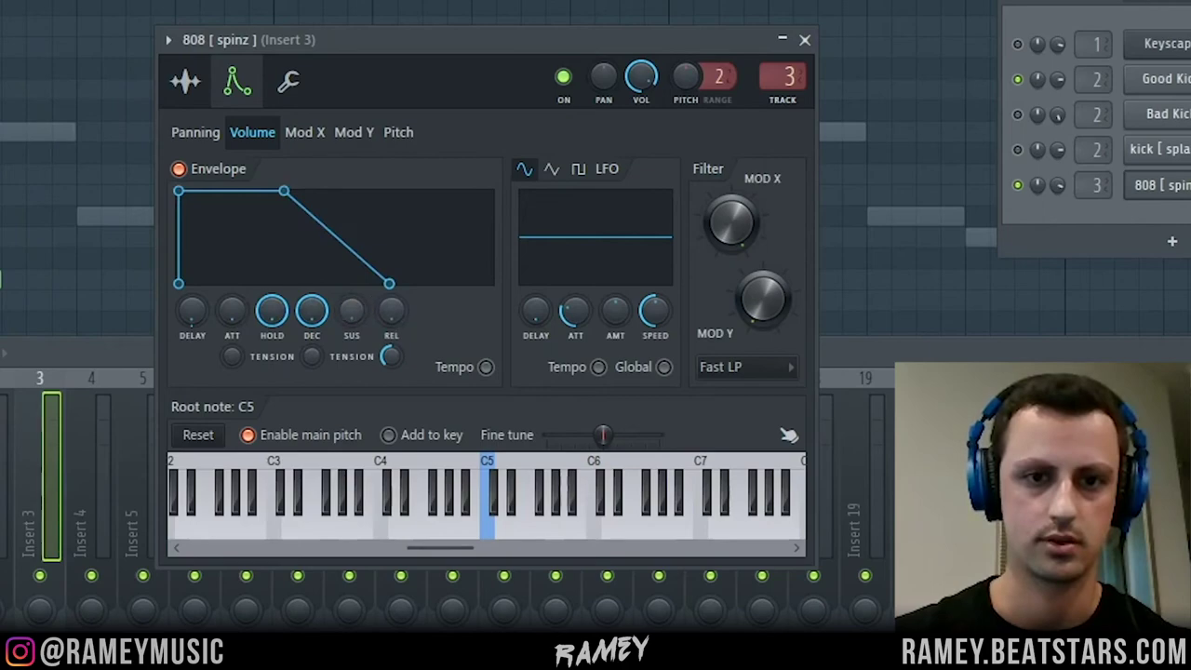
- Lengthen the 808 notes in the piano roll, extending the third note to the end of bar 1
click(805, 40)
click(1031, 197)
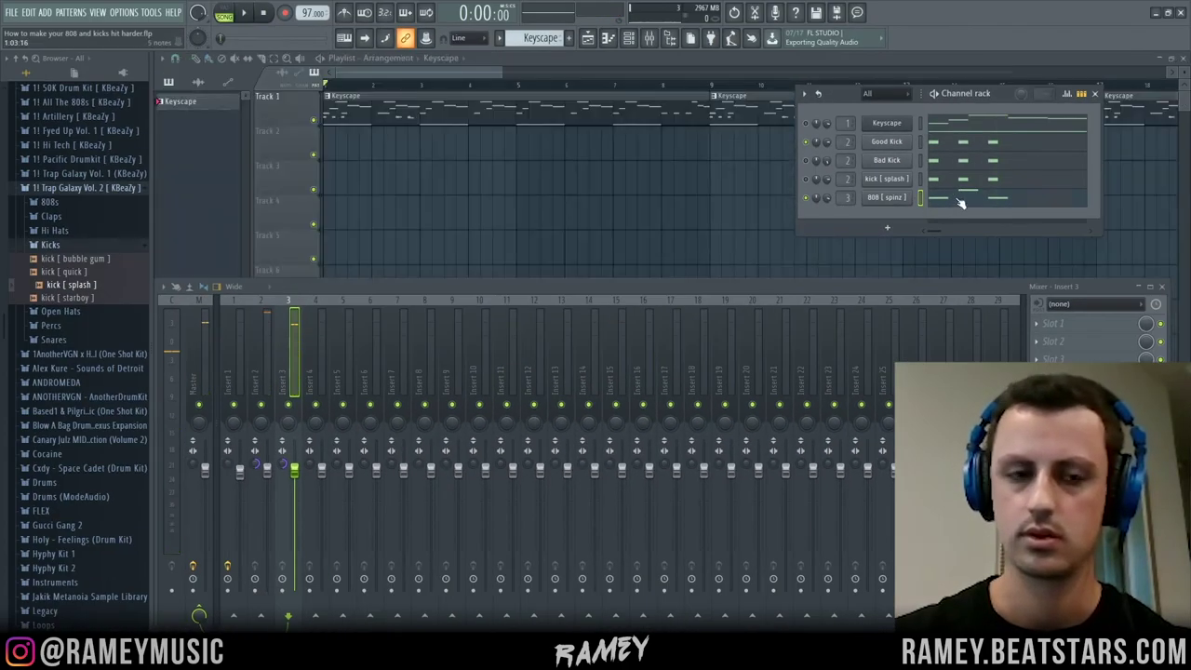
click(1032, 196)
scroll(481, 111, up, 2)
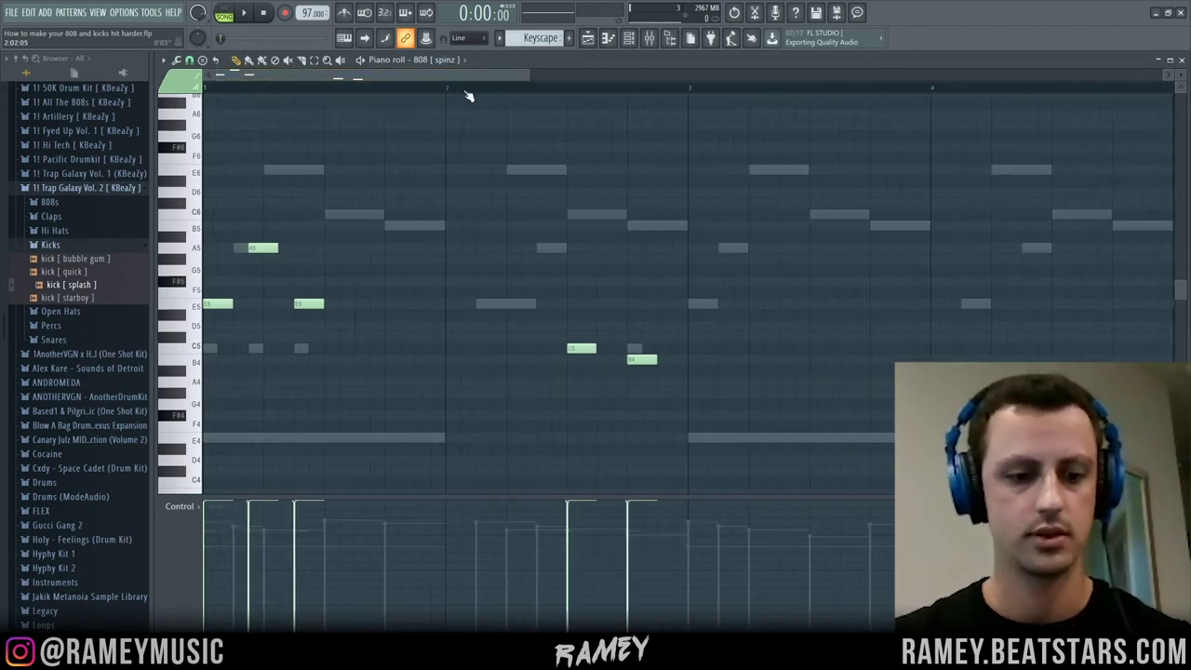
key(ctrl+a)
drag(326, 304, 346, 305)
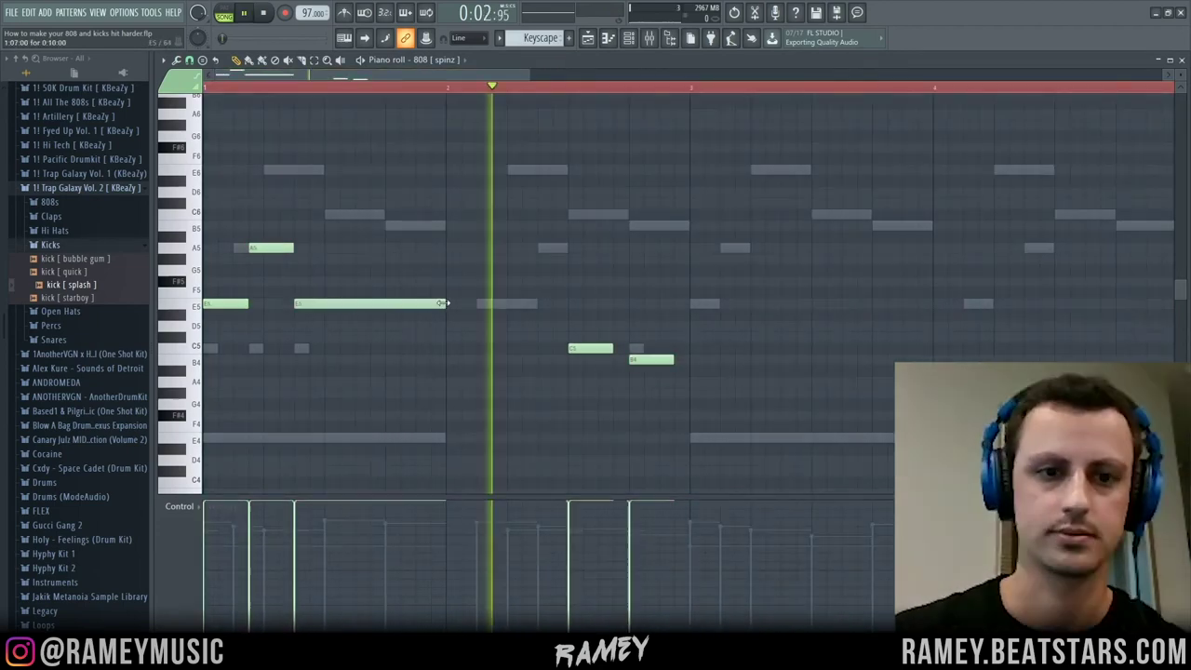
- Play back the lengthened 808 notes with the kick, and return to the playlist and mixer
key(space)
key(space)
key(F7)
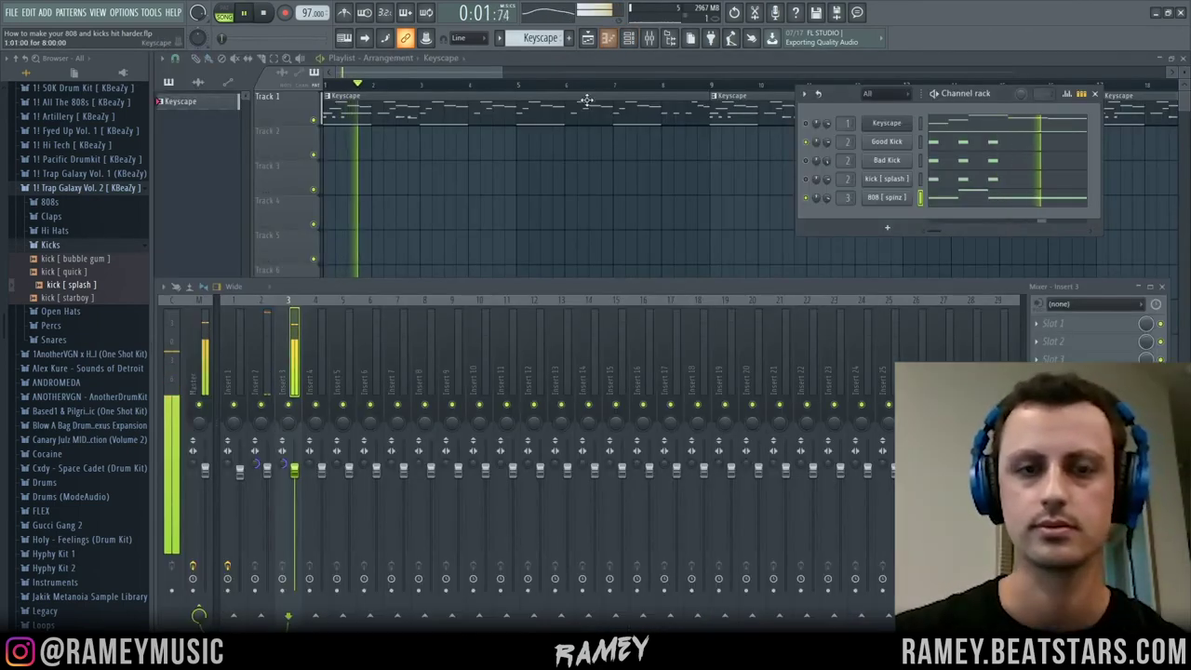
key(F5)
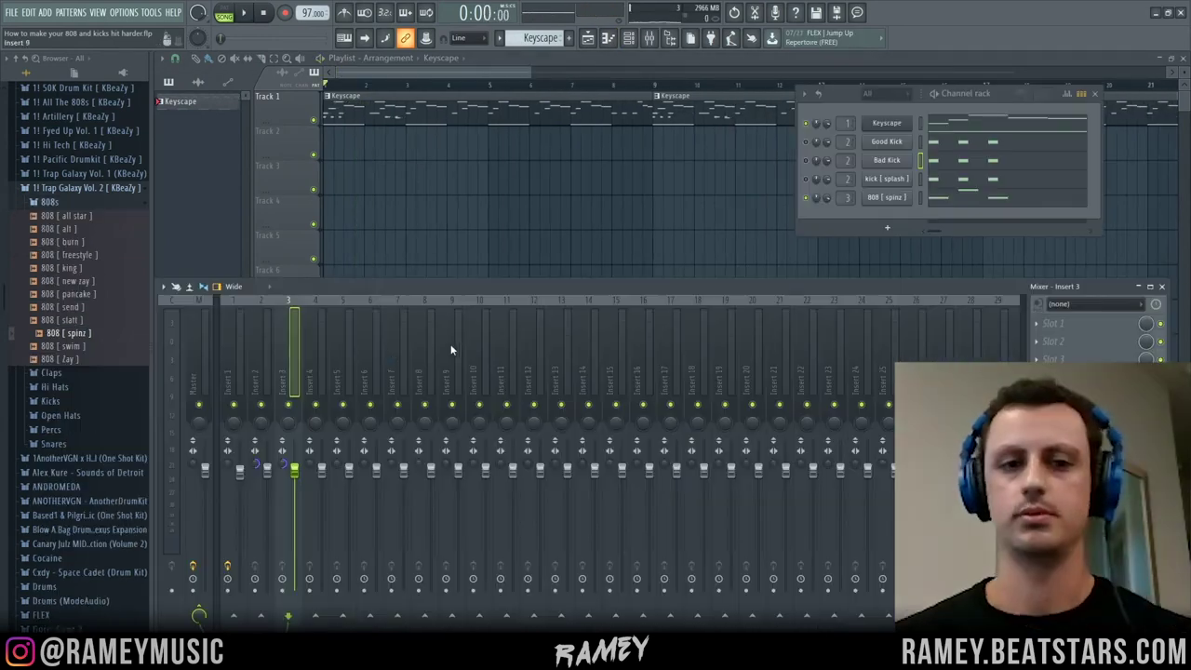
- Add Fruity Fast Dist to the first effect slot of Insert 3 and load its Something preset
click(321, 357)
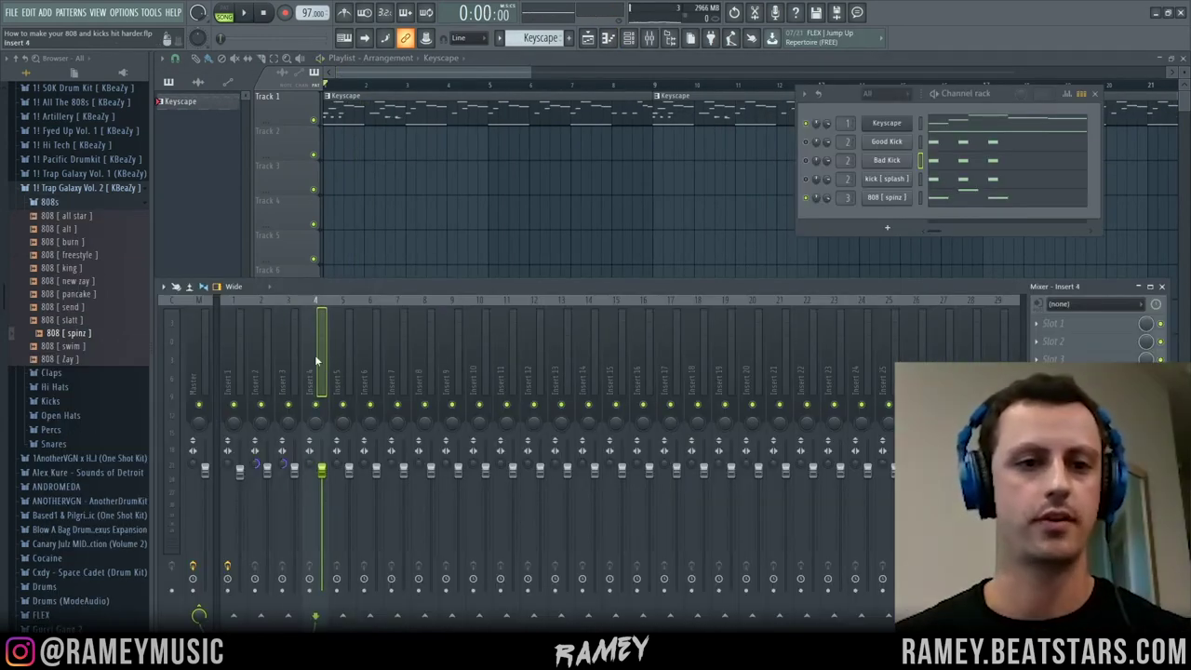
click(295, 345)
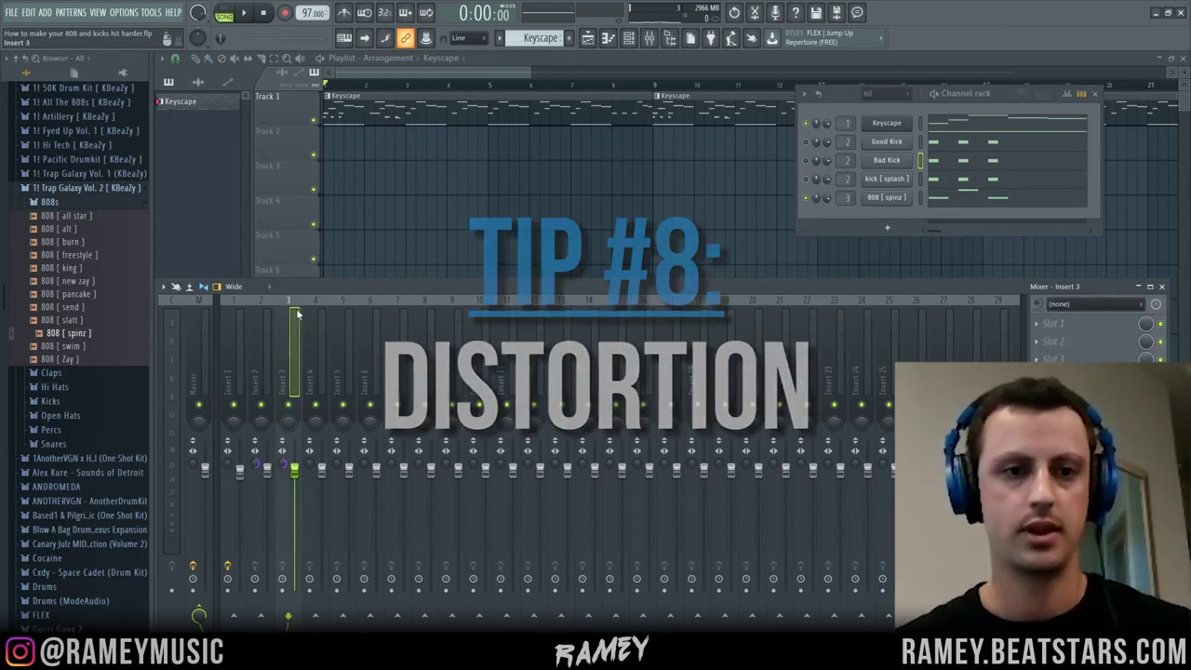
click(1071, 322)
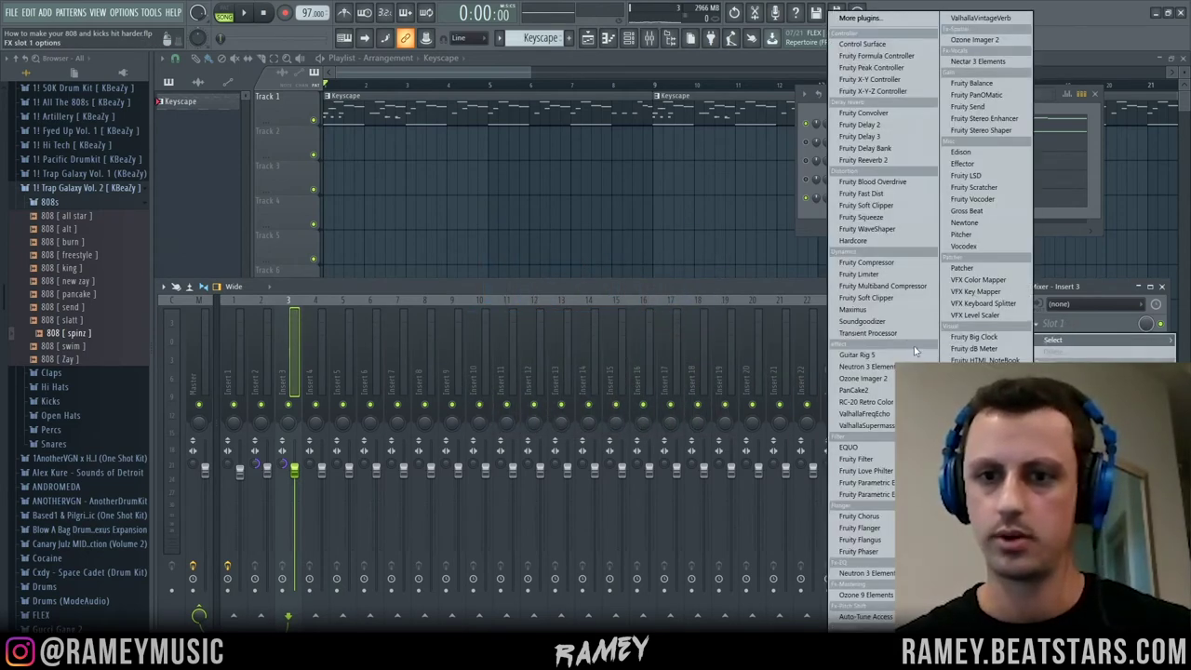
click(873, 194)
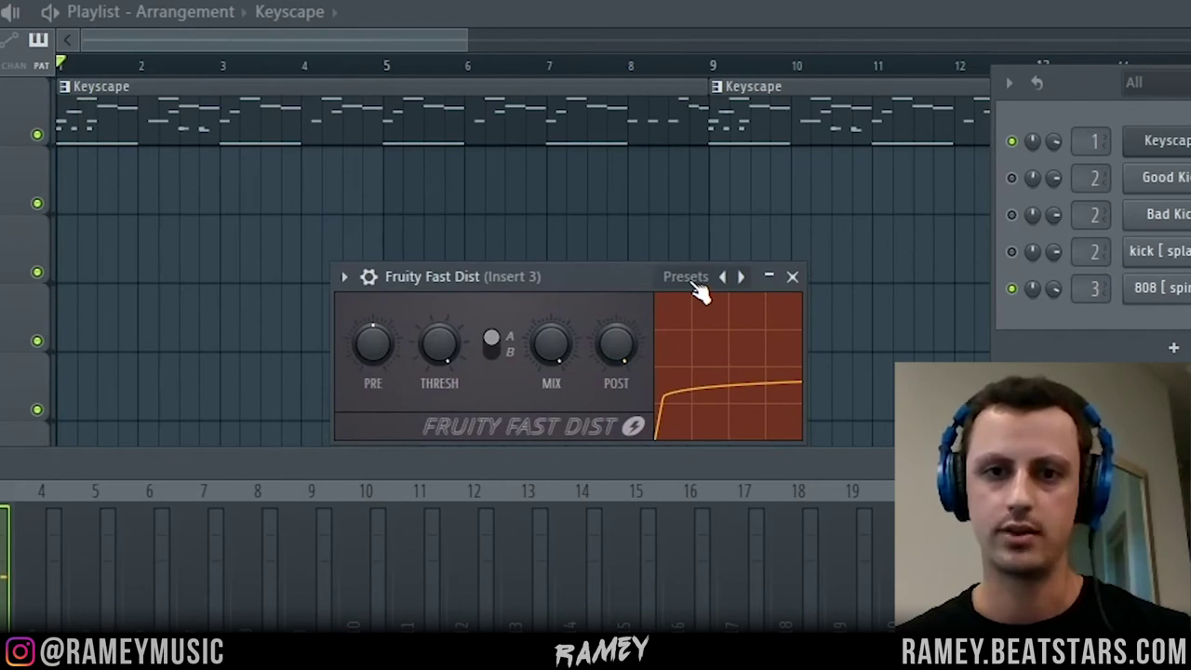
click(692, 283)
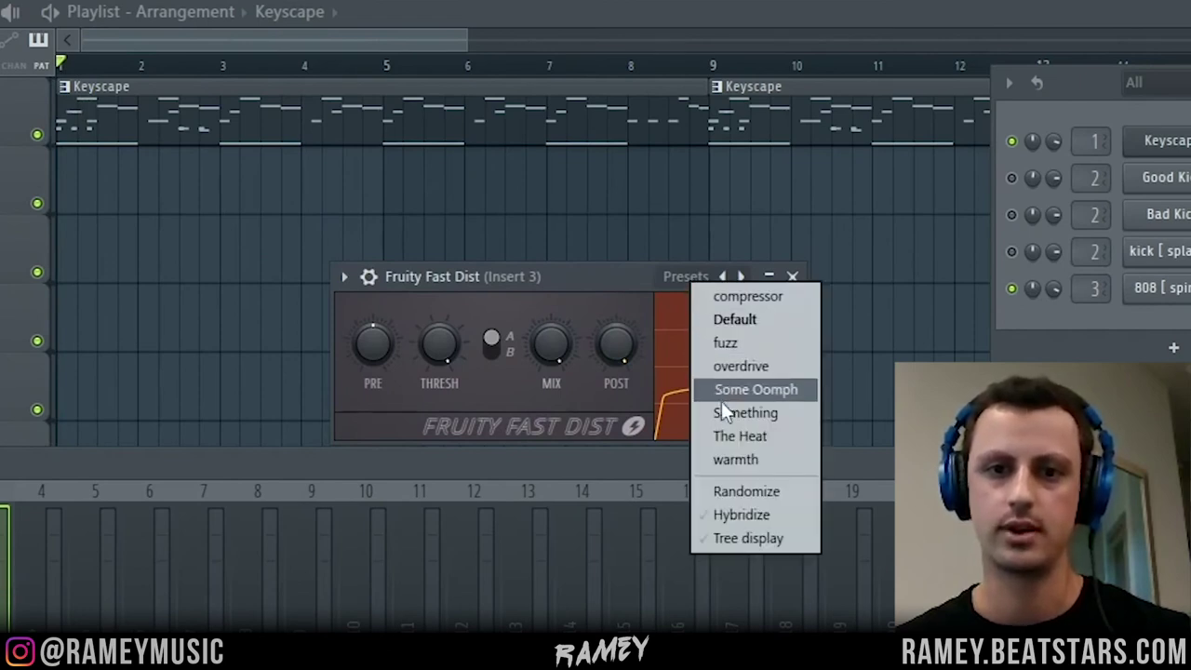
click(771, 415)
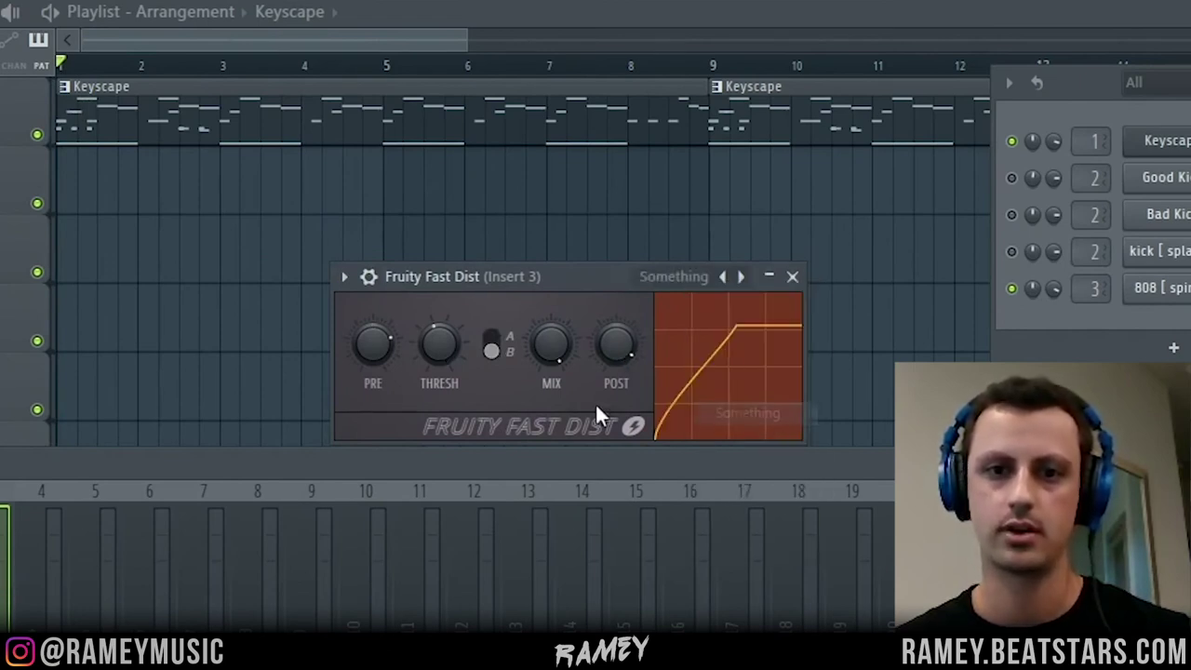
- Reduce the Fruity Fast Dist mix on the 808 and play the pattern to hear the distortion
drag(541, 339, 540, 364)
key(space)
key(space)
key(space)
key(space)
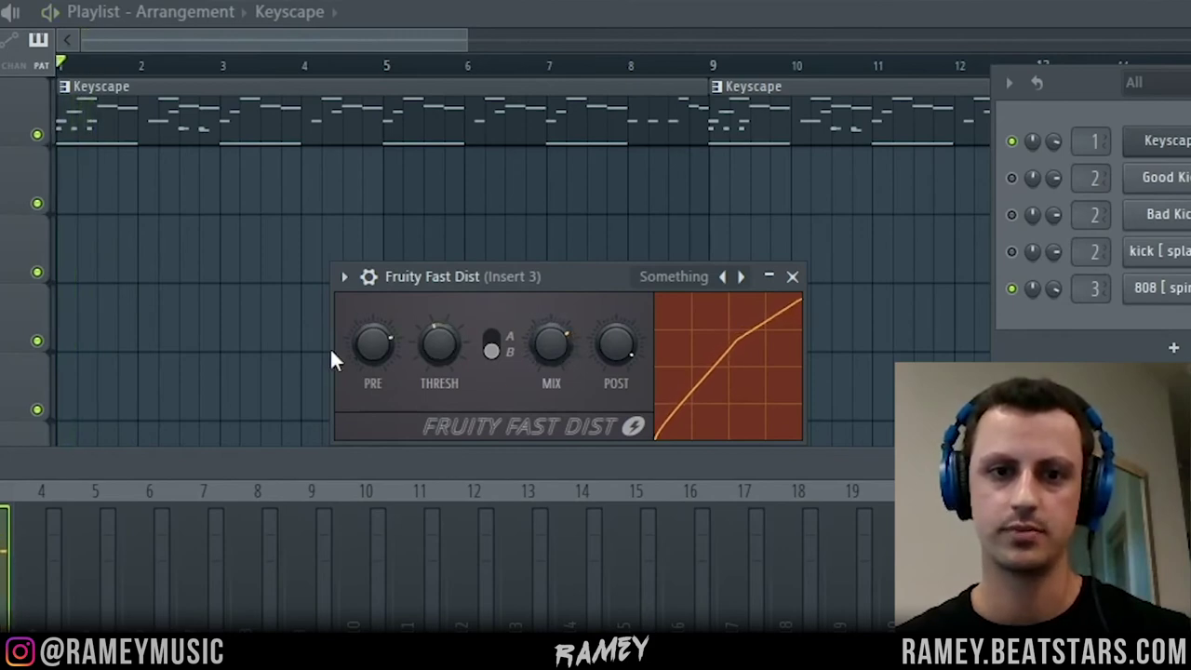
- Try several Fruity Fast Dist mix amounts on the playing 808, settle slightly above the middle, and close the plugin
click(698, 283)
click(595, 273)
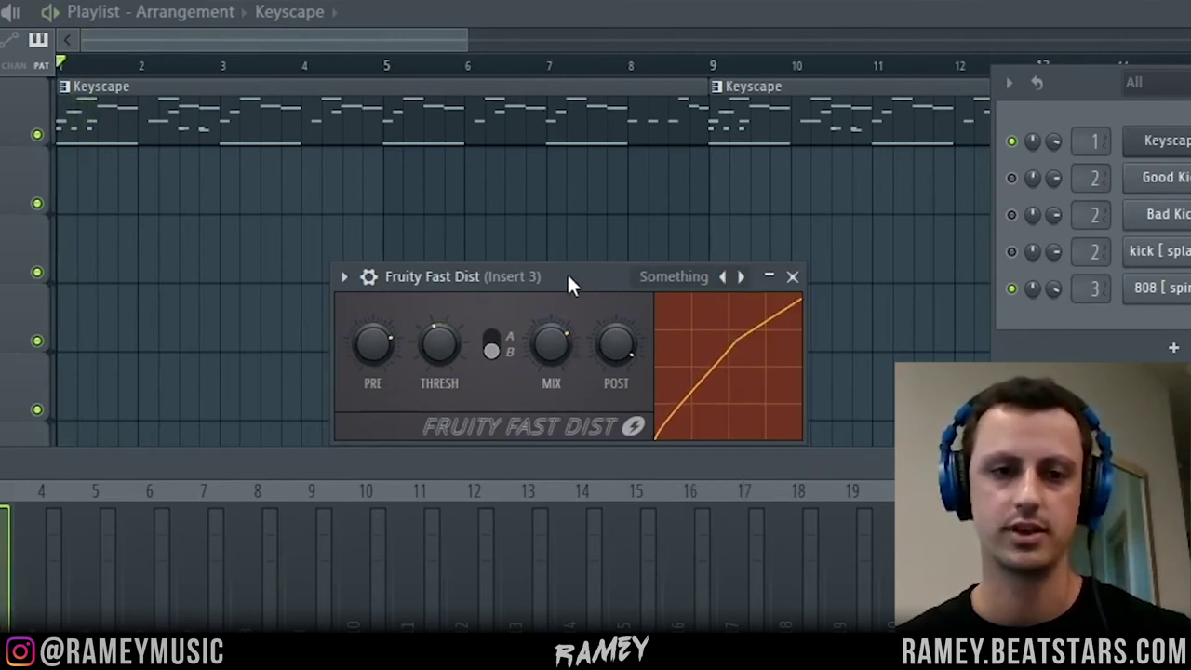
drag(588, 276, 600, 244)
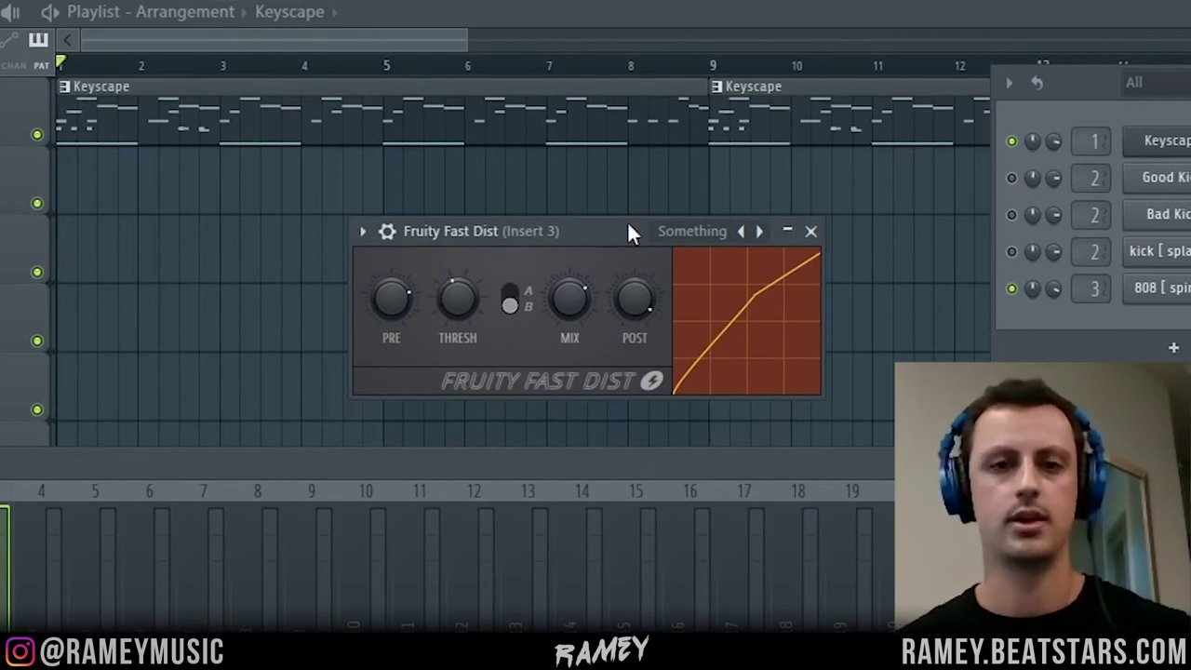
drag(559, 294, 560, 288)
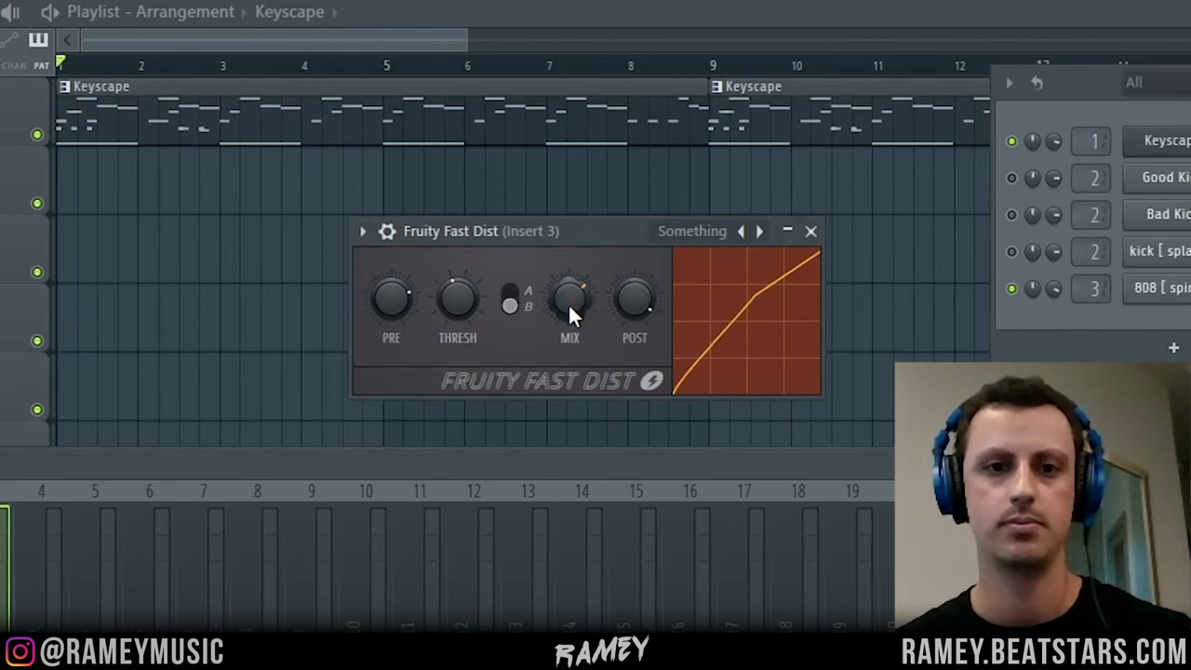
drag(569, 312, 569, 293)
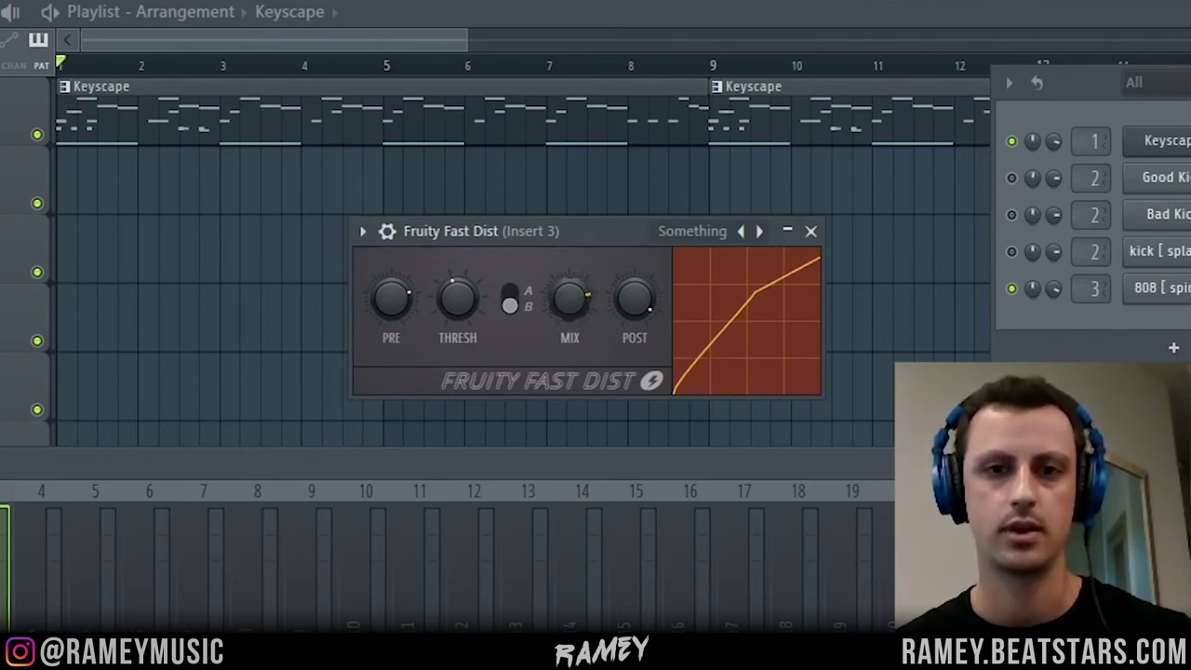
key(space)
key(space)
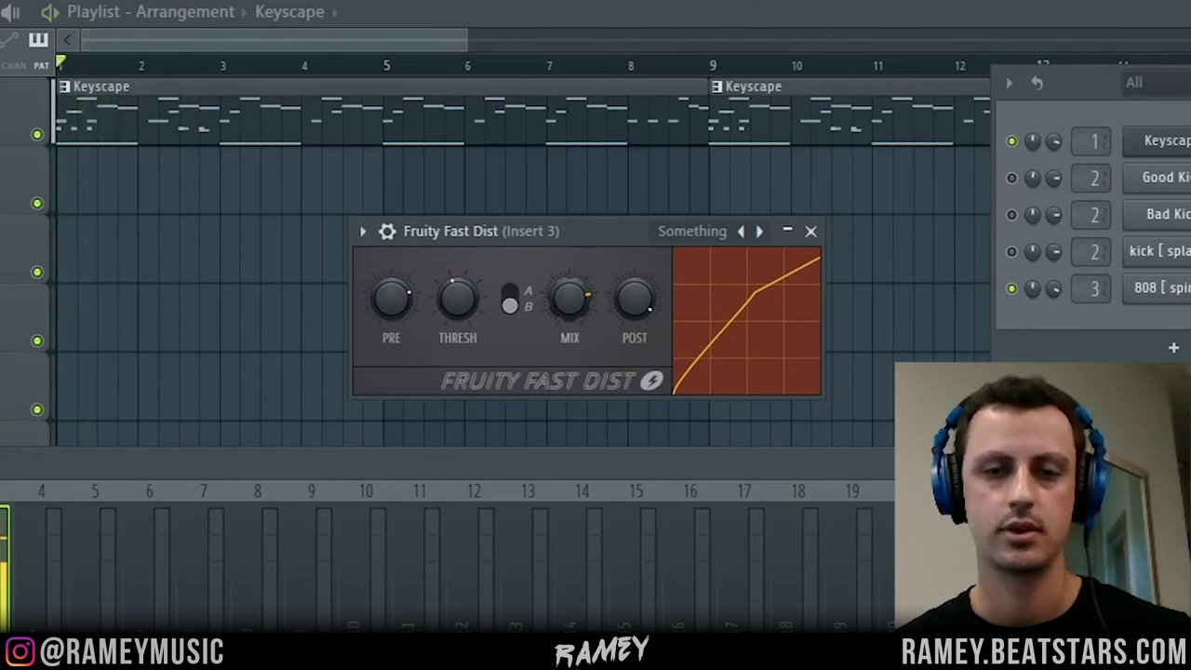
drag(569, 293, 568, 303)
key(space)
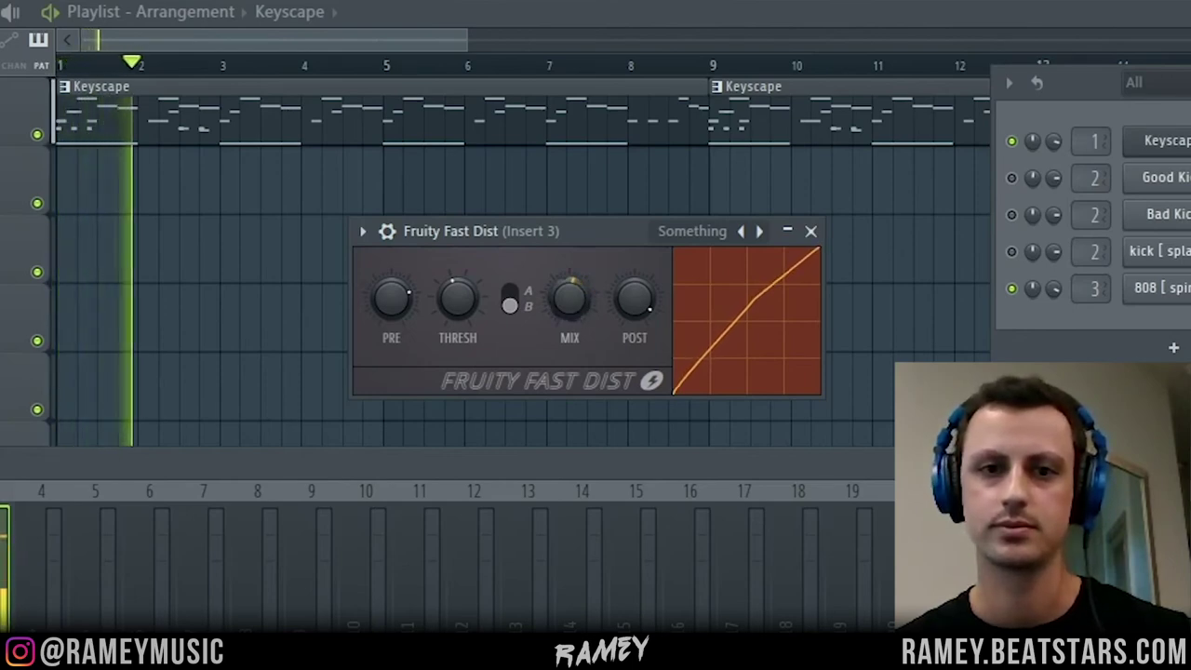
key(space)
key(Escape)
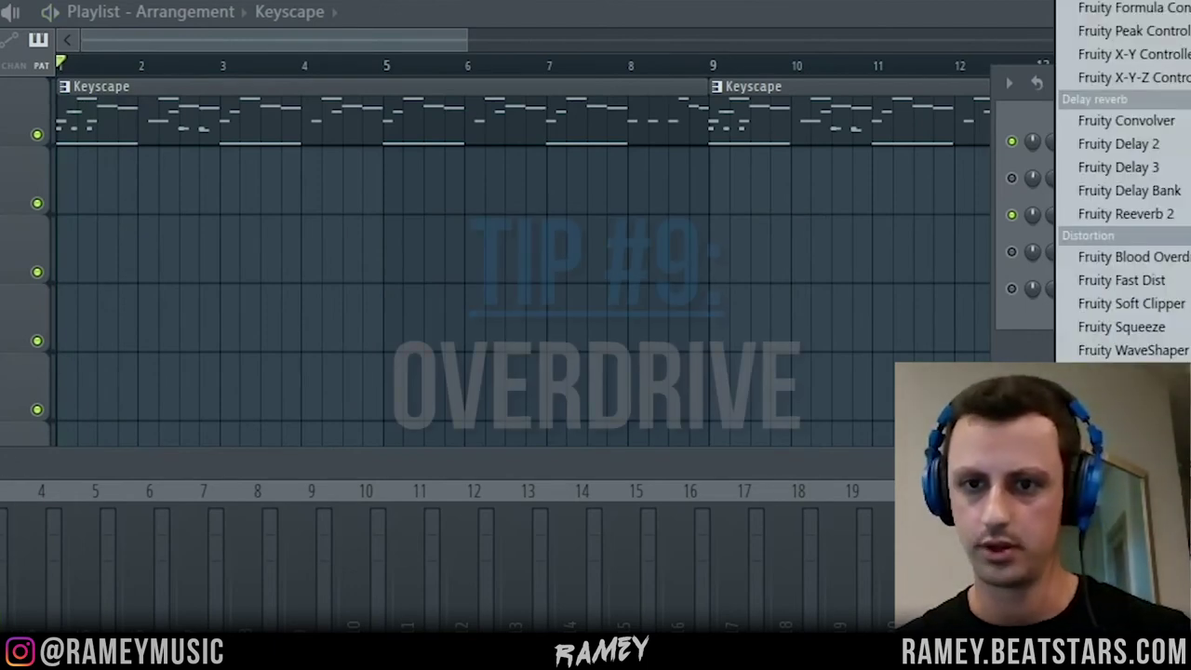
- Add Fruity Blood Overdrive to Insert 2 for the Bad Kick and raise its Pre Amp to about a quarter
click(1119, 261)
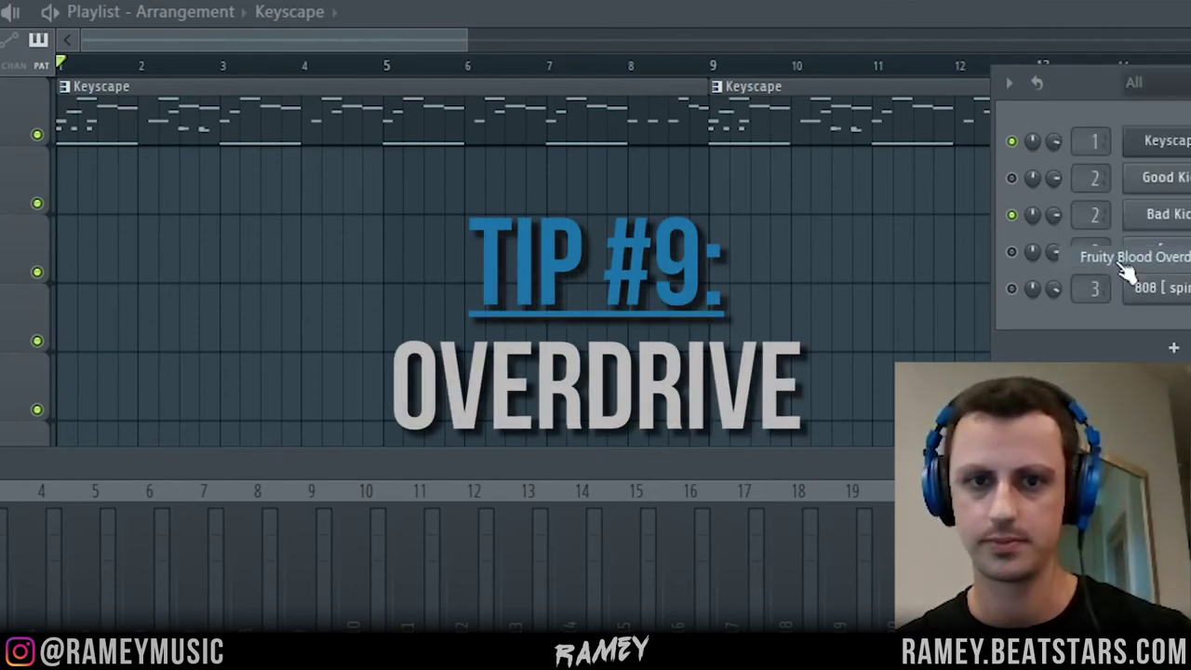
key(space)
key(space)
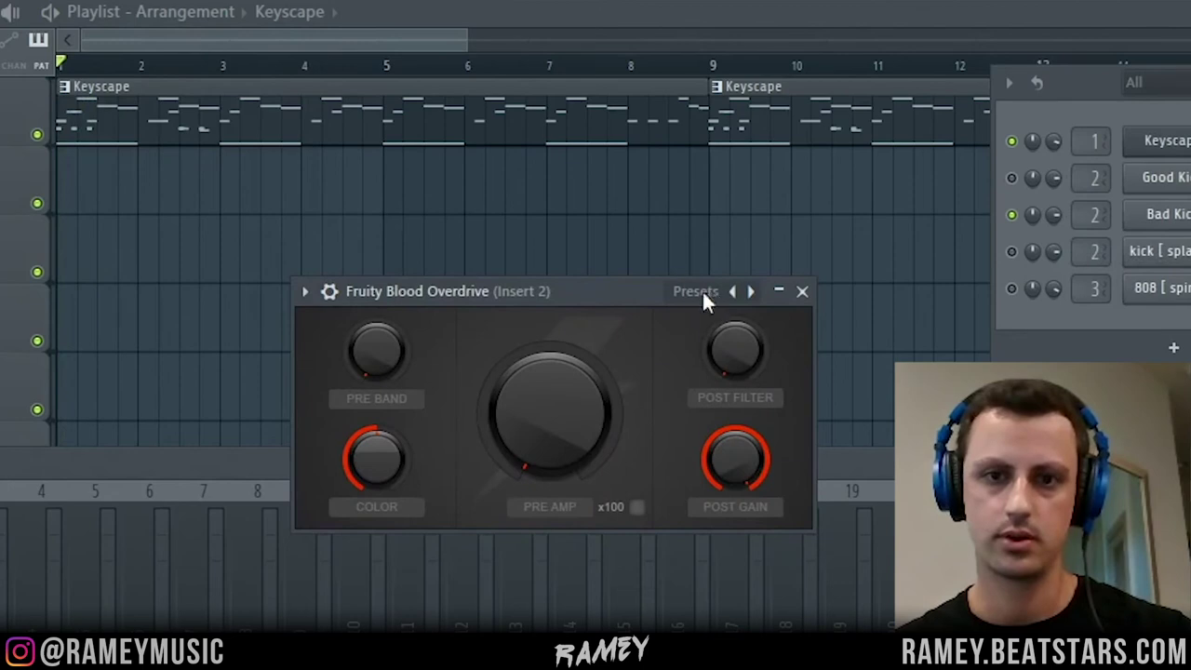
click(704, 294)
click(500, 426)
drag(510, 436, 510, 378)
- Play the overdriven Bad Kick several times to judge its sound, moving the Fruity Blood Overdrive window higher
key(space)
key(space)
key(space)
key(space)
key(space)
key(space)
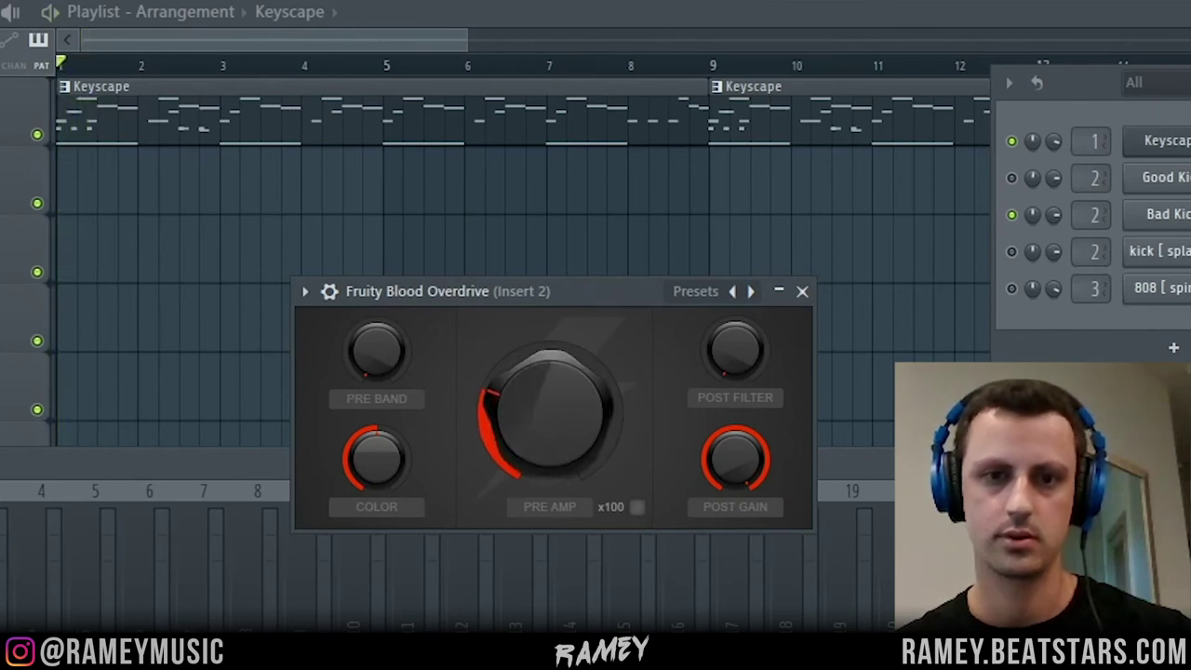
drag(584, 293, 579, 165)
key(space)
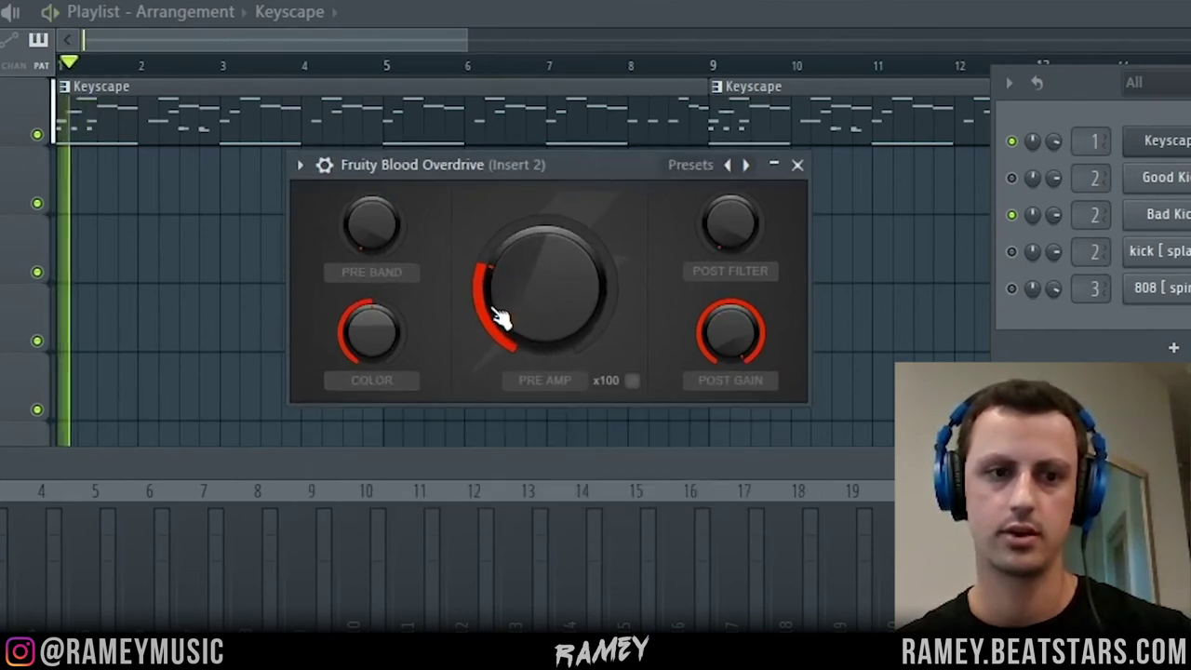
- Lower the Fruity Blood Overdrive Pre Amp slightly and replay the Bad Kick with the melody, moving the plugin window lower
key(space)
drag(513, 324, 540, 365)
key(space)
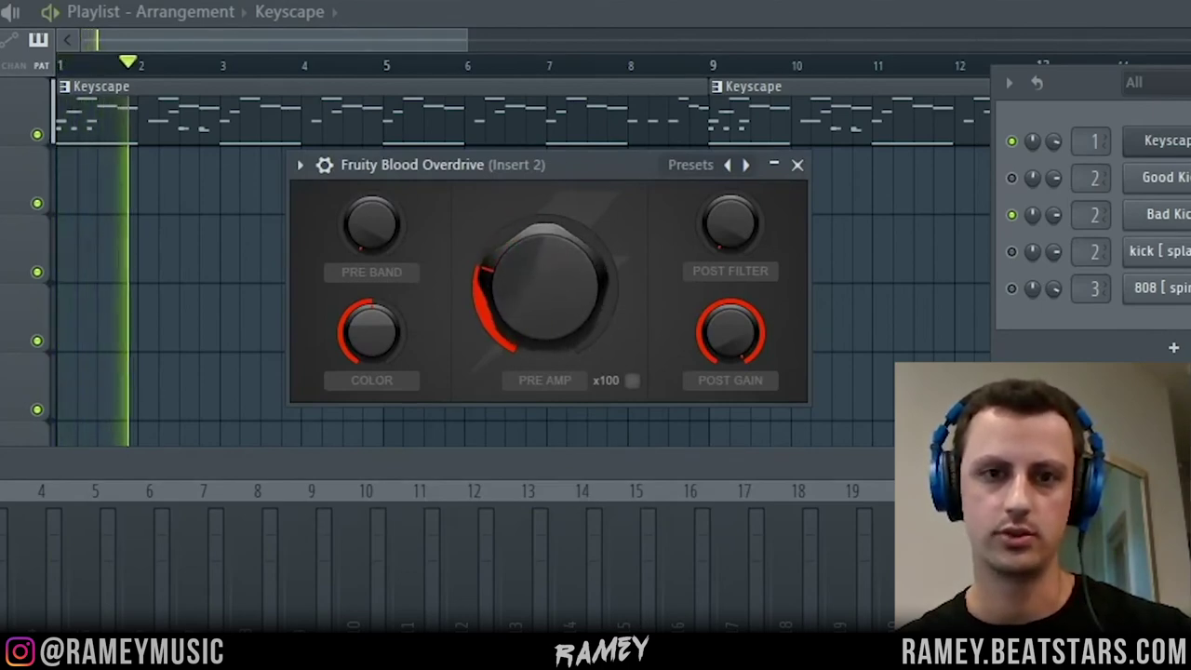
key(space)
key(space)
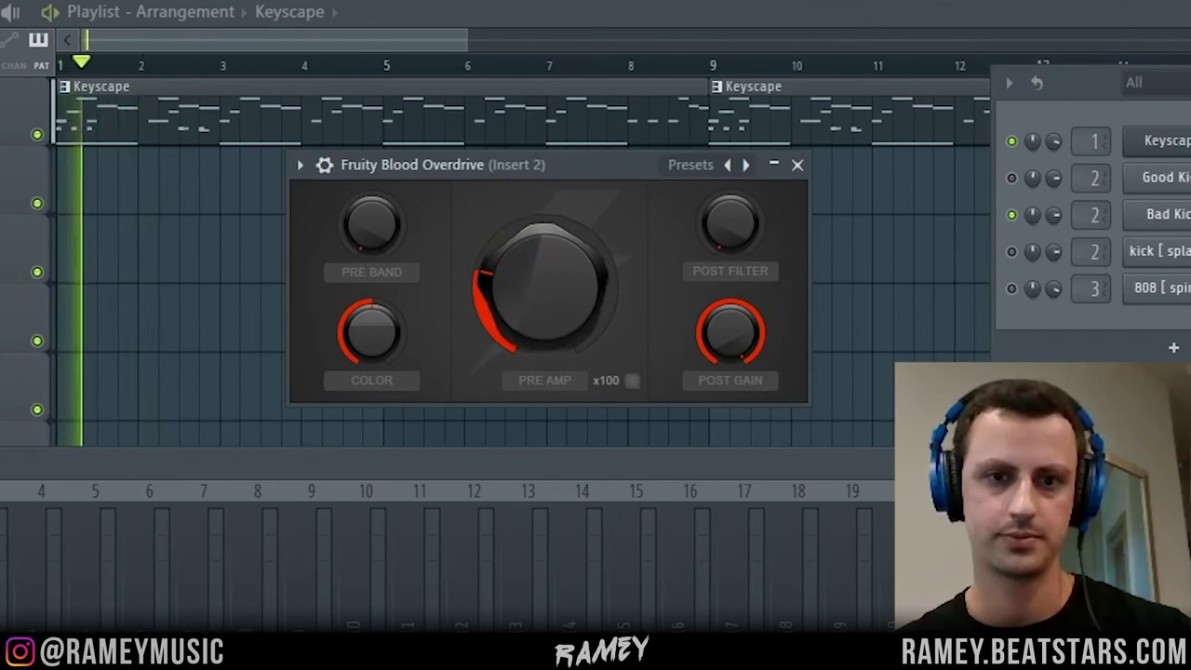
drag(582, 173, 551, 294)
key(space)
key(space)
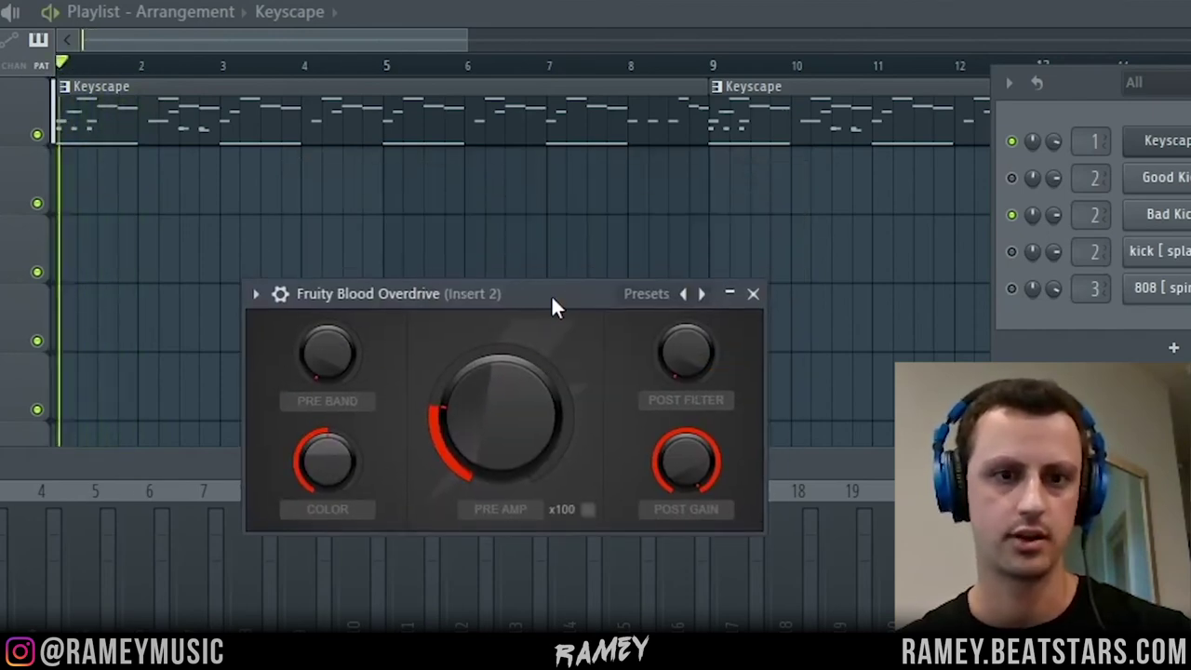
key(space)
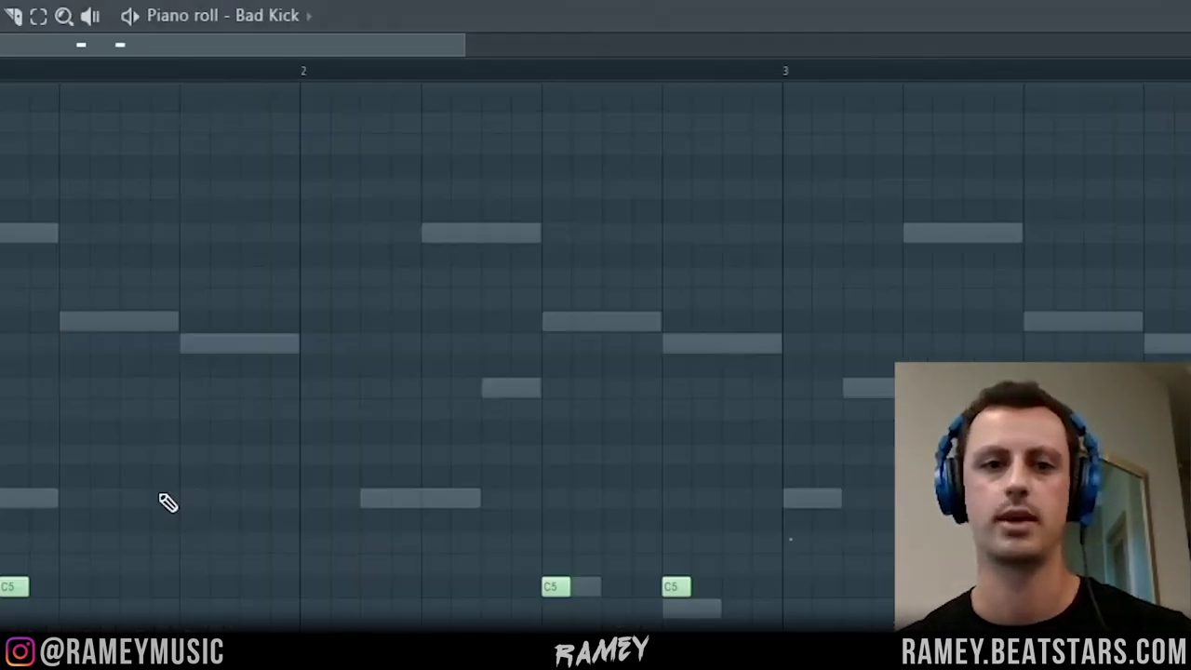
- Transpose all Bad Kick notes down one semitone from C5 to B4 and play the pattern
key(ctrl+a)
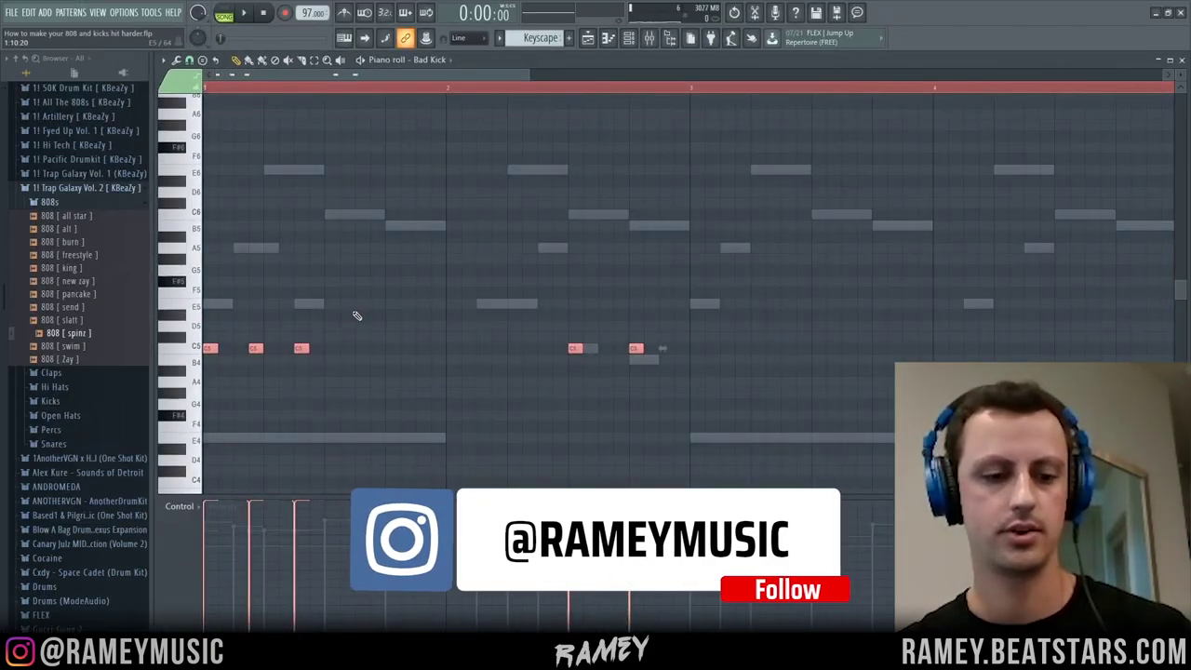
key(Down)
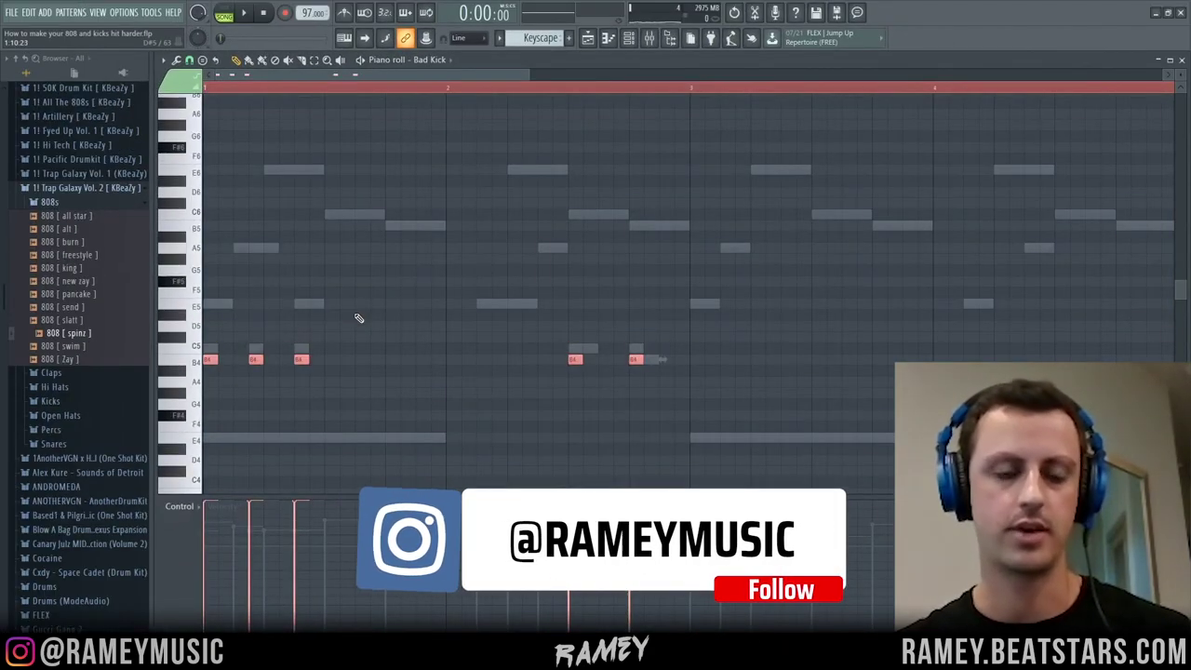
key(space)
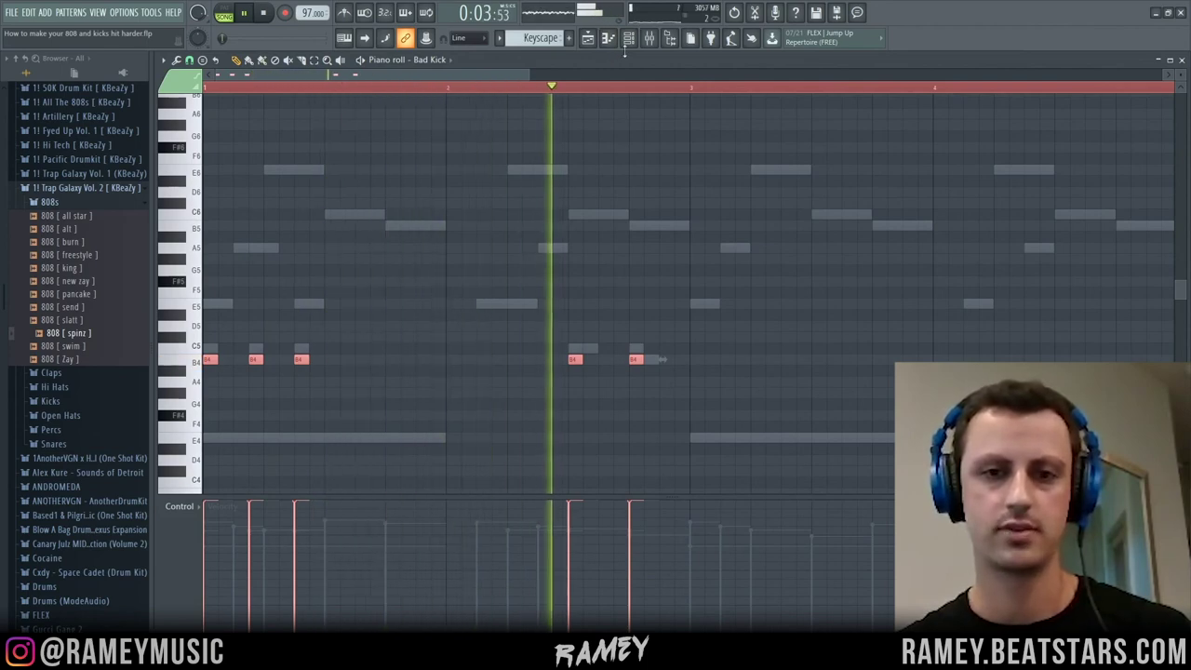
key(space)
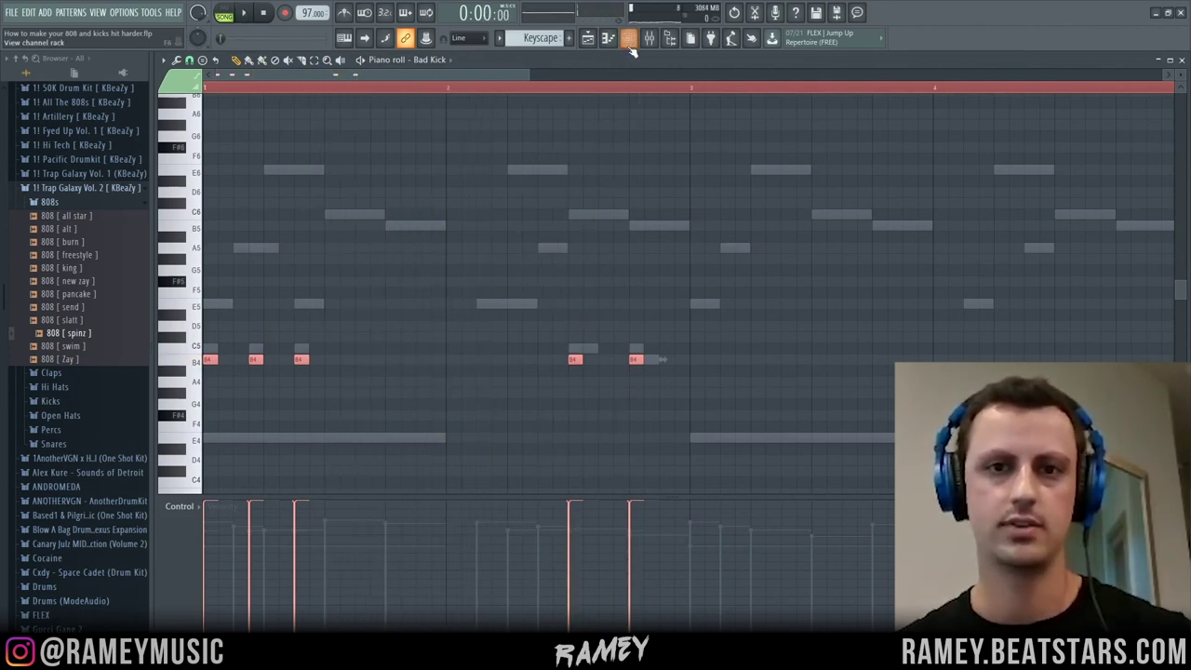
- Show the channel rack and place an open hat hit on the first step of the pattern
click(630, 38)
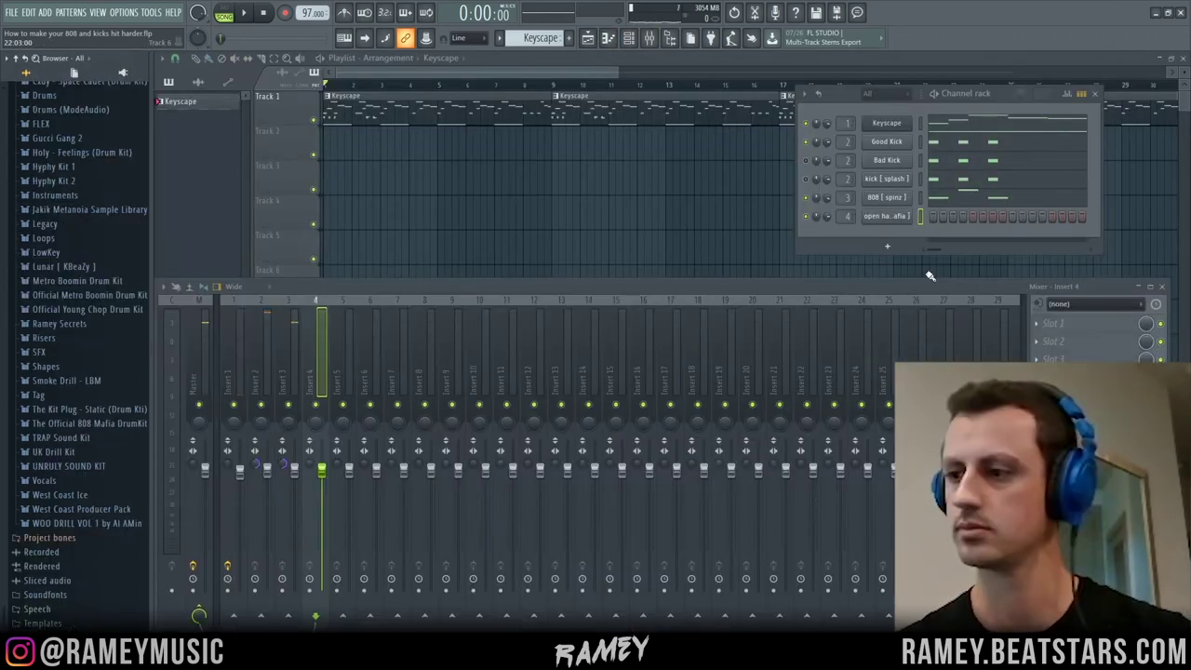
right_click(889, 217)
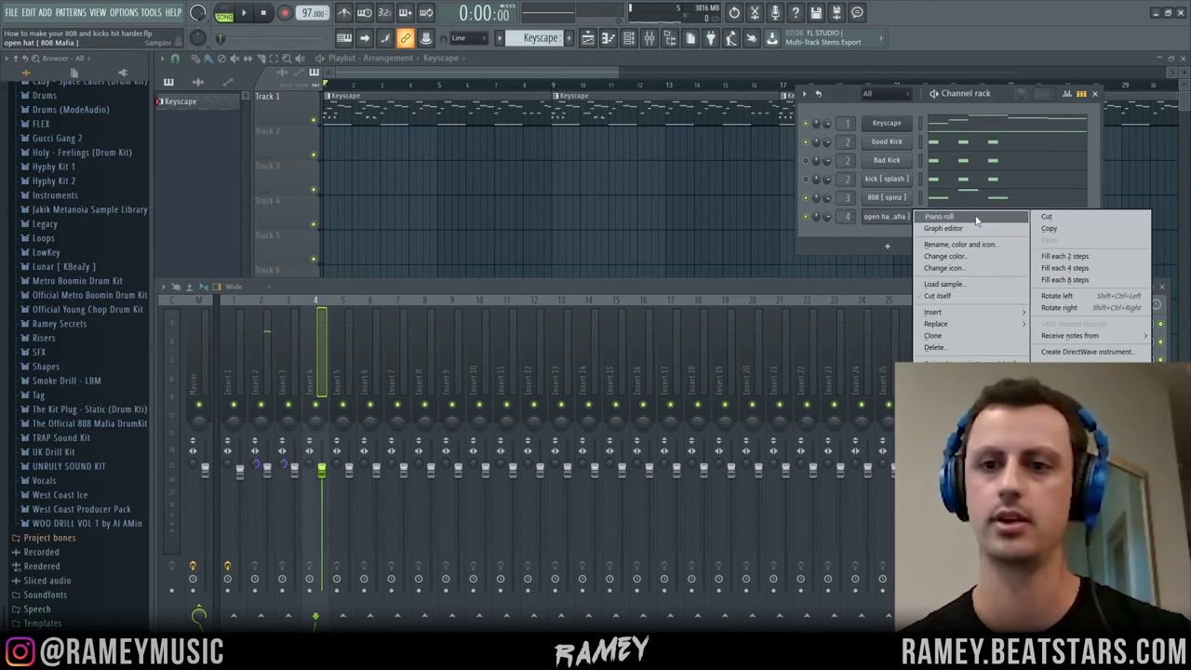
click(844, 240)
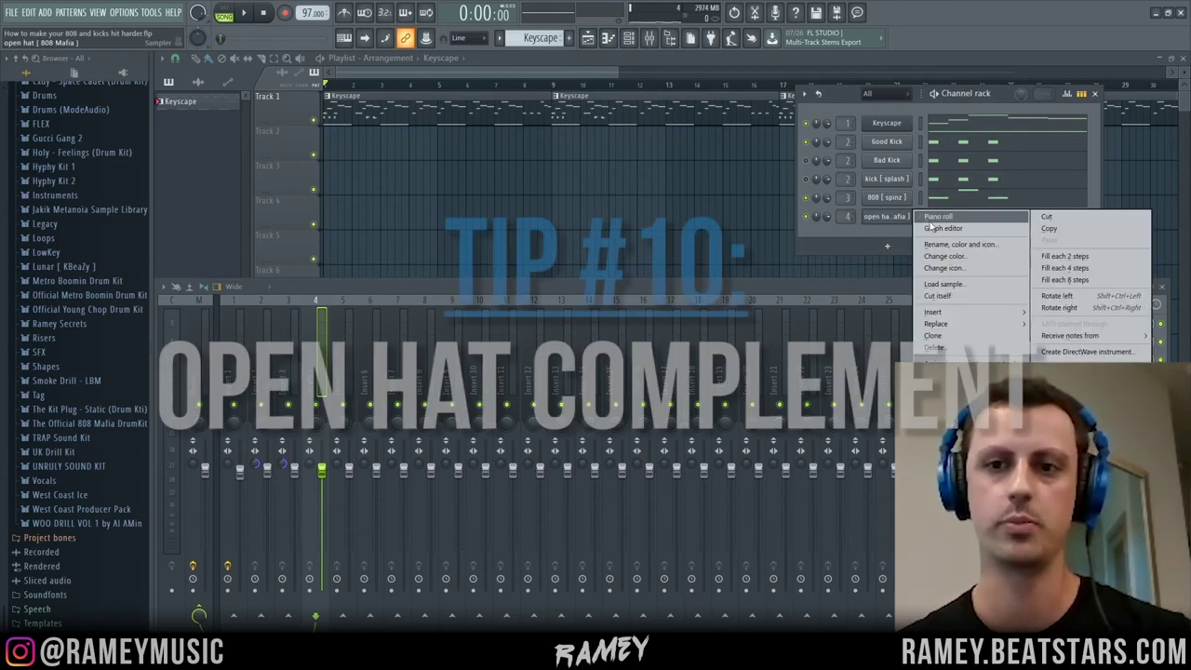
click(933, 217)
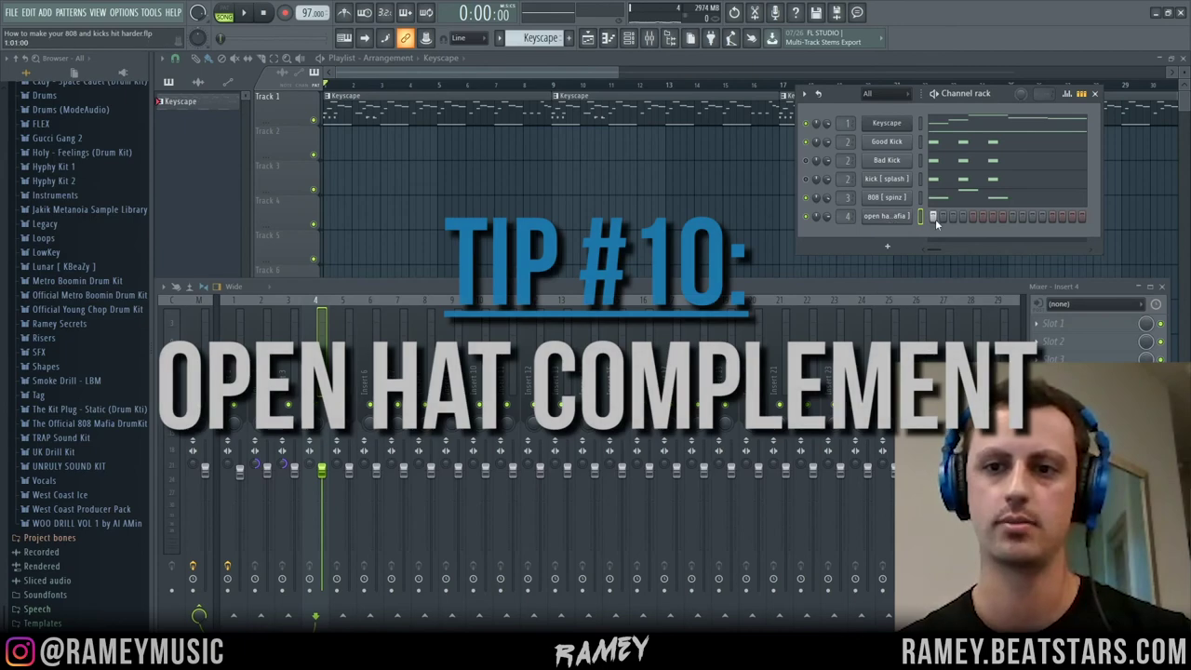
- Try shortening the open hat sample's tail with different Out fade amounts, reset the fade to zero, and close the sampler
click(889, 222)
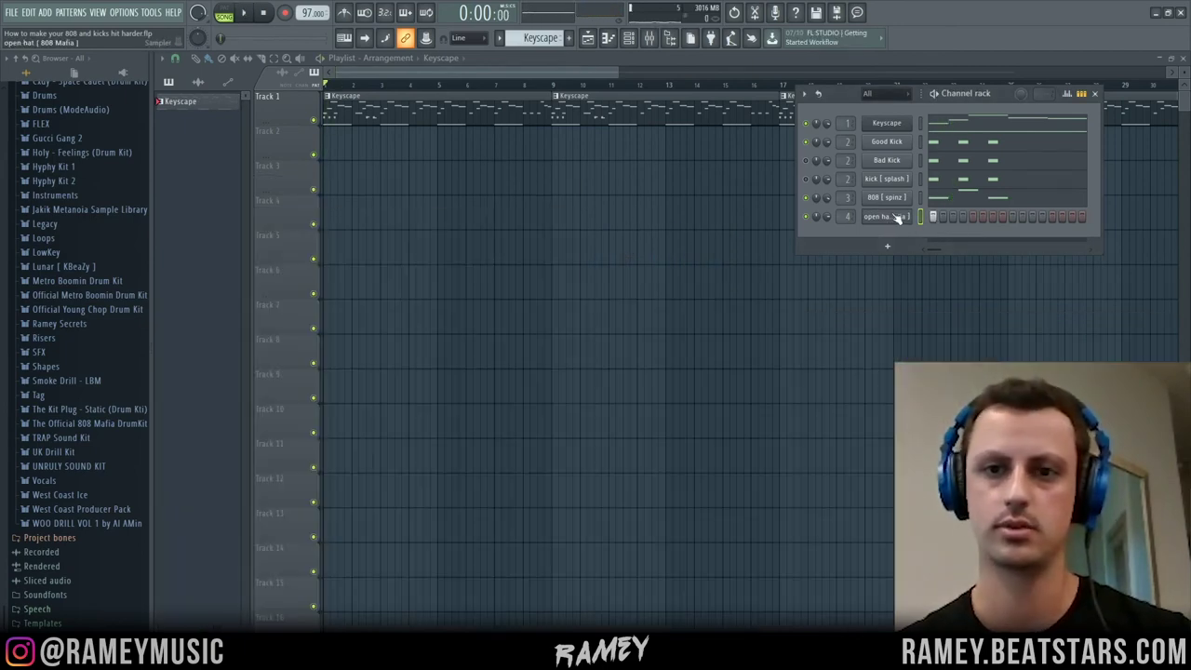
click(895, 217)
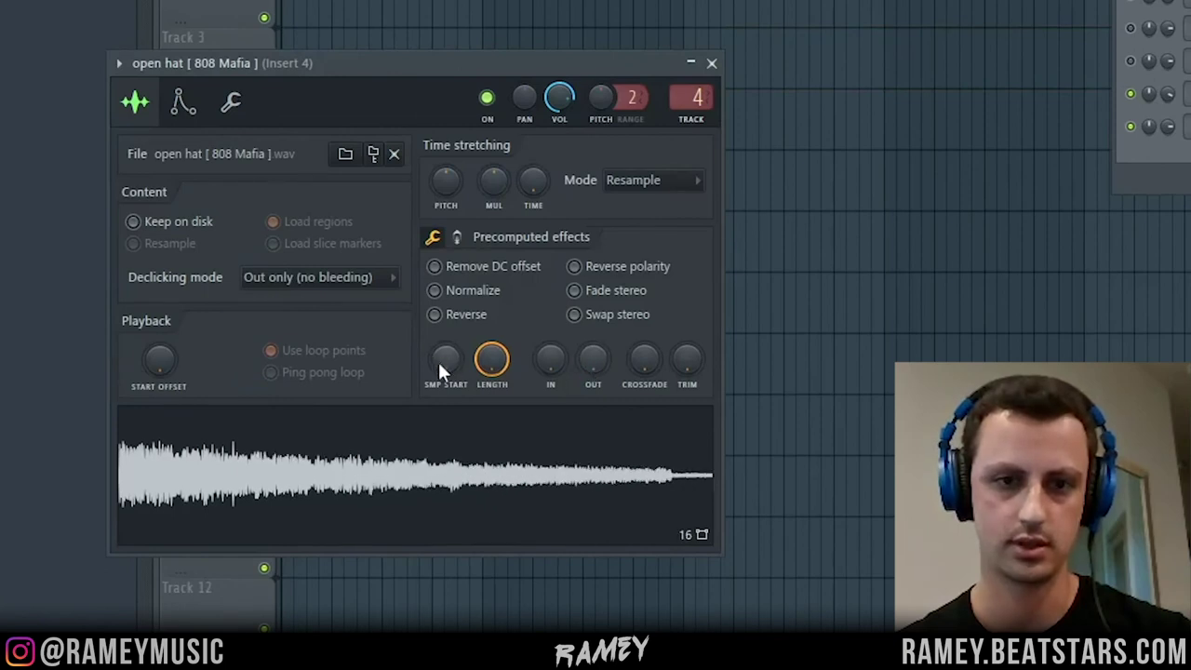
mouse_move(589, 365)
mouse_down()
mouse_move(593, 333)
mouse_move(593, 382)
mouse_move(592, 352)
mouse_up()
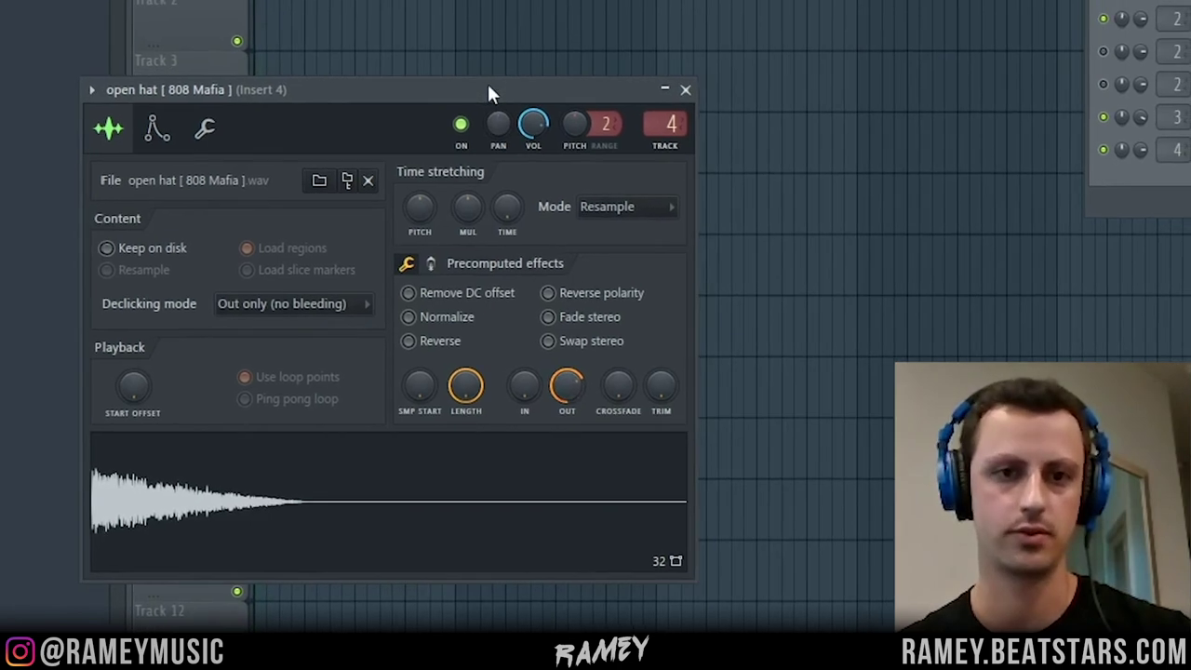
drag(510, 59, 674, 0)
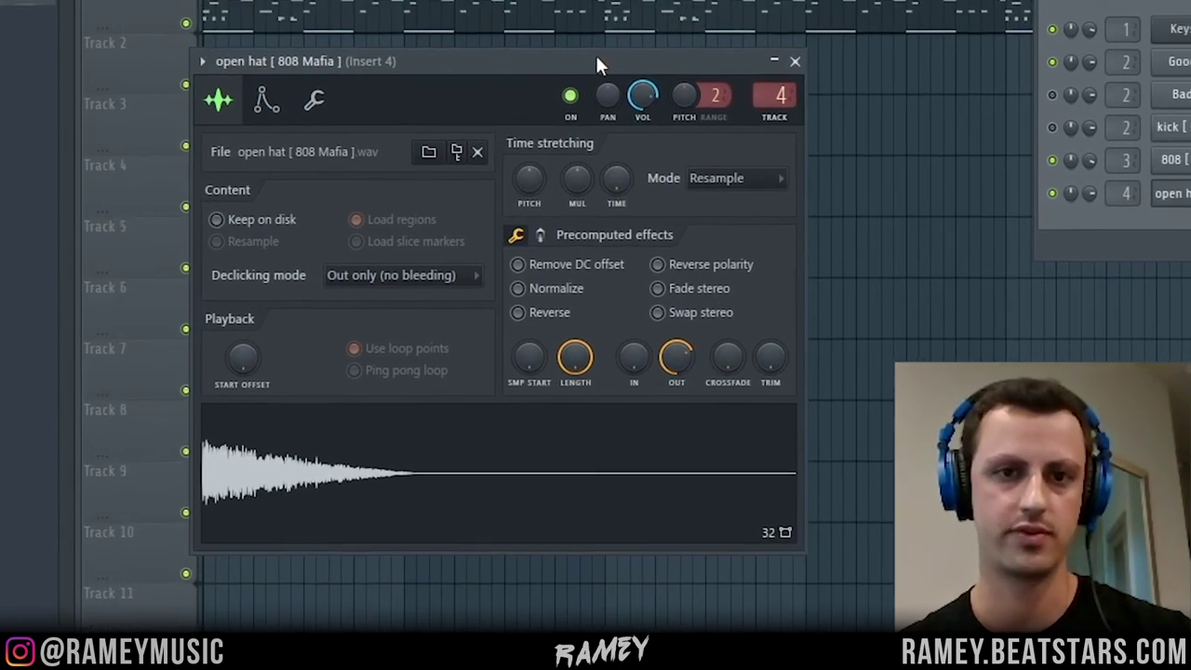
drag(668, 363, 668, 352)
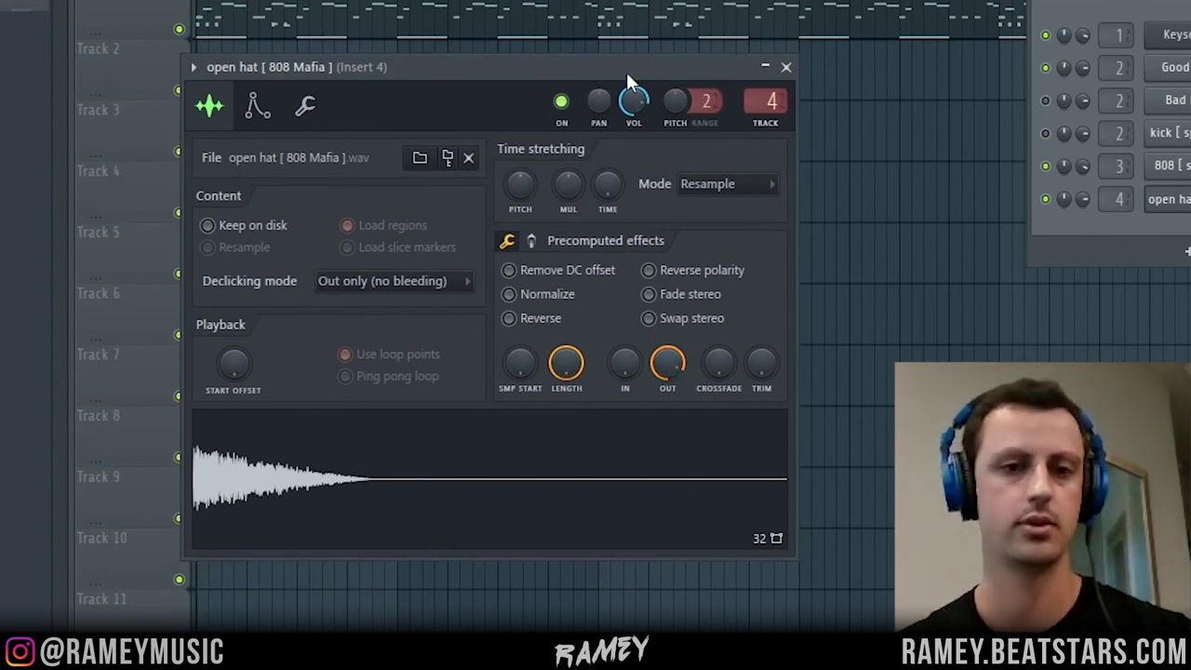
drag(626, 72, 668, 67)
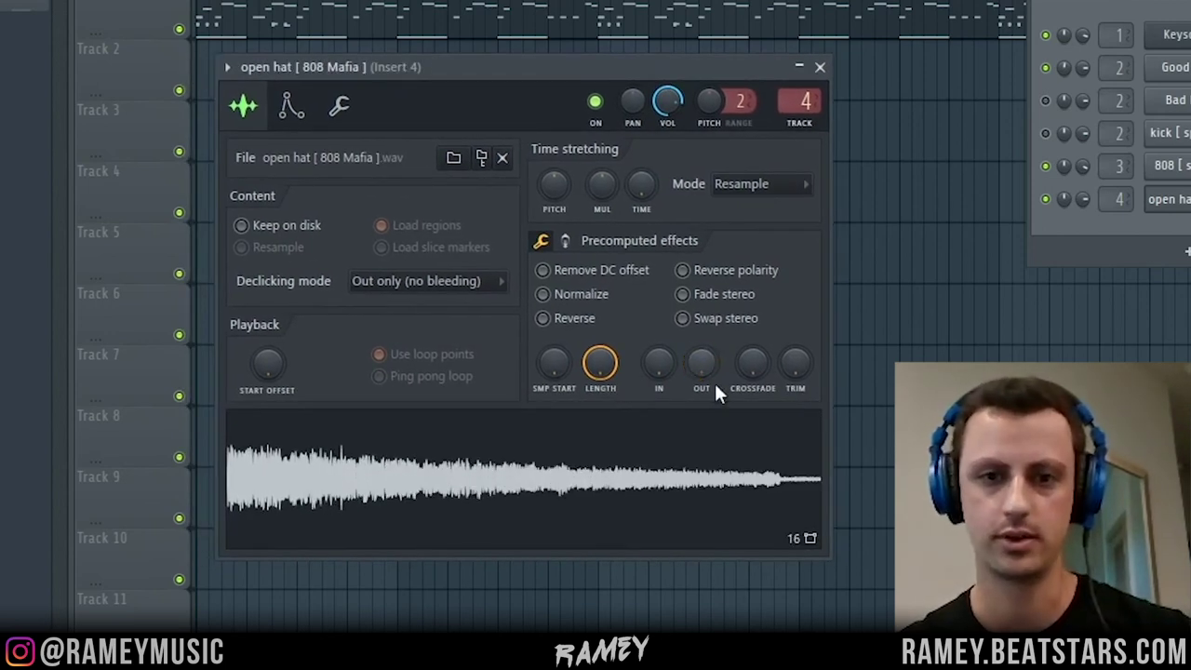
mouse_move(716, 389)
mouse_down()
mouse_move(716, 344)
mouse_move(717, 389)
mouse_up()
click(820, 67)
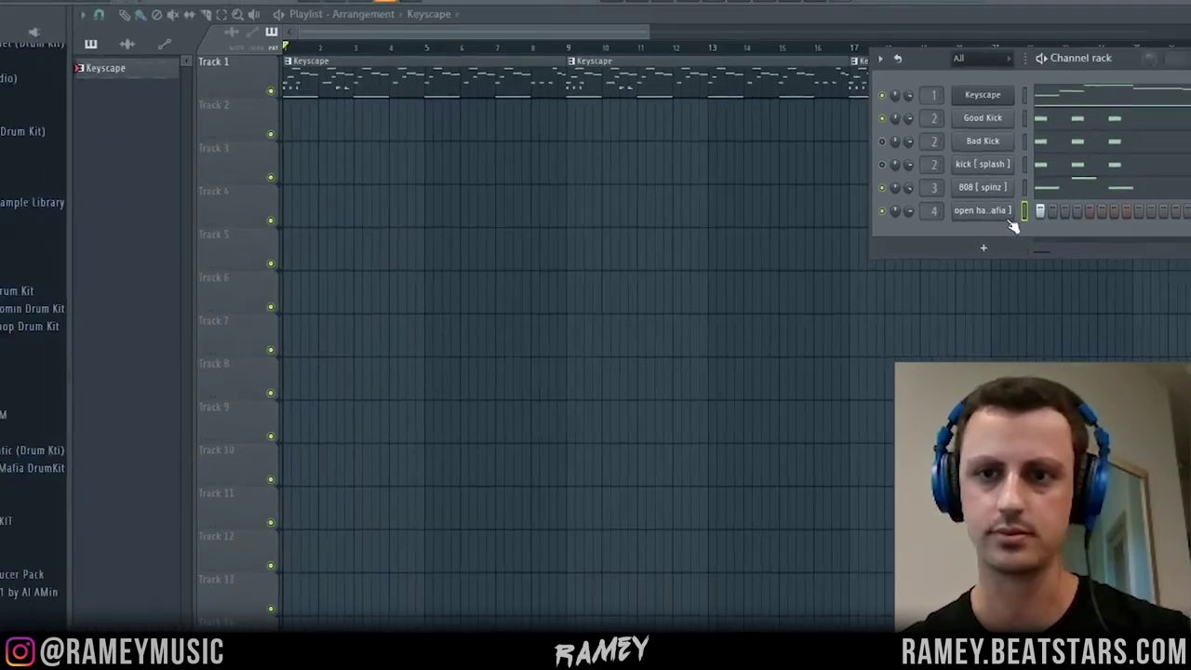
- Open the open hat's notes in the piano roll, extend the first C5 note to one step, and play it
right_click(1175, 198)
click(946, 217)
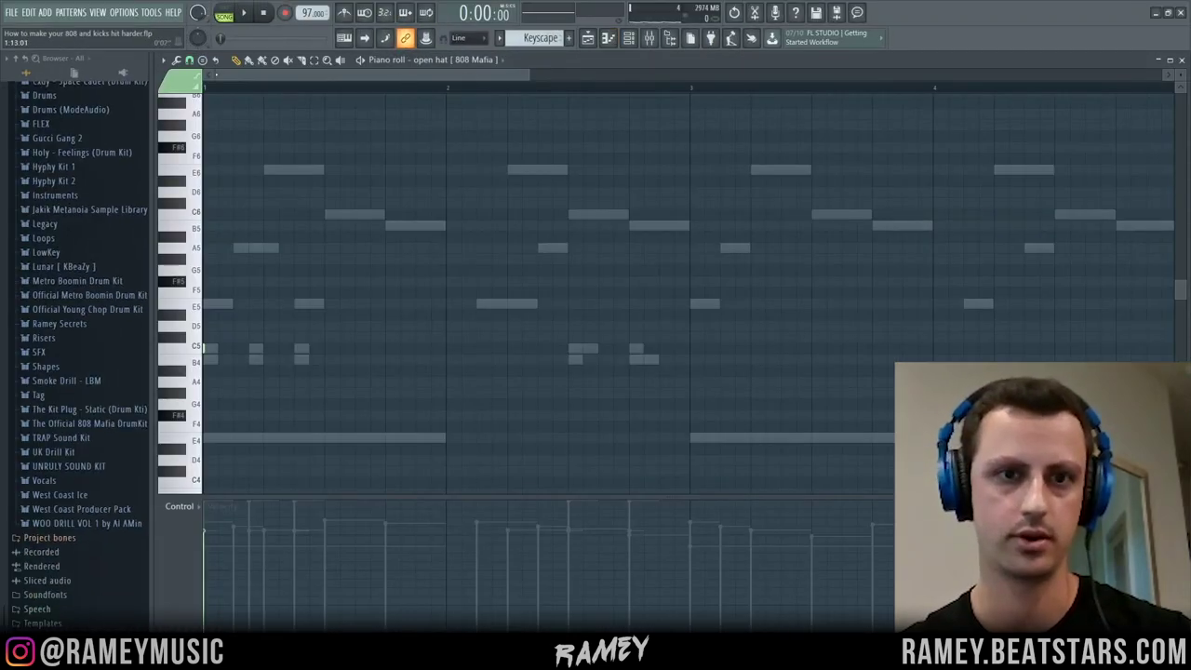
scroll(213, 380, up, 3)
key(space)
key(space)
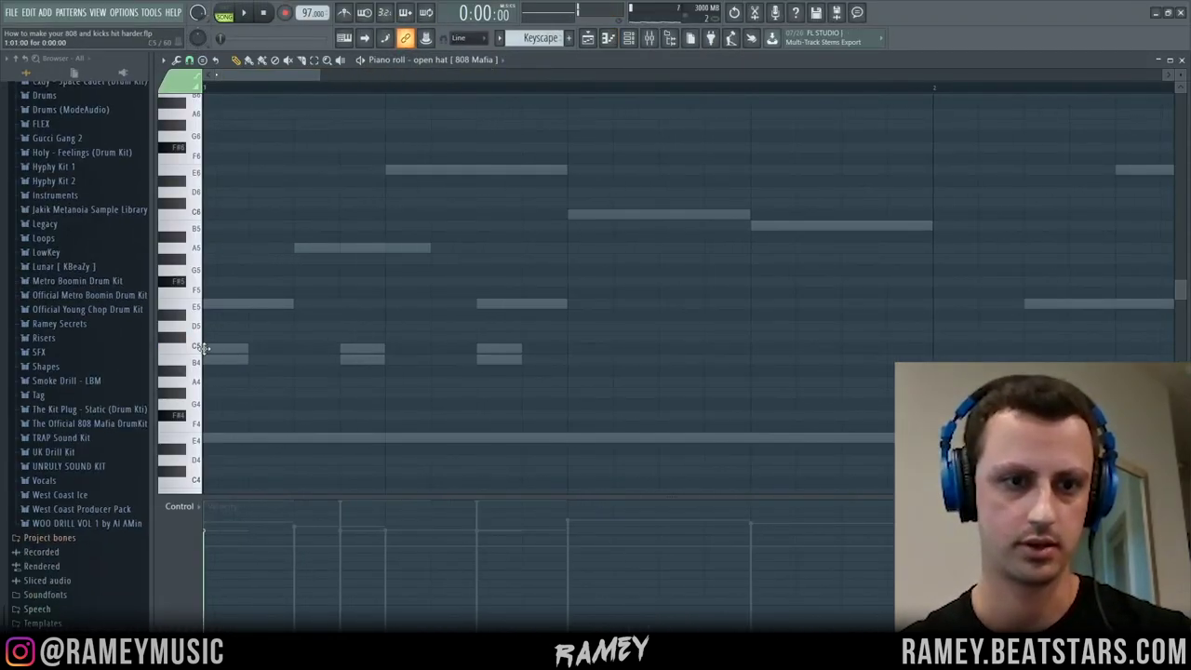
key(space)
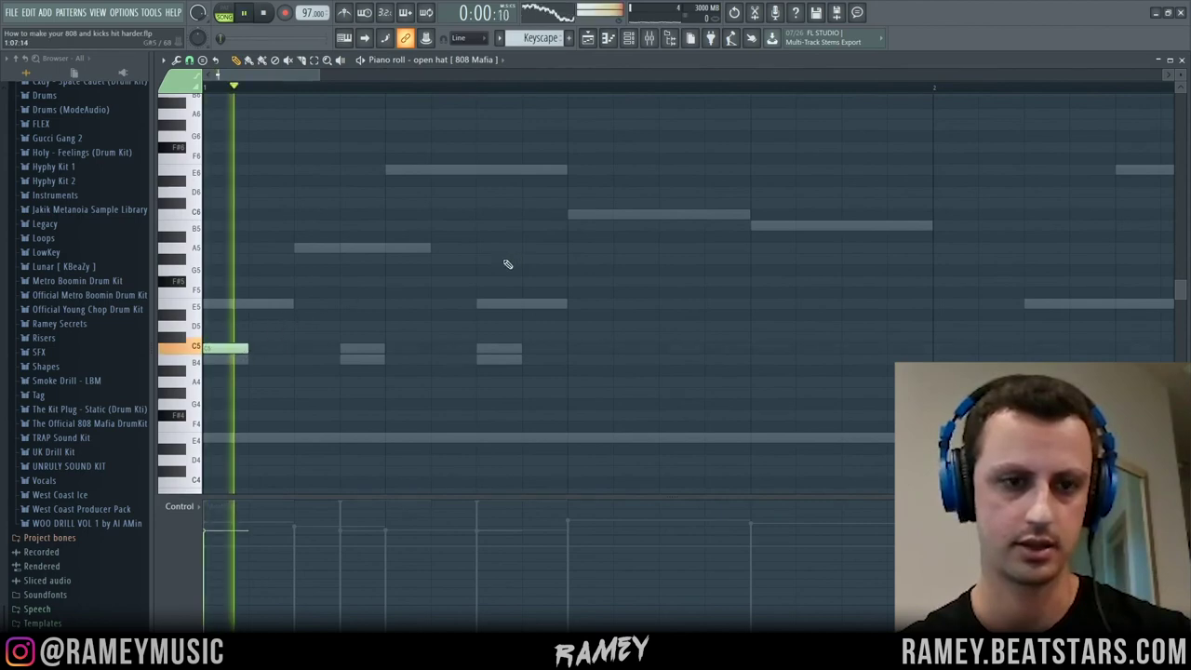
key(space)
- Enable the open hat's volume envelope with Hold at maximum and Sustain and Release at minimum, and close the channel settings
click(629, 38)
click(886, 216)
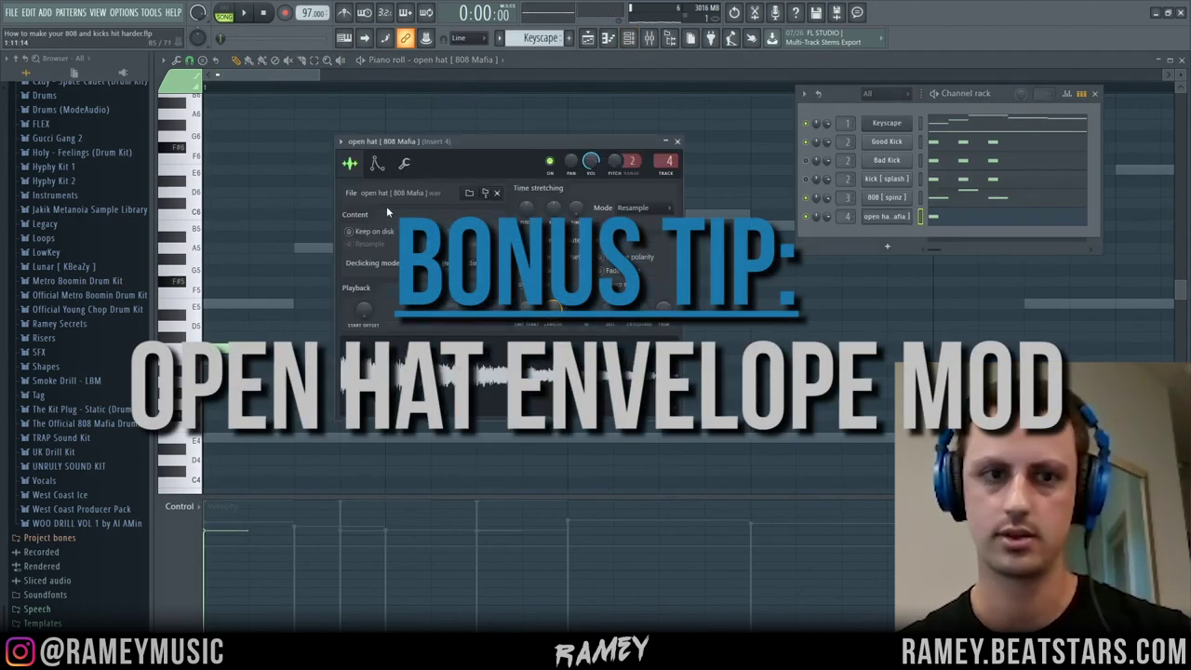
click(377, 164)
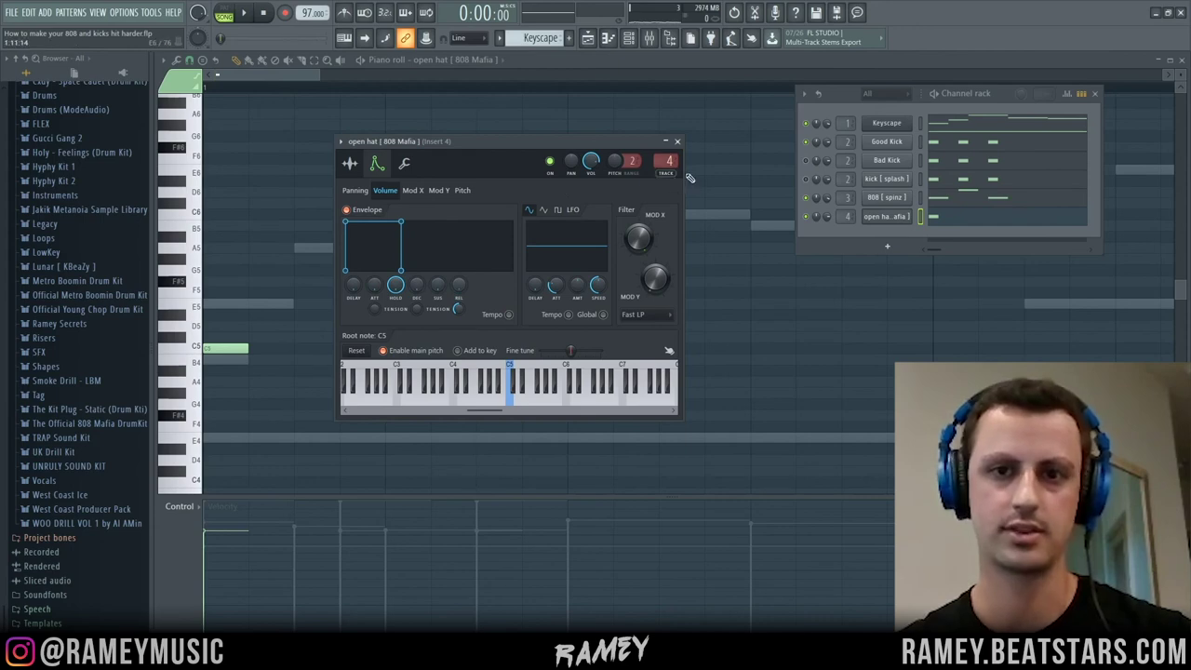
click(679, 141)
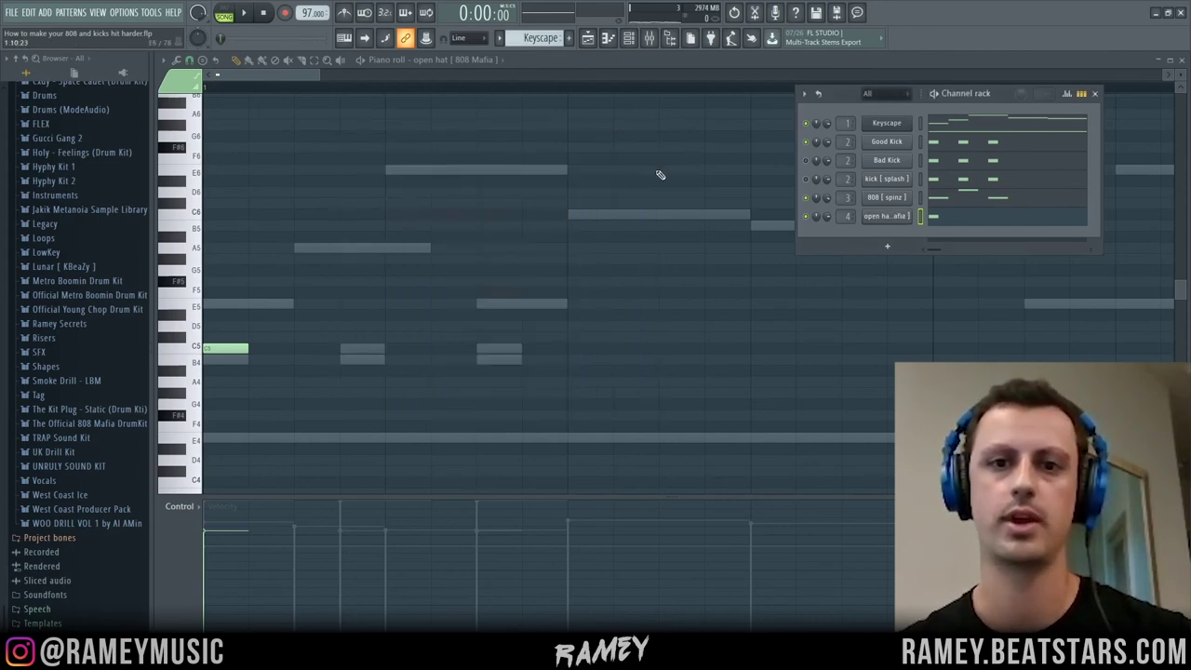
- Play the start of the pattern a couple of times to hear the one-step open hat note with its volume envelope
drag(240, 350, 270, 366)
key(space)
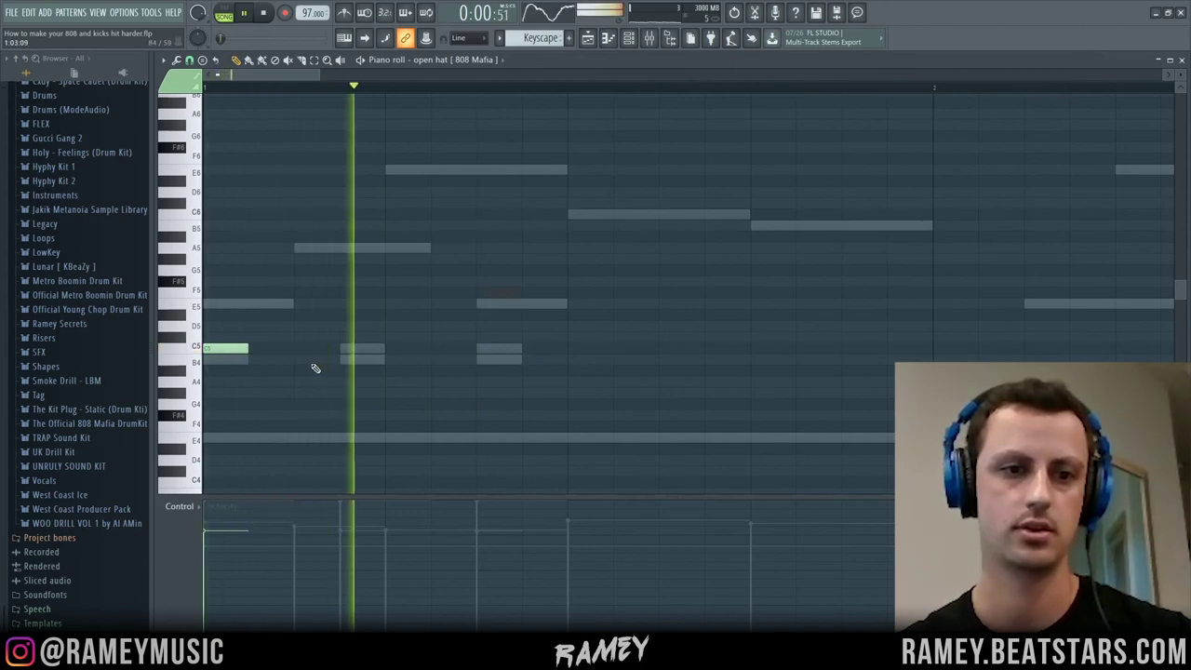
key(space)
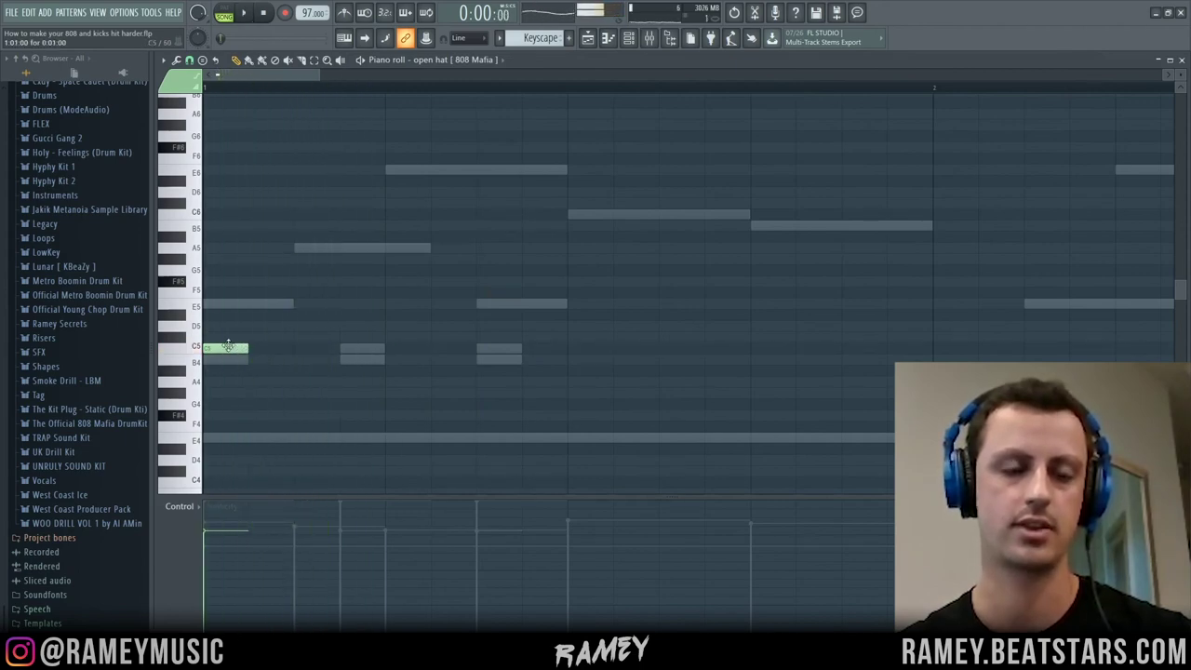
key(space)
key(space)
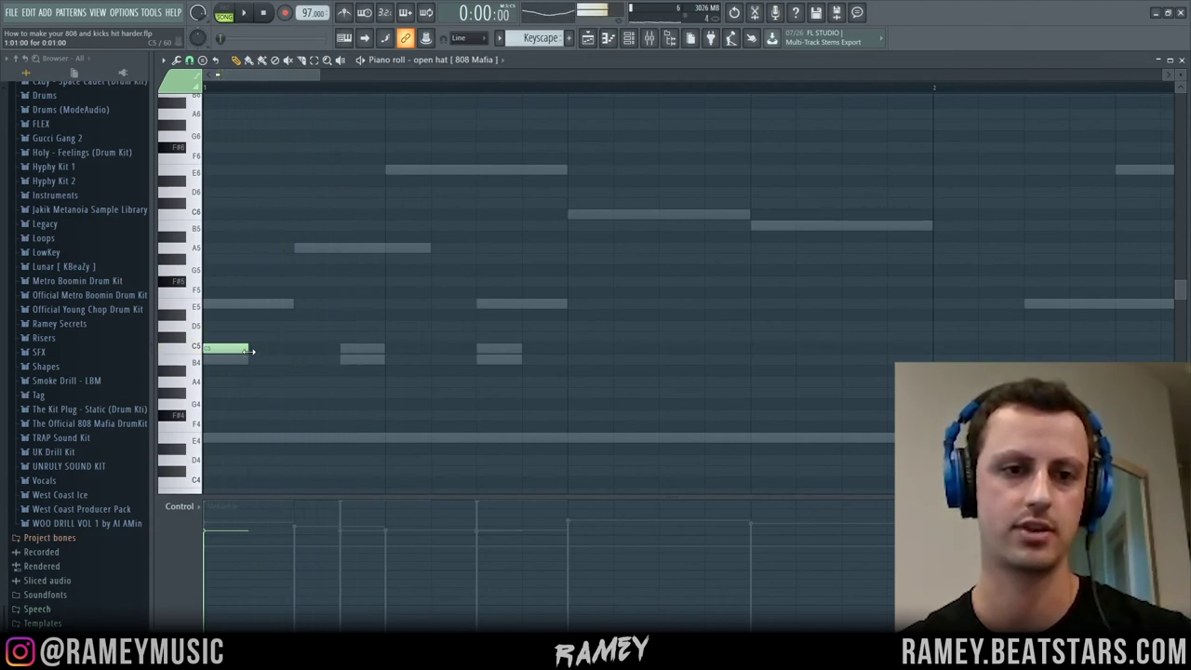
- Try the open hat's C5 note at four steps long, play it, and shorten it back to one step
drag(250, 350, 286, 358)
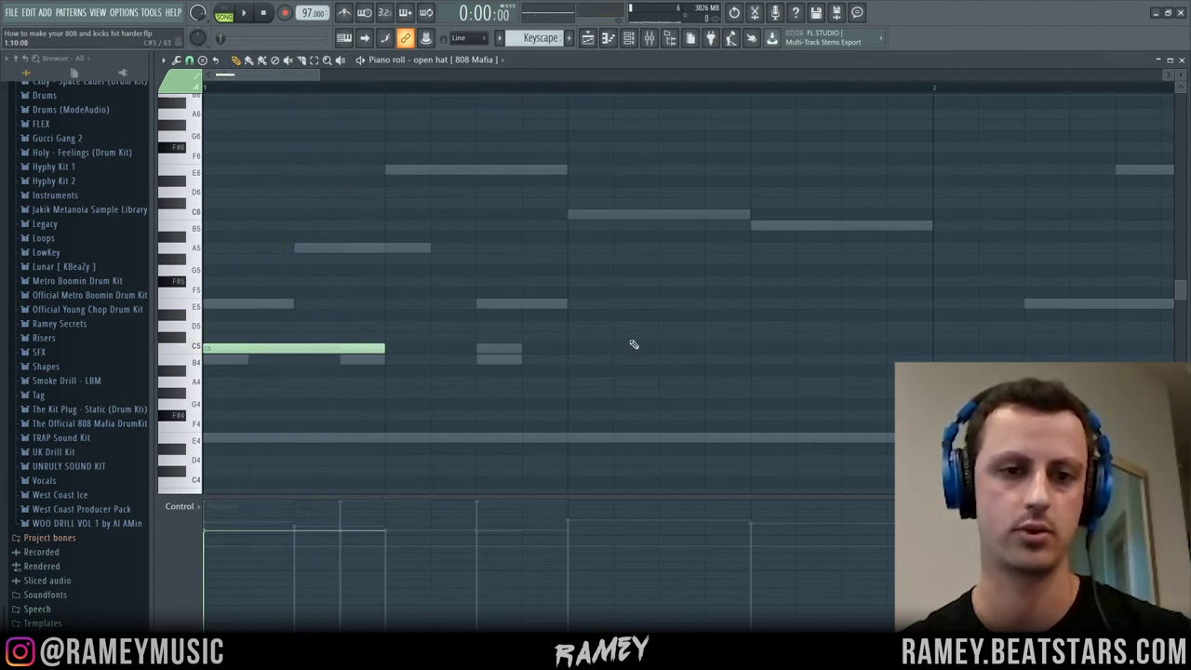
key(space)
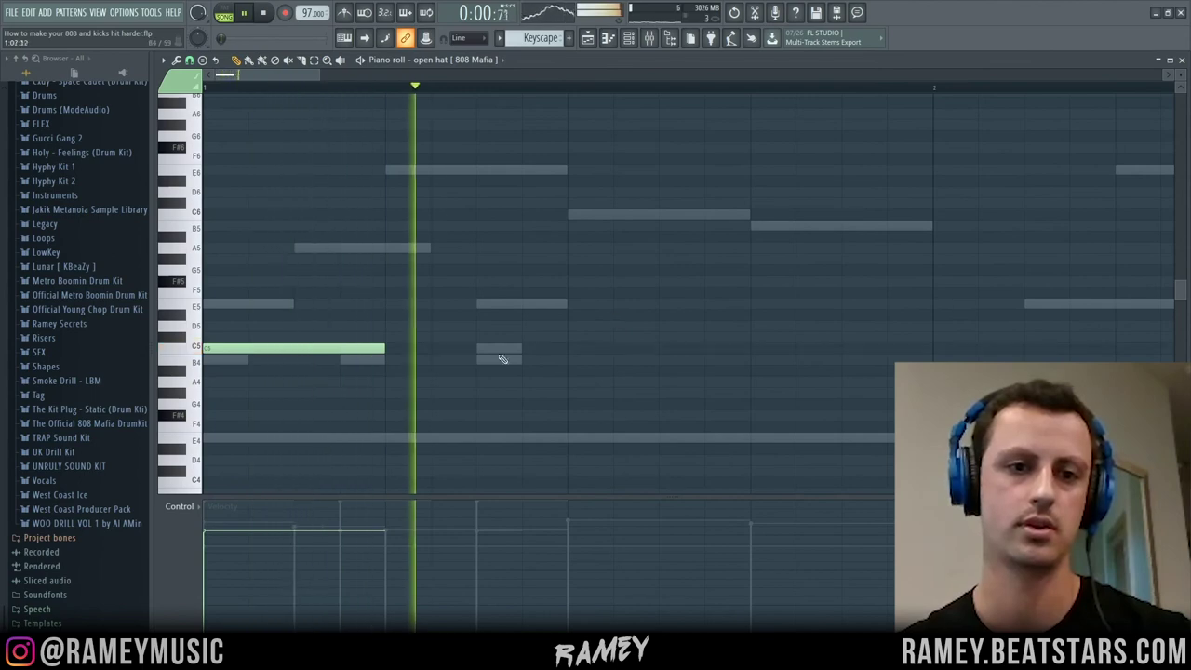
key(space)
key(space)
key(space)
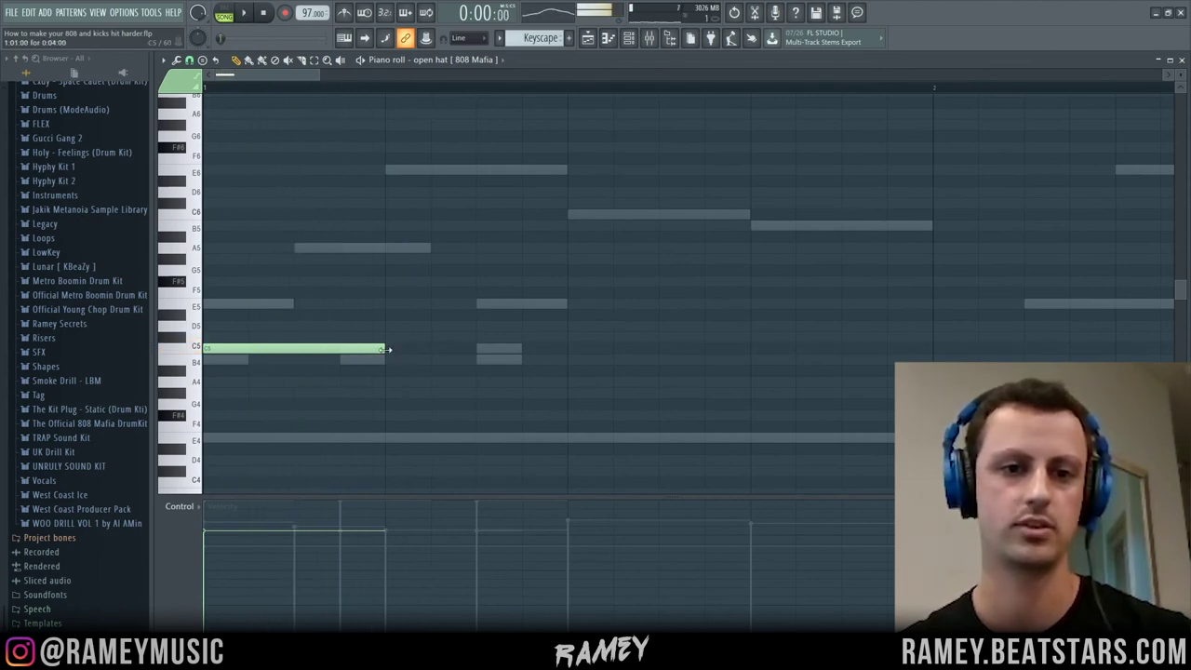
drag(376, 340, 261, 359)
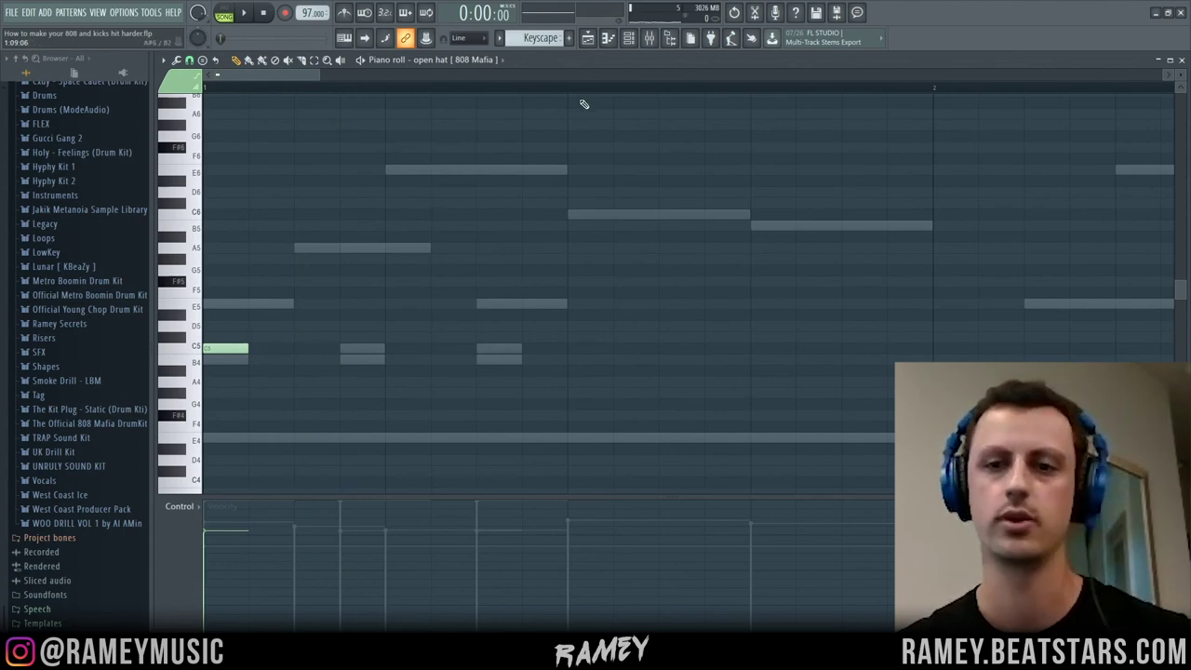
- Add one-step open hat notes at B4 on beats 3 and 4 of bar 2 while the pattern plays, and stop playback
key(space)
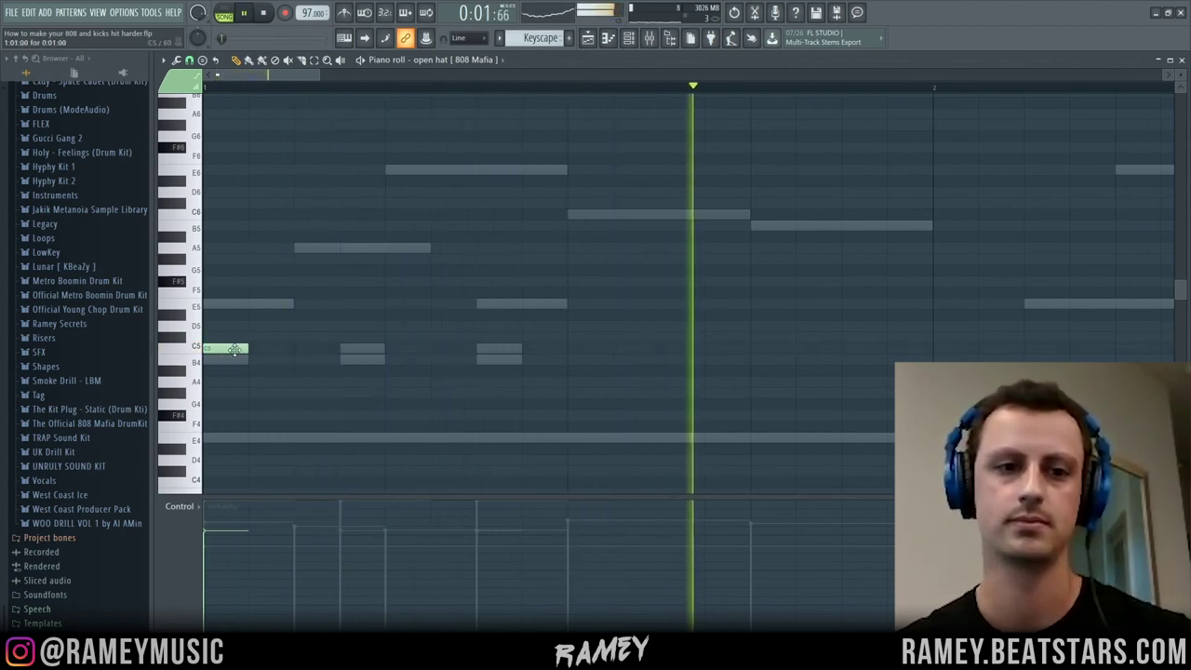
scroll(545, 83, down, 3)
click(603, 359)
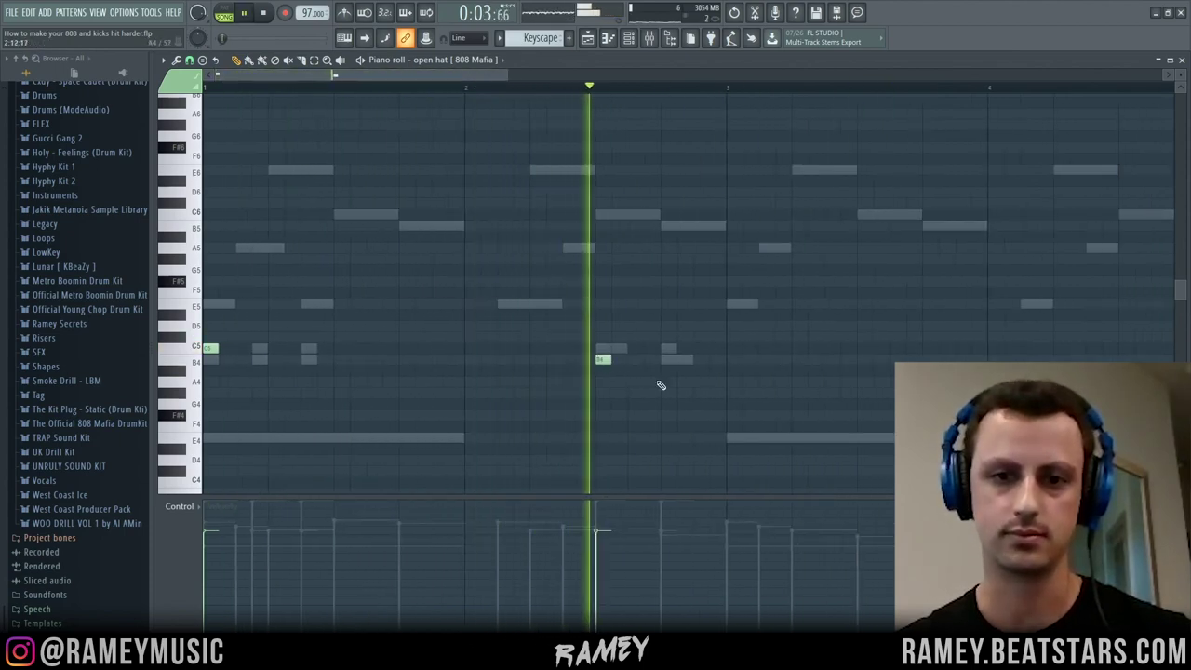
click(666, 360)
key(space)
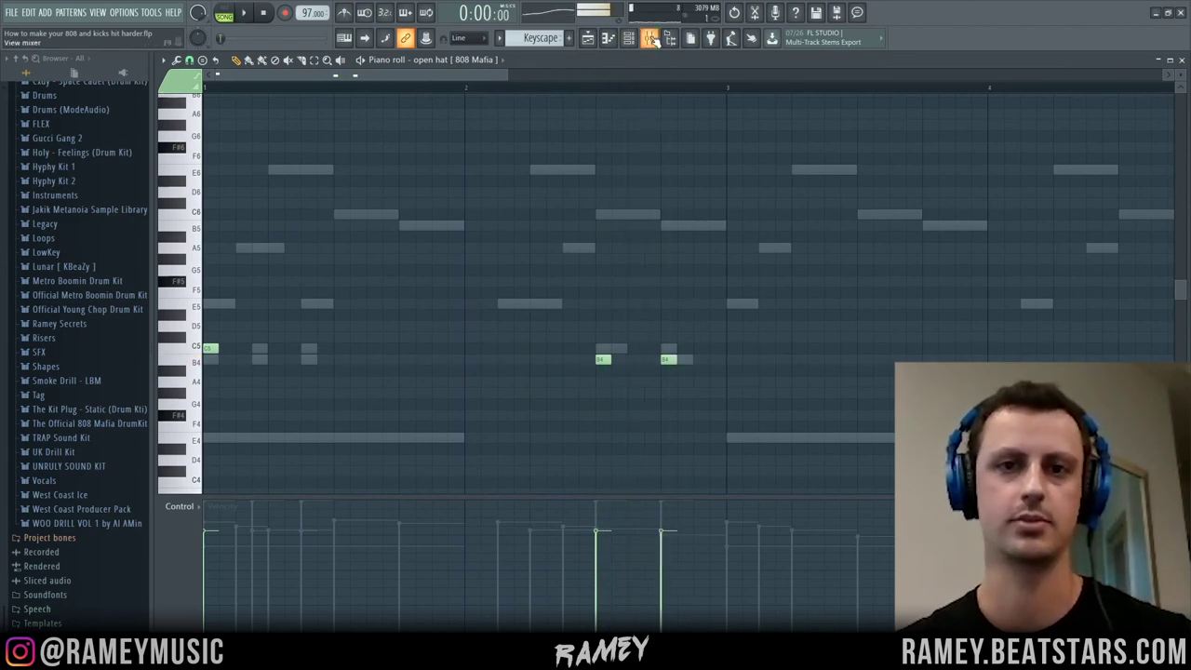
click(613, 39)
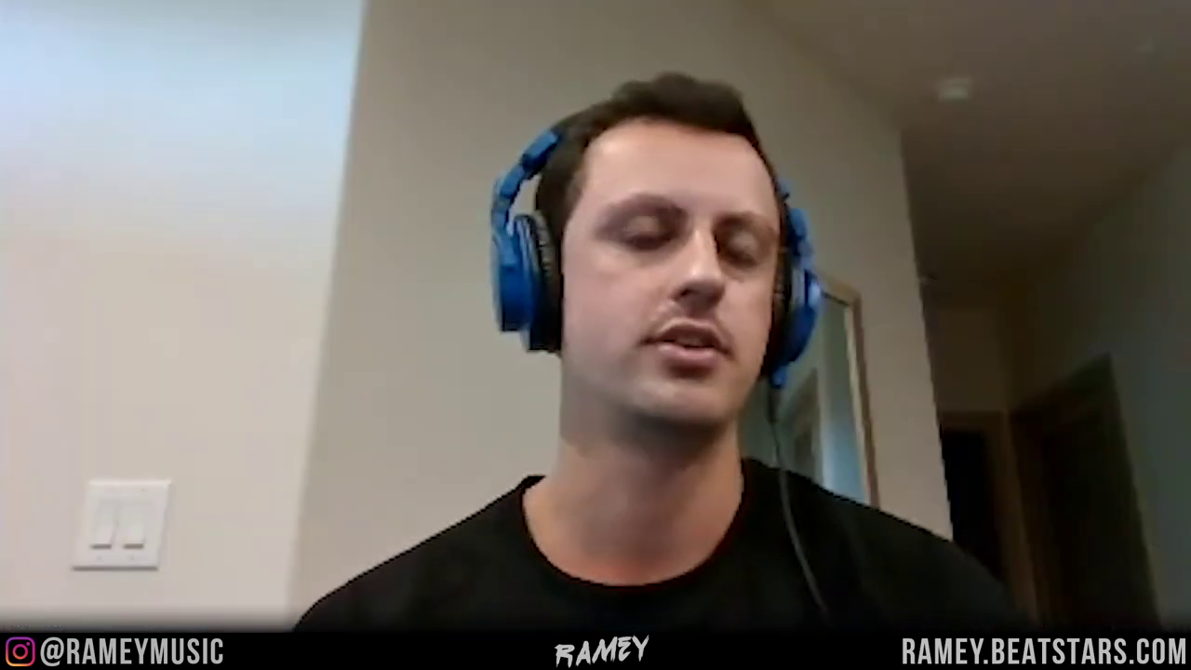